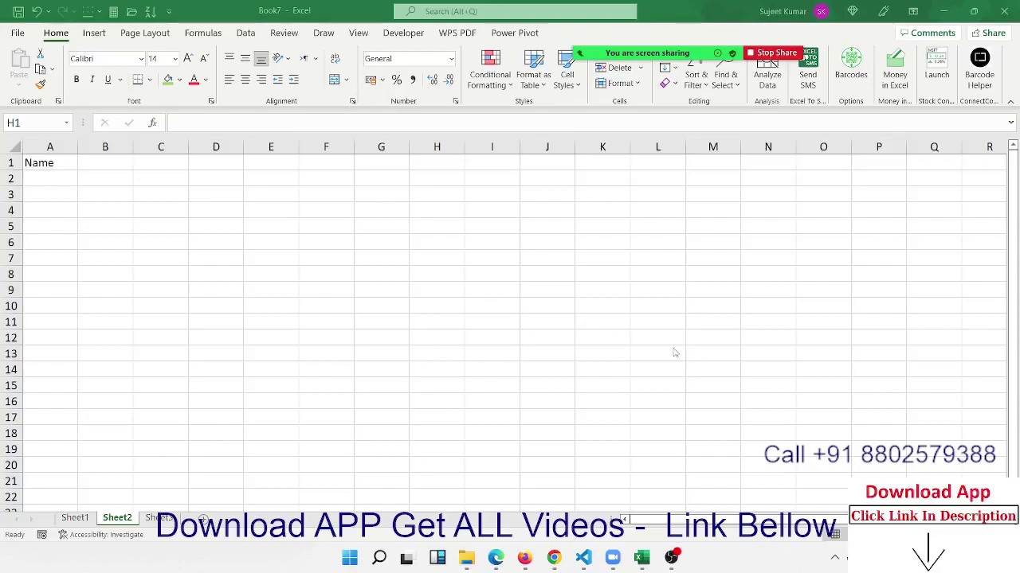
# Step: Enter the first student's name in cell A2 under Name
pyautogui.click(51, 177)
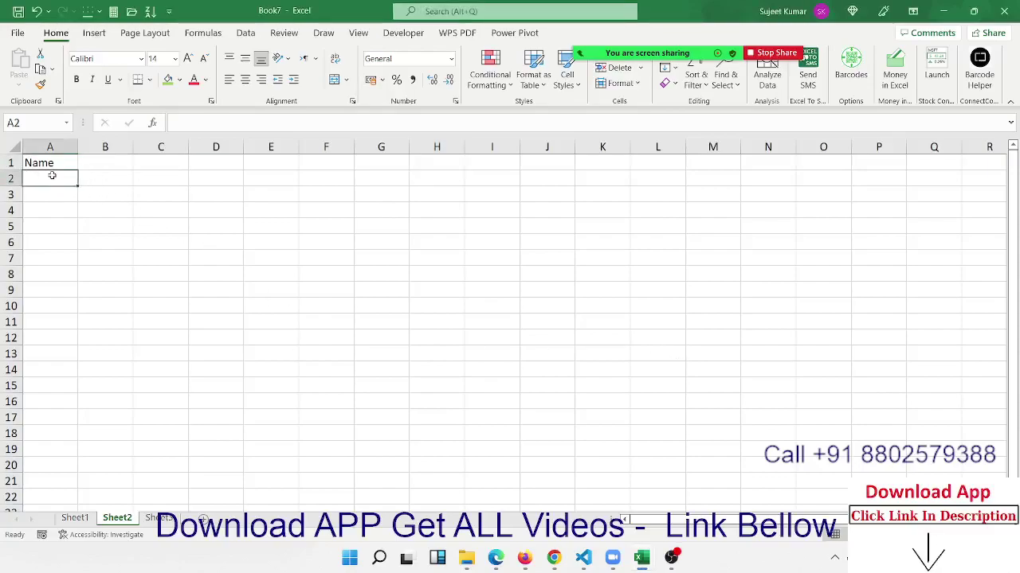
pyautogui.write('Puja')
pyautogui.press('Return')
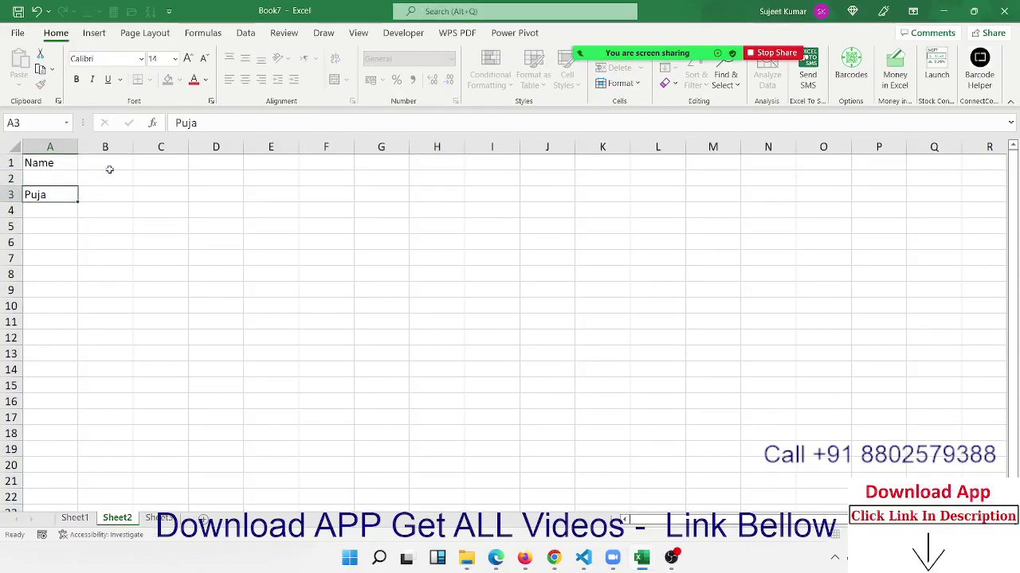
pyautogui.moveTo(56, 194)
pyautogui.mouseDown()
pyautogui.moveTo(56, 179)
pyautogui.moveTo(77, 249)
pyautogui.mouseUp()
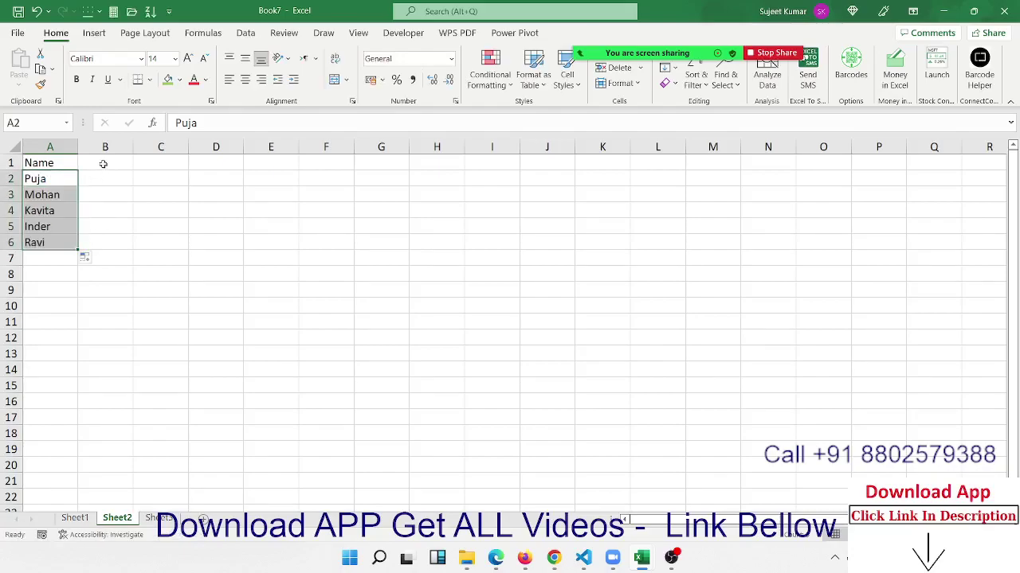
# Step: Add the headings PAN, Voter, DL, Pass and Status across B1:F1
pyautogui.click(103, 163)
pyautogui.write('PAN')
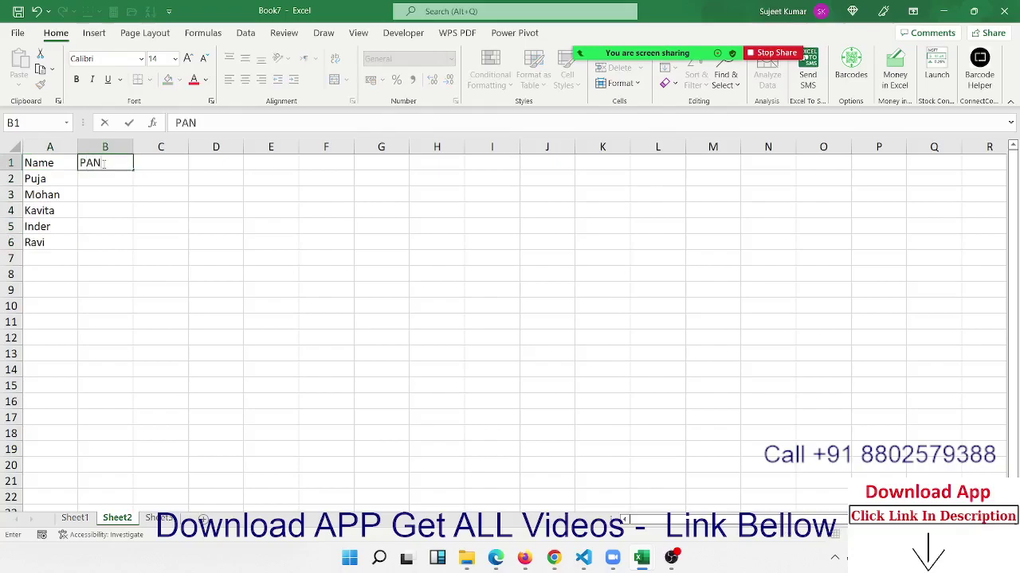
pyautogui.press('Tab')
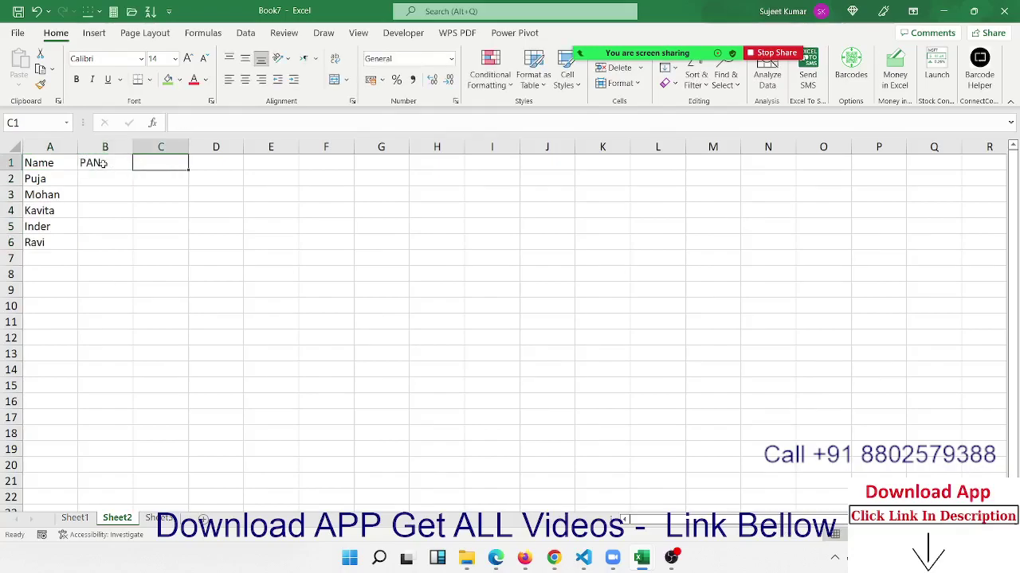
pyautogui.write('Voter')
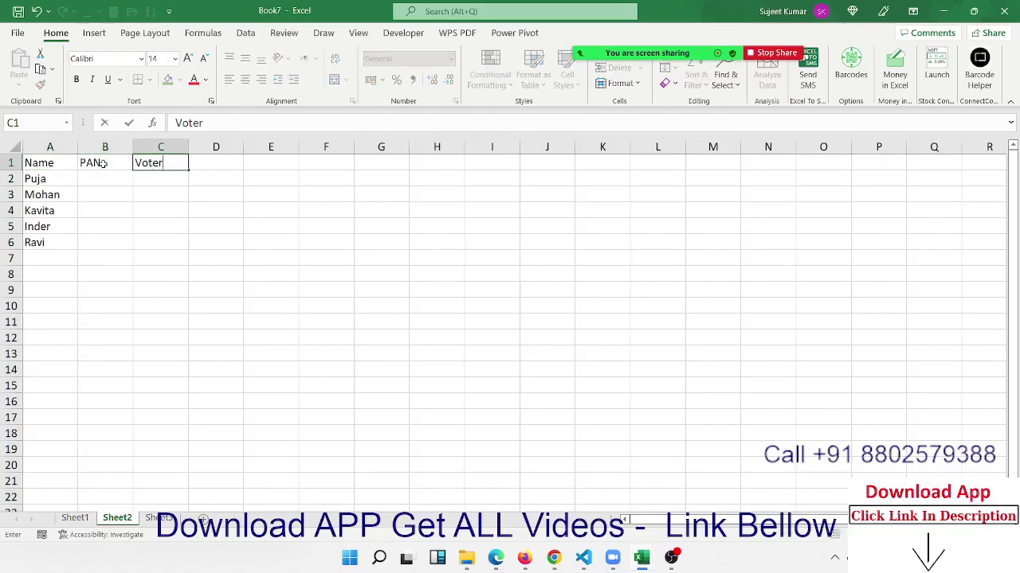
pyautogui.press('Tab')
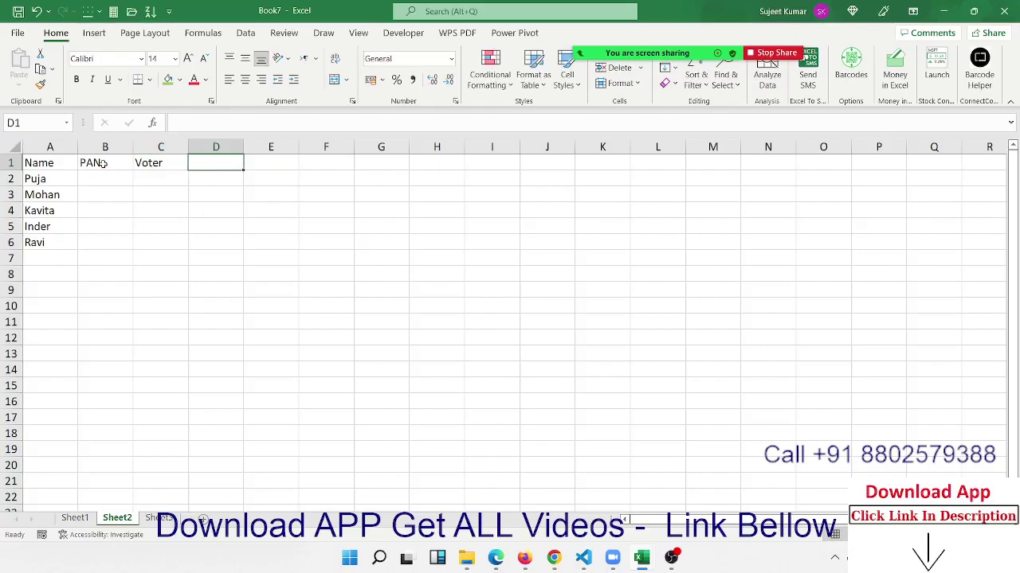
pyautogui.write('DL')
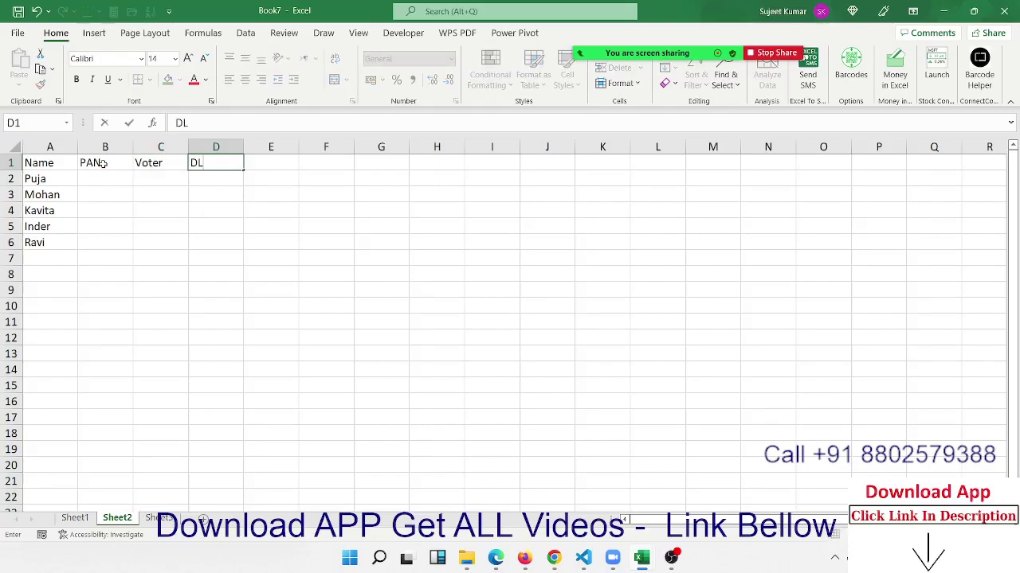
pyautogui.press('Tab')
pyautogui.write('Pass')
pyautogui.press('Tab')
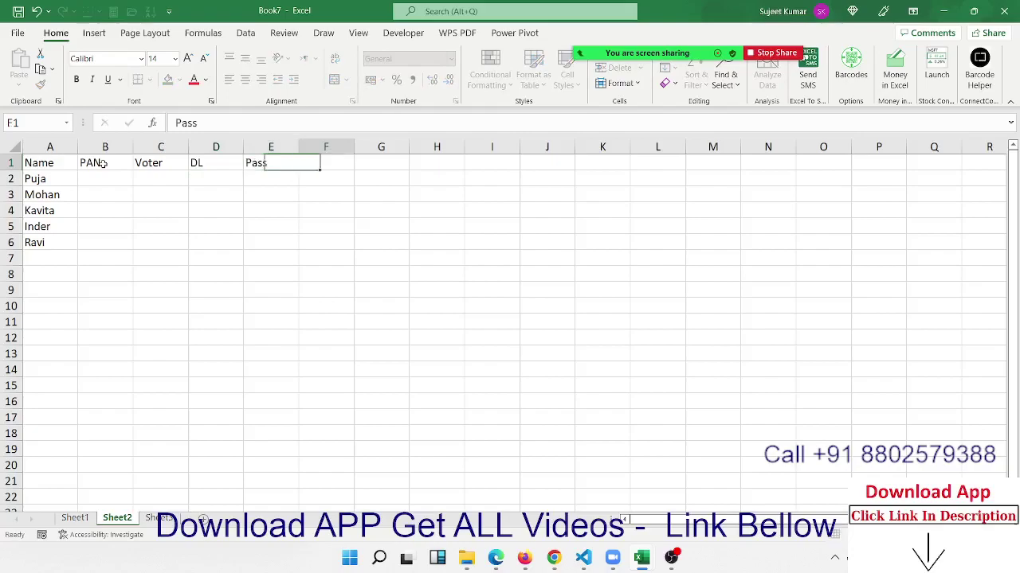
pyautogui.write('Sta')
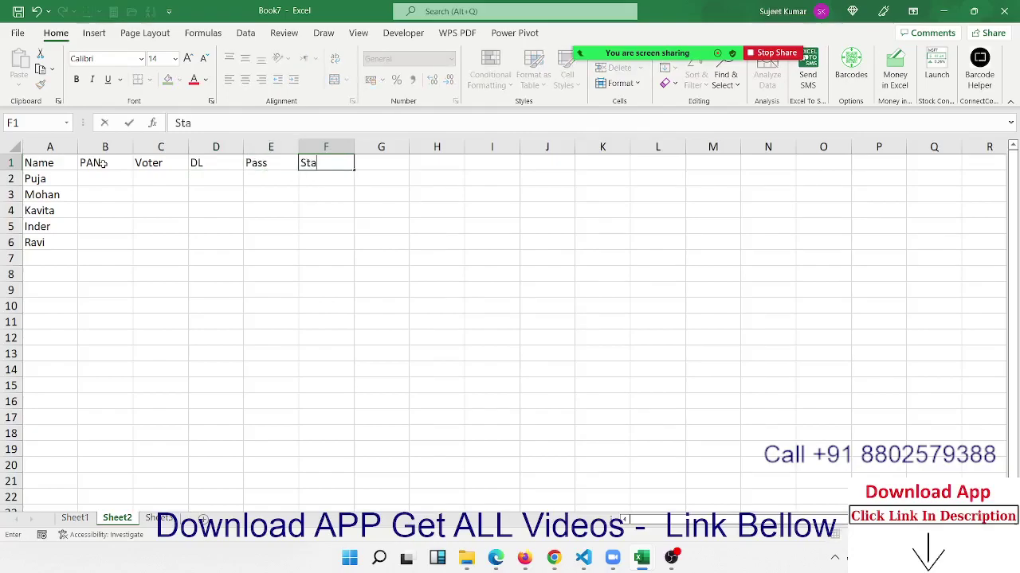
pyautogui.write('tus')
pyautogui.press('Return')
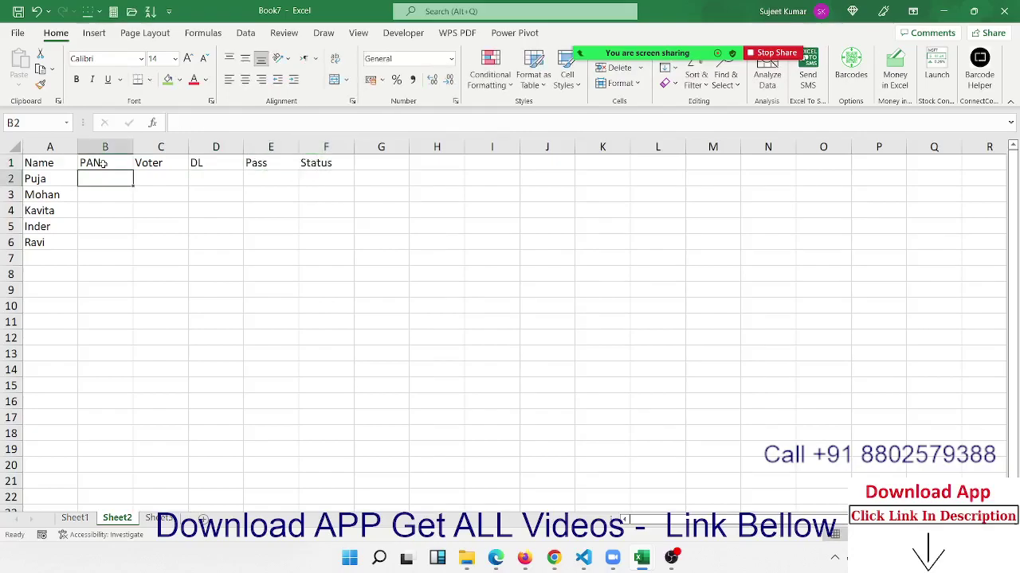
# Step: Stop one participant's video from Zoom's participant list, then close the list
pyautogui.press('Return')
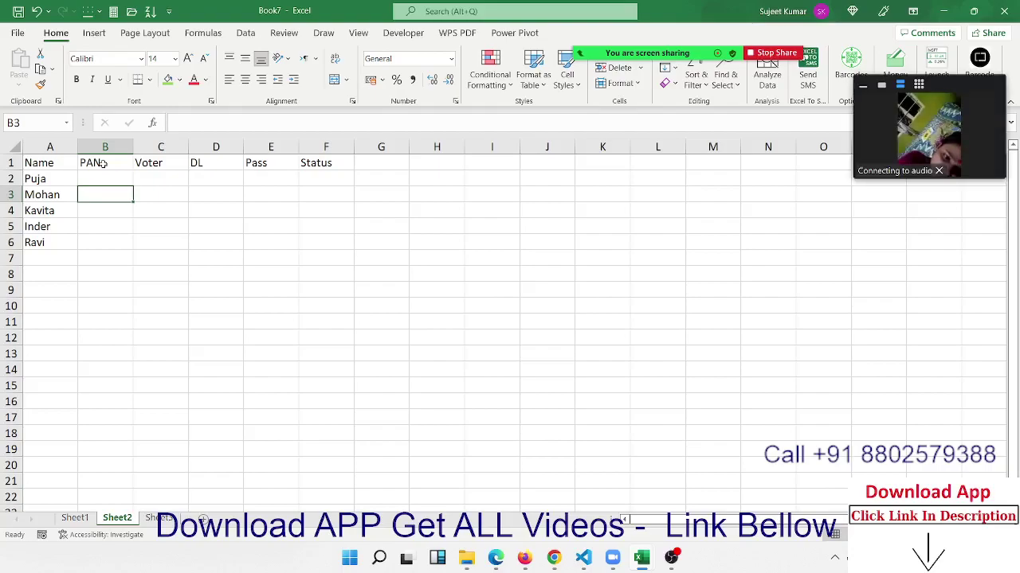
pyautogui.moveTo(742, 6)
pyautogui.click(569, 28)
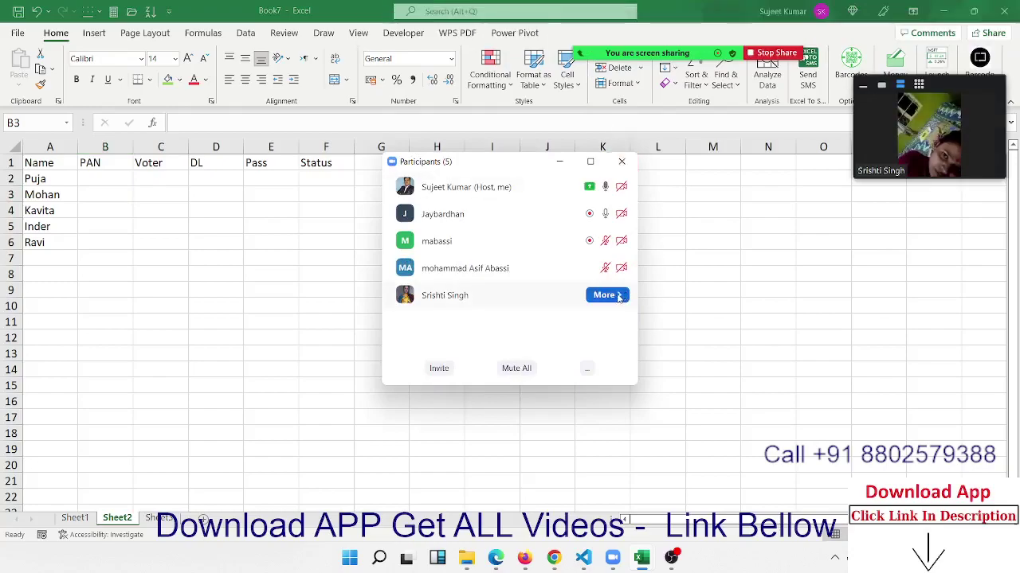
pyautogui.click(619, 296)
pyautogui.click(657, 311)
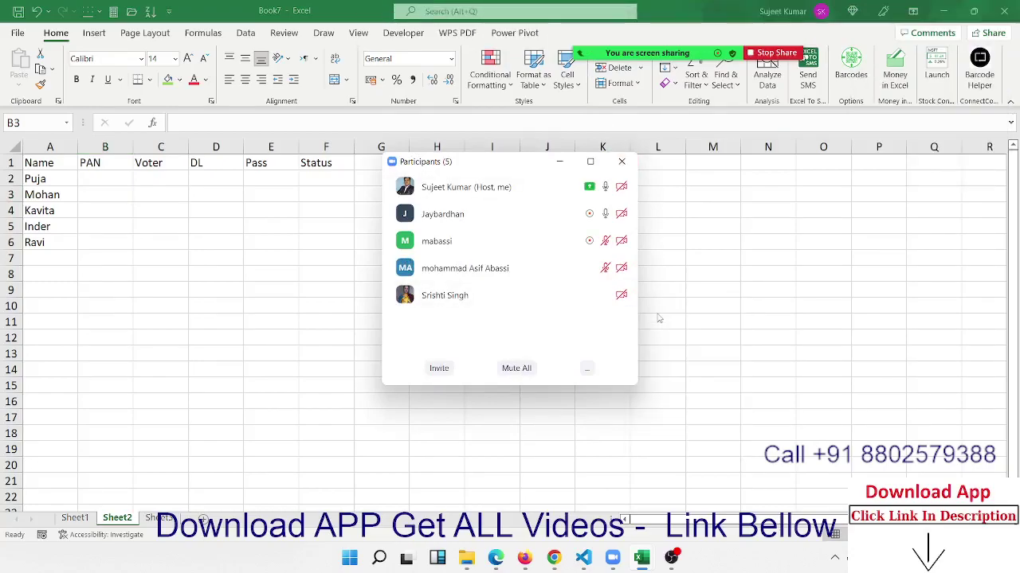
pyautogui.click(622, 162)
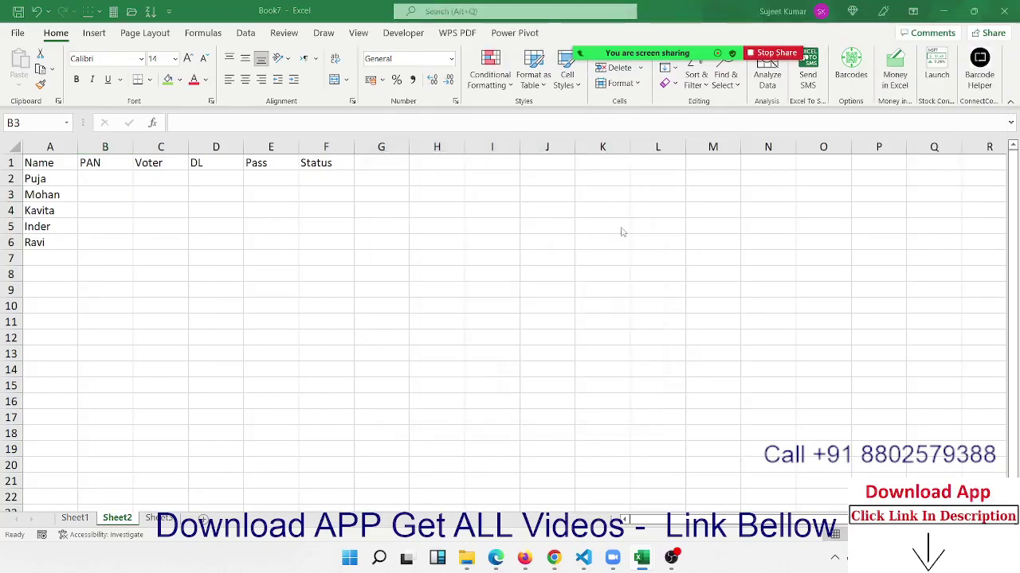
pyautogui.click(124, 177)
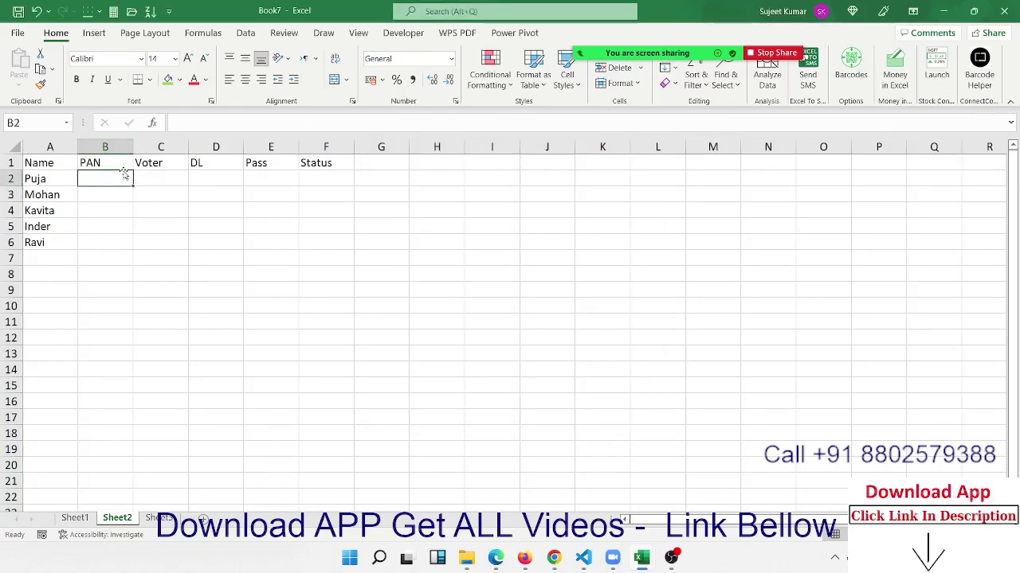
# Step: Mark Y in the document cells B2, D3, C5 and D2
pyautogui.write('Y')
pyautogui.press('Return')
pyautogui.press('Right')
pyautogui.press('Right')
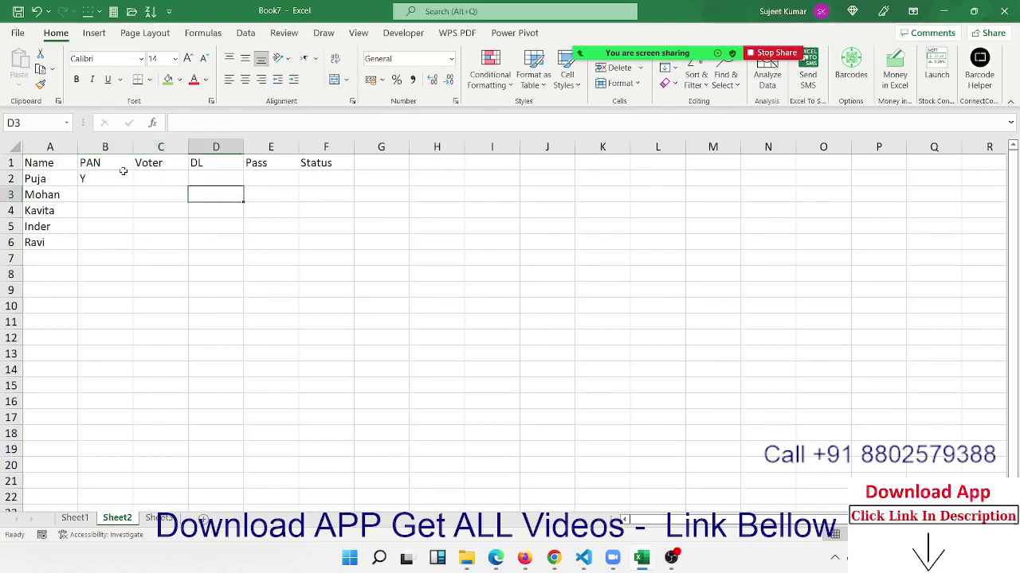
pyautogui.write('Y')
pyautogui.press('Return')
pyautogui.press('Return')
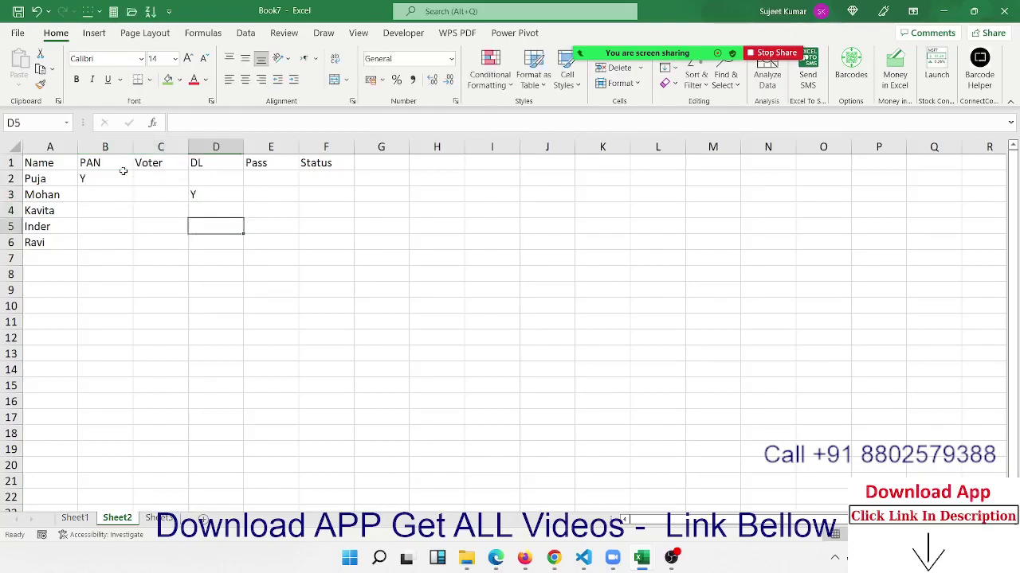
pyautogui.press('Left')
pyautogui.write('Y')
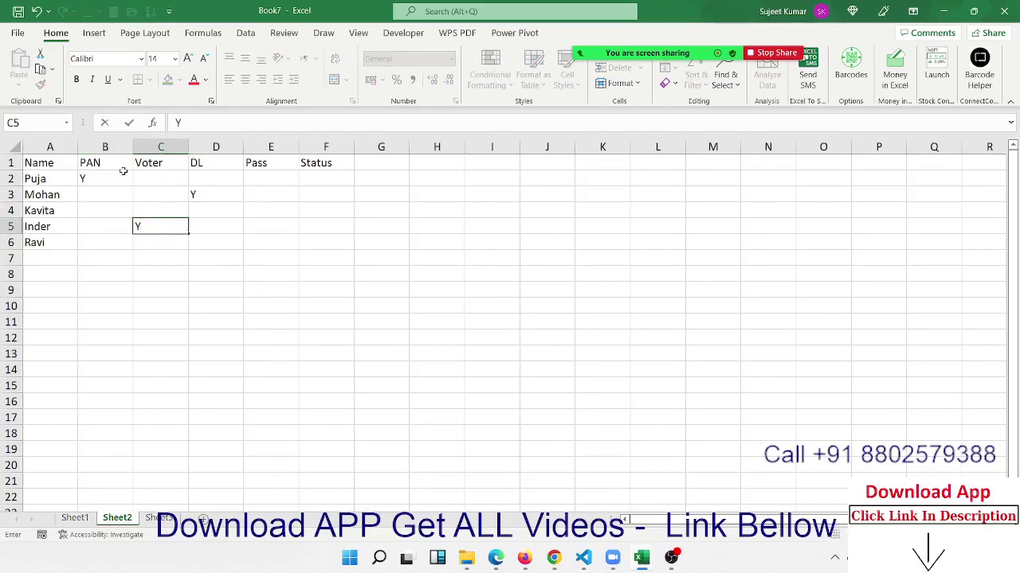
pyautogui.press('Right')
pyautogui.press('Right')
pyautogui.press('Right')
pyautogui.press('Up')
pyautogui.press('Up')
pyautogui.press('Up')
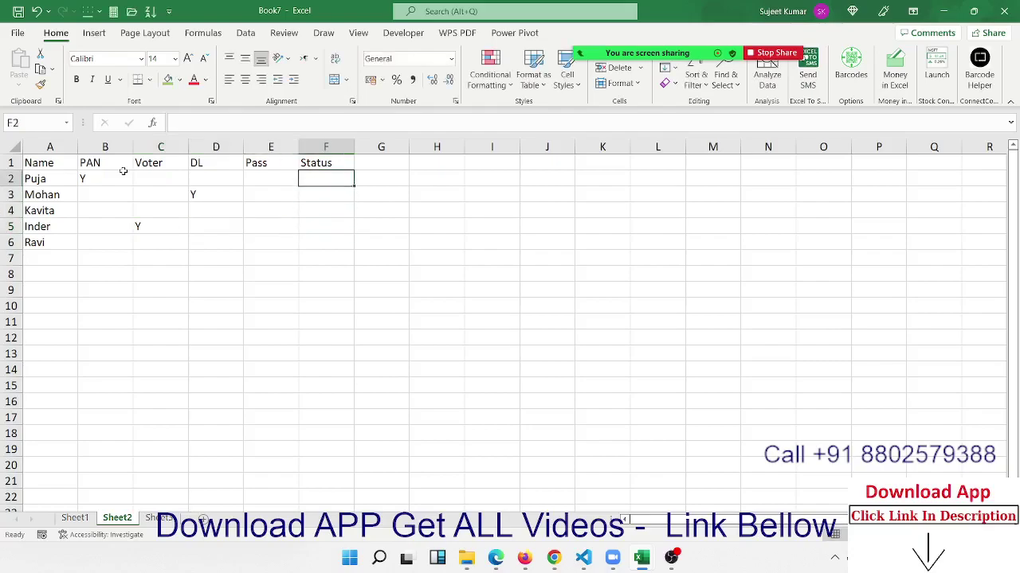
pyautogui.press('Left')
pyautogui.press('Left')
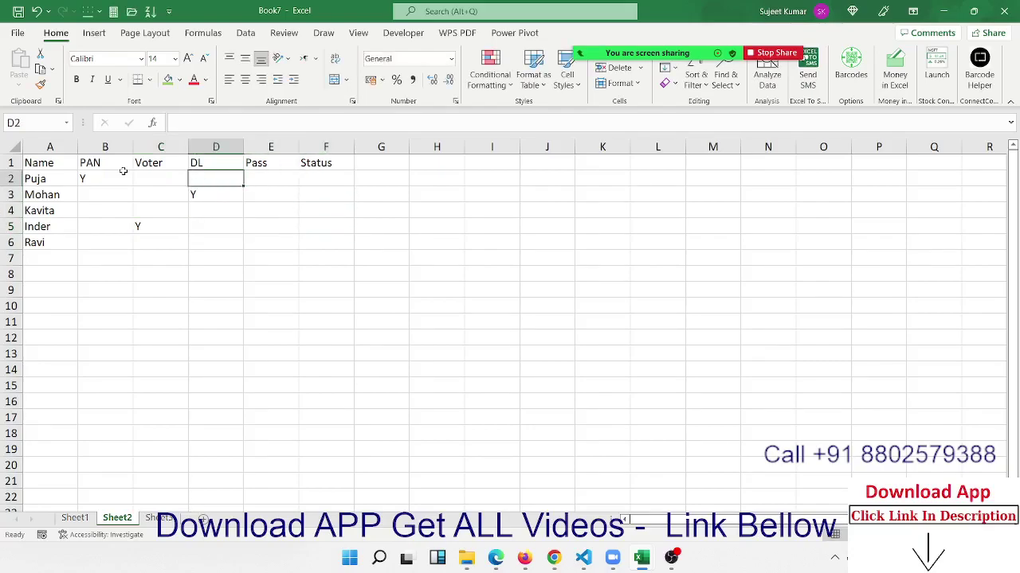
pyautogui.write('Y')
pyautogui.press('Right')
pyautogui.press('Right')
pyautogui.press('Right')
pyautogui.press('Left')
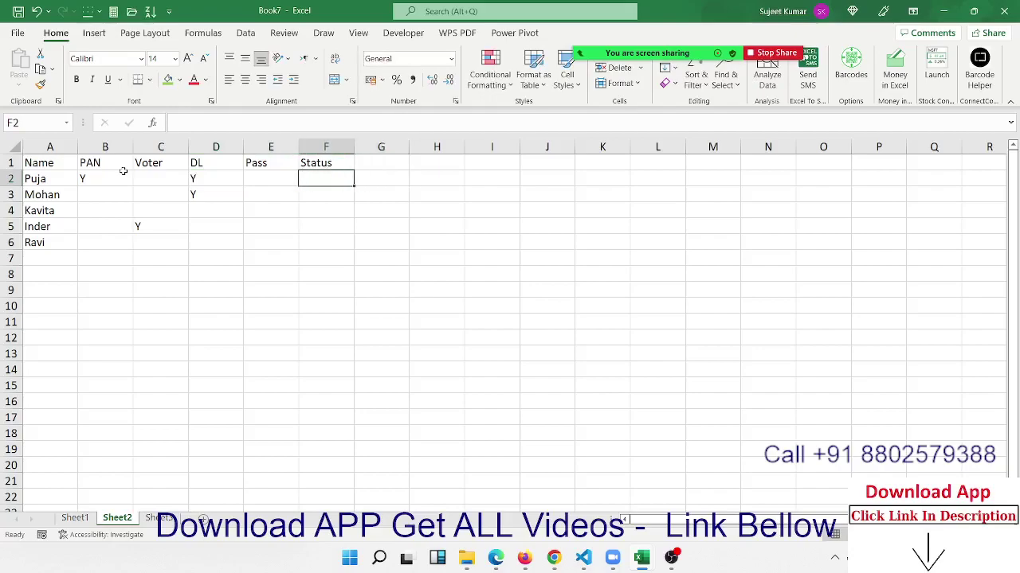
# Step: Enter =OR(B2="y",C2="y",D2="y",E2="y") in Status cell F2
pyautogui.write('=or')
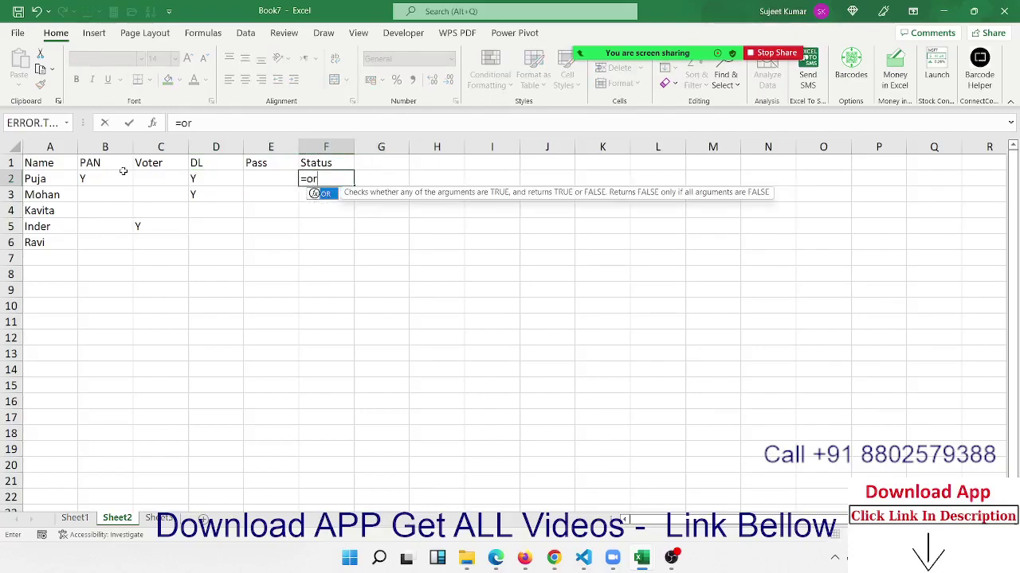
pyautogui.press('Tab')
pyautogui.press('Left')
pyautogui.press('Left')
pyautogui.press('Left')
pyautogui.press('Left')
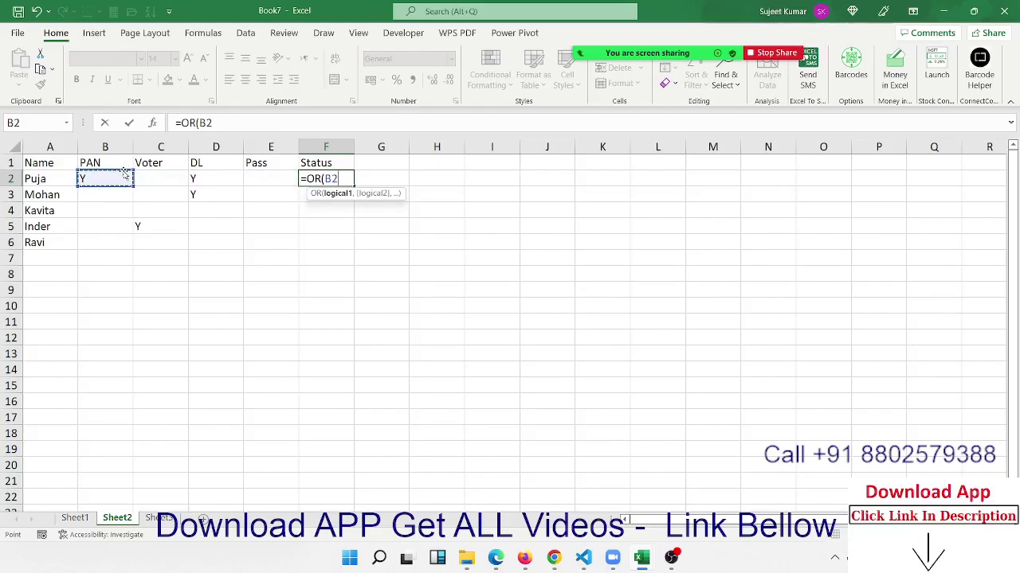
pyautogui.write('="y')
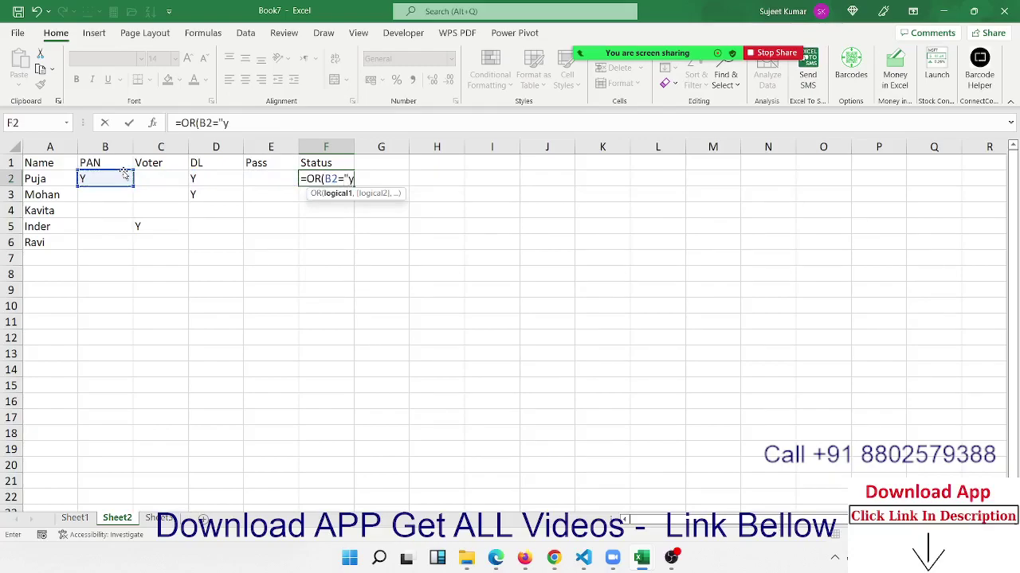
pyautogui.write('",')
pyautogui.press('Left')
pyautogui.press('Left')
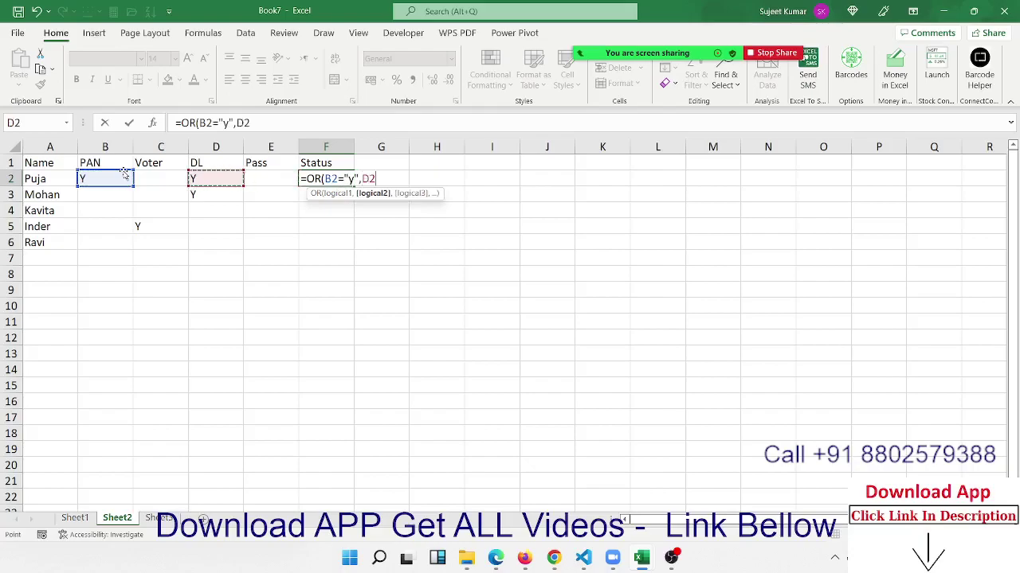
pyautogui.press('Left')
pyautogui.write('="y')
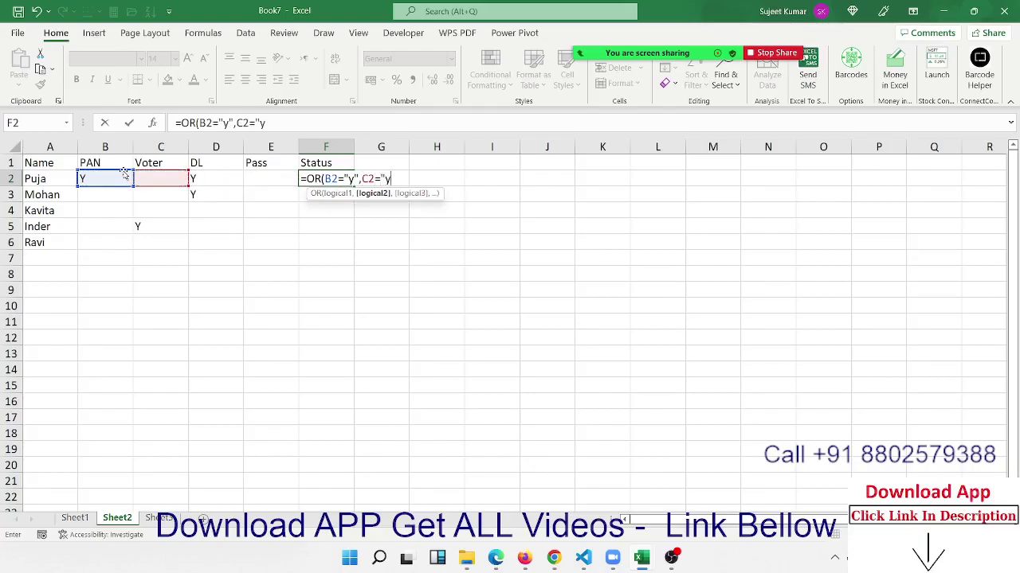
pyautogui.write('",')
pyautogui.press('Left')
pyautogui.press('Left')
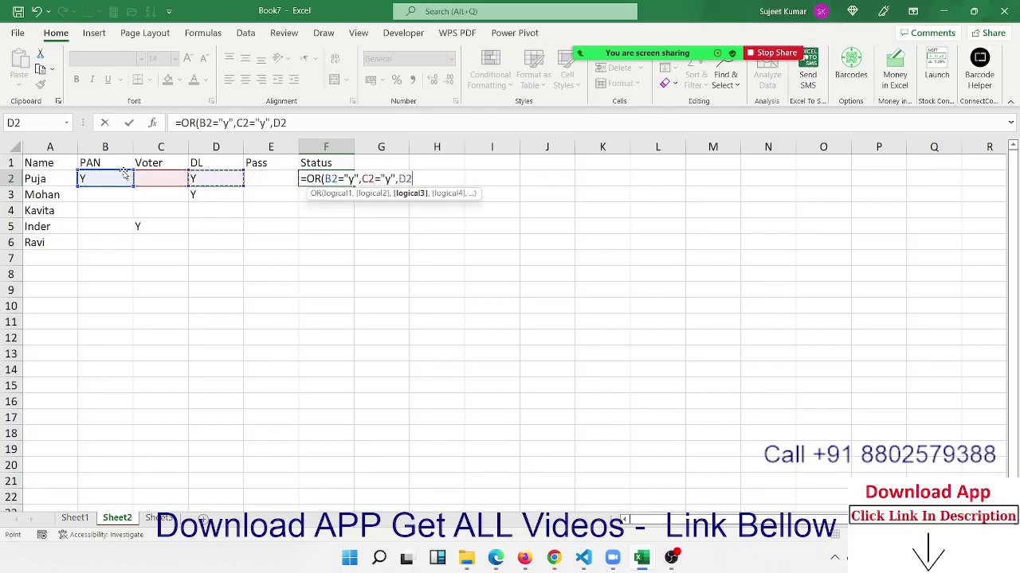
pyautogui.write('="y')
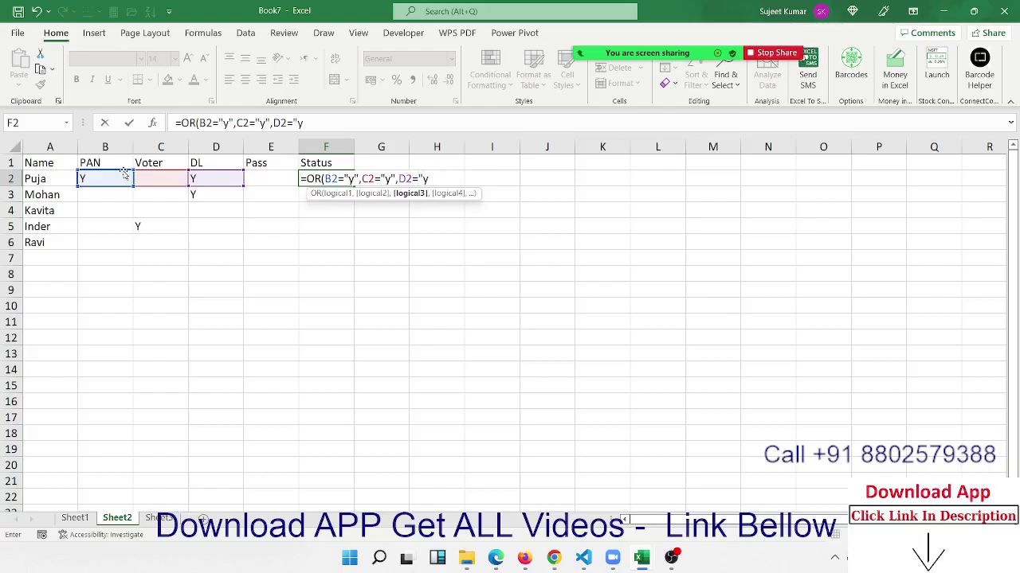
pyautogui.write('",')
pyautogui.press('Left')
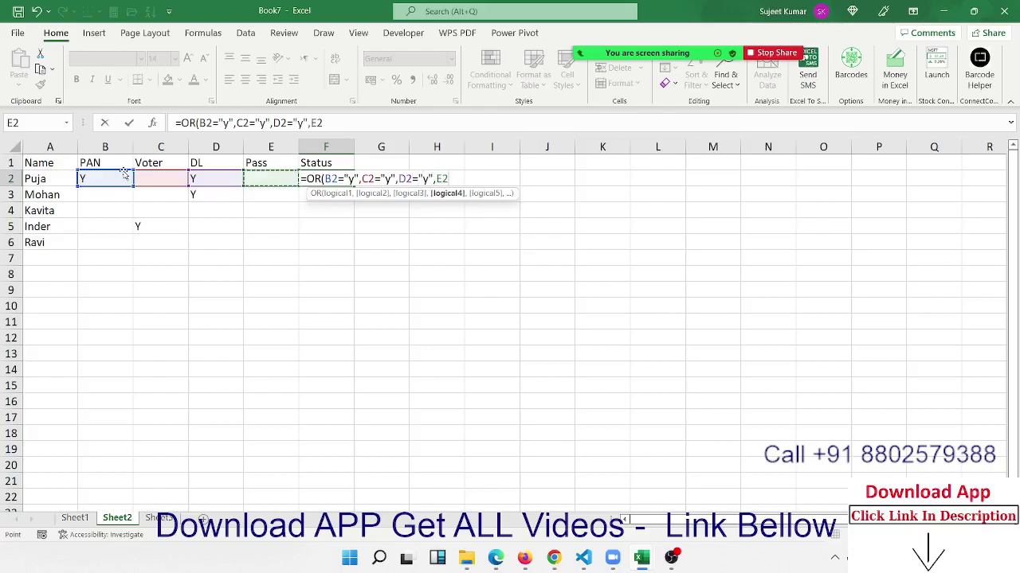
pyautogui.write('="y')
pyautogui.write('")')
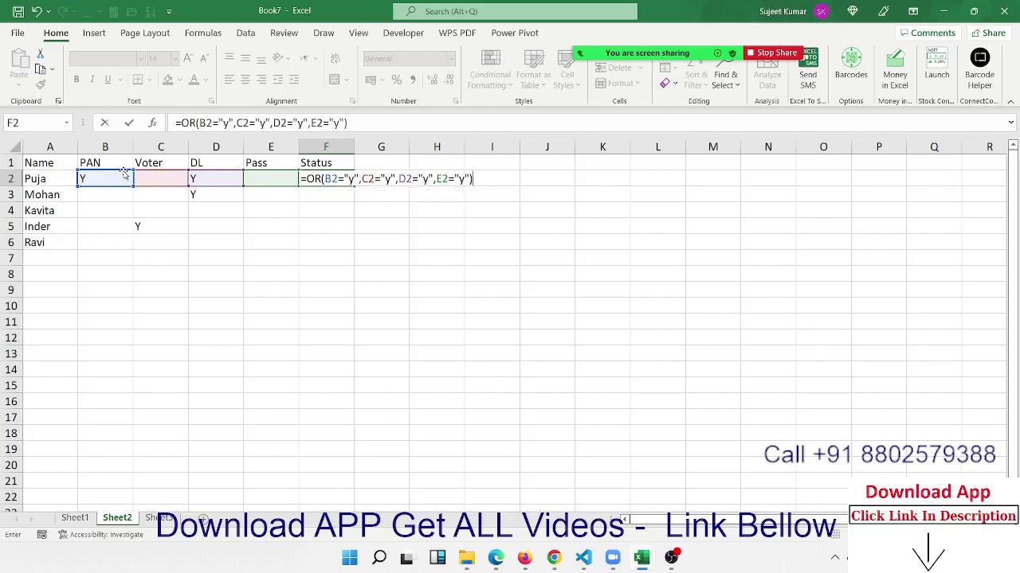
pyautogui.press('Return')
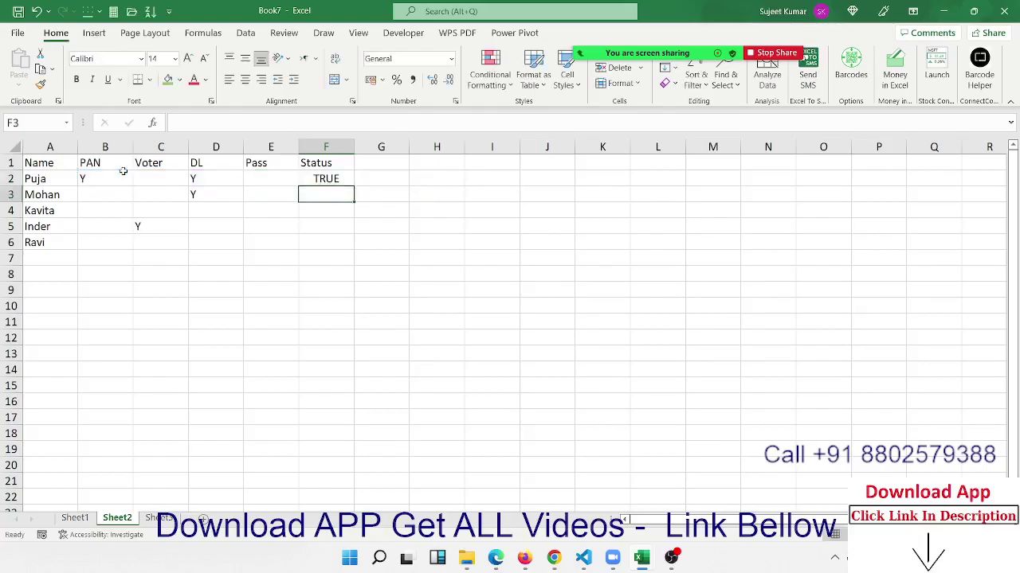
# Step: Fill the OR formula down through F5 with Ctrl+D and reopen F2 for editing
pyautogui.press('Up')
pyautogui.hotkey('shift', 'Down')
pyautogui.hotkey('shift', 'Down')
pyautogui.hotkey('shift', 'Down')
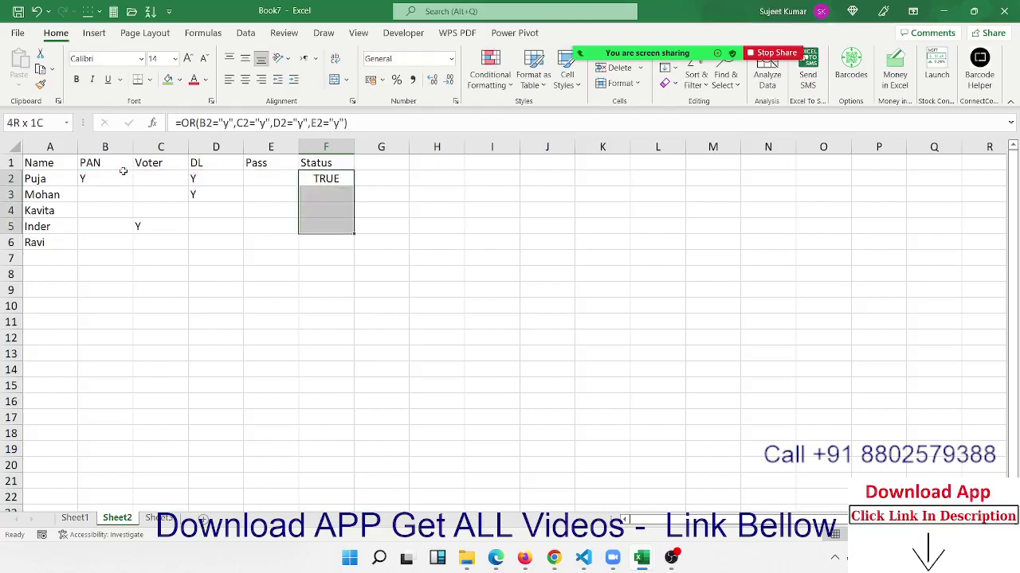
pyautogui.hotkey('ctrl', 'd')
pyautogui.press('Up')
pyautogui.press('Down')
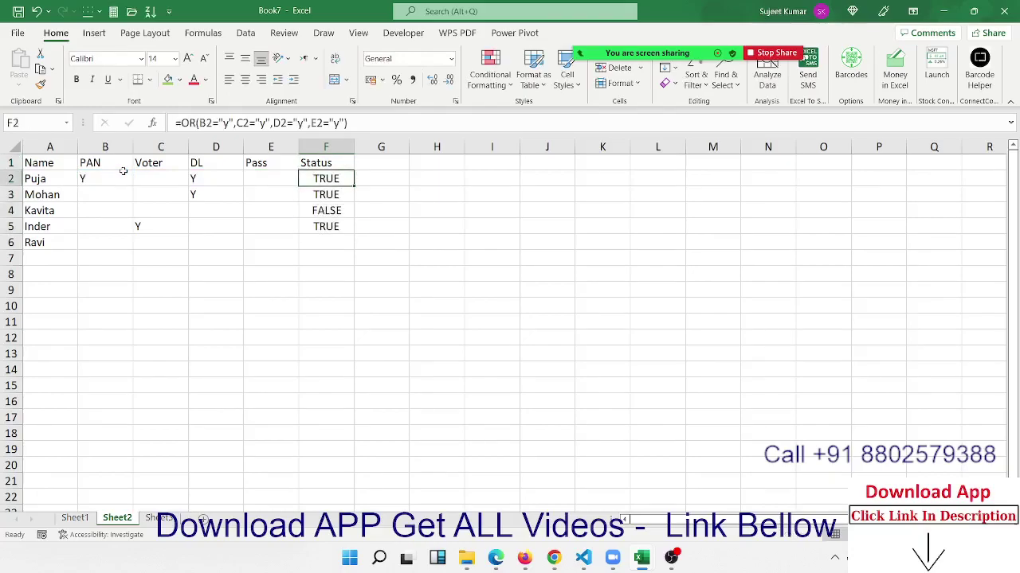
pyautogui.press('F2')
pyautogui.press('Left')
pyautogui.press('Left')
pyautogui.press('Left')
pyautogui.press('Left')
pyautogui.press('Left')
pyautogui.press('Left')
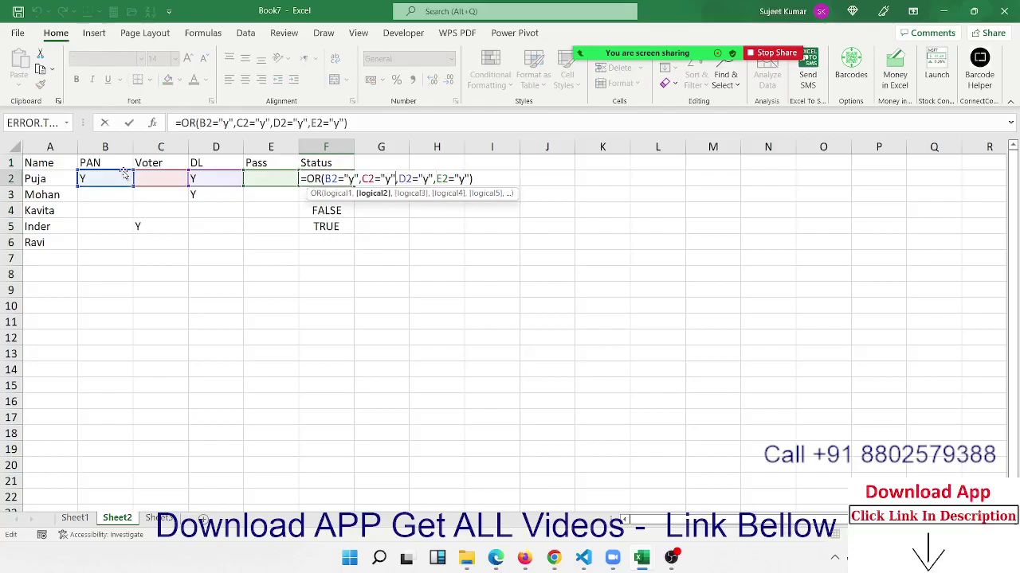
pyautogui.press('Left')
pyautogui.press('Left')
pyautogui.press('Left')
pyautogui.press('Left')
pyautogui.press('Left')
pyautogui.press('Left')
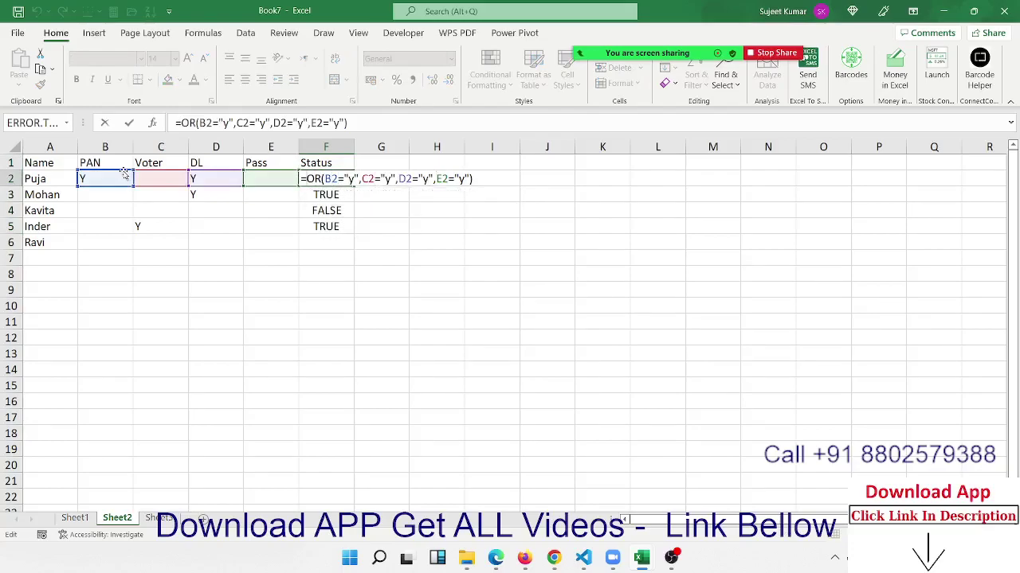
# Step: Wrap F2's OR test in IF returning "OK" or "Pending", accepting Excel's correction
pyautogui.write('if')
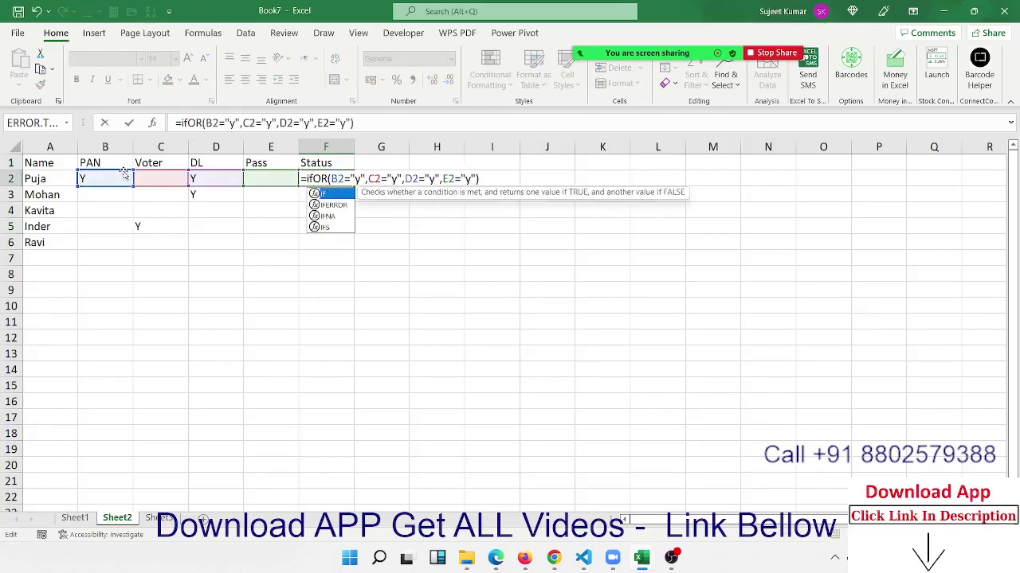
pyautogui.press('Tab')
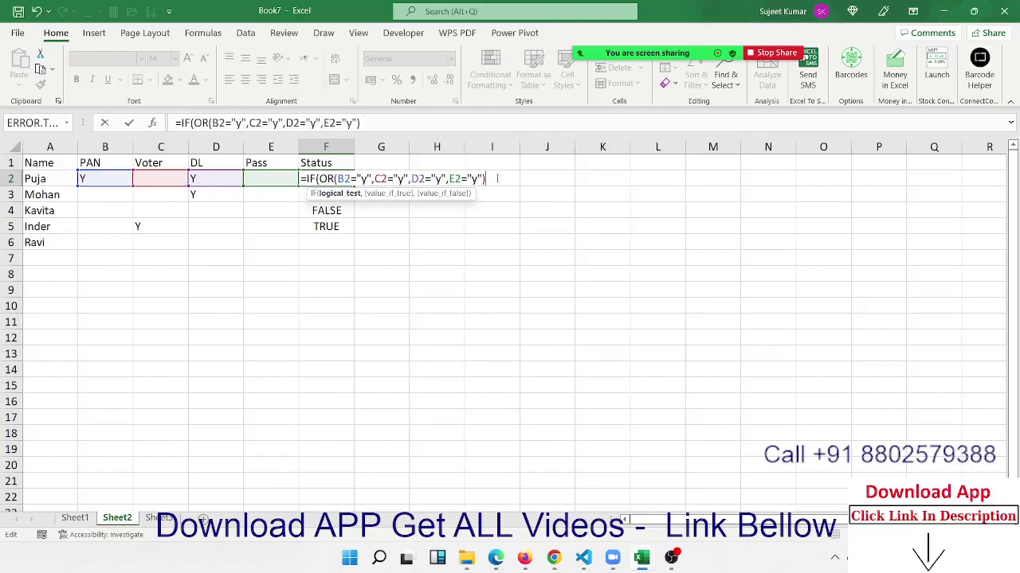
pyautogui.write(',"OK')
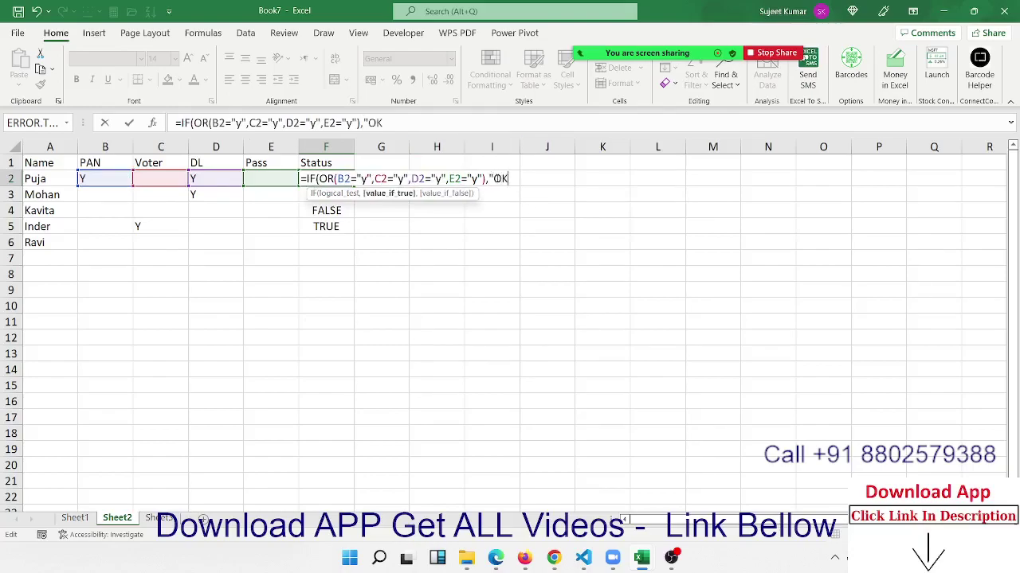
pyautogui.write('","')
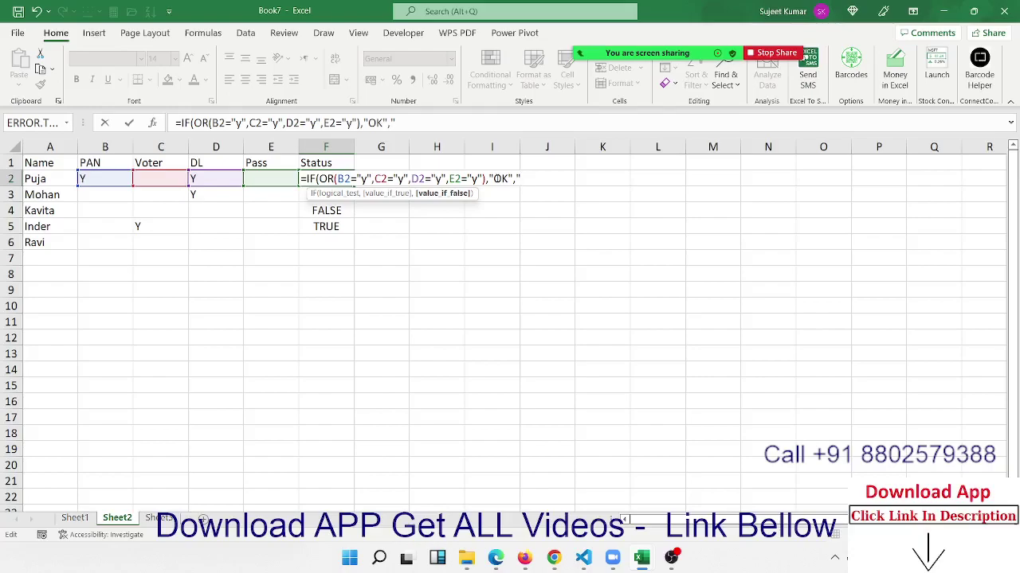
pyautogui.write('Pendi')
pyautogui.write('ng')
pyautogui.write('"')
pyautogui.press('Return')
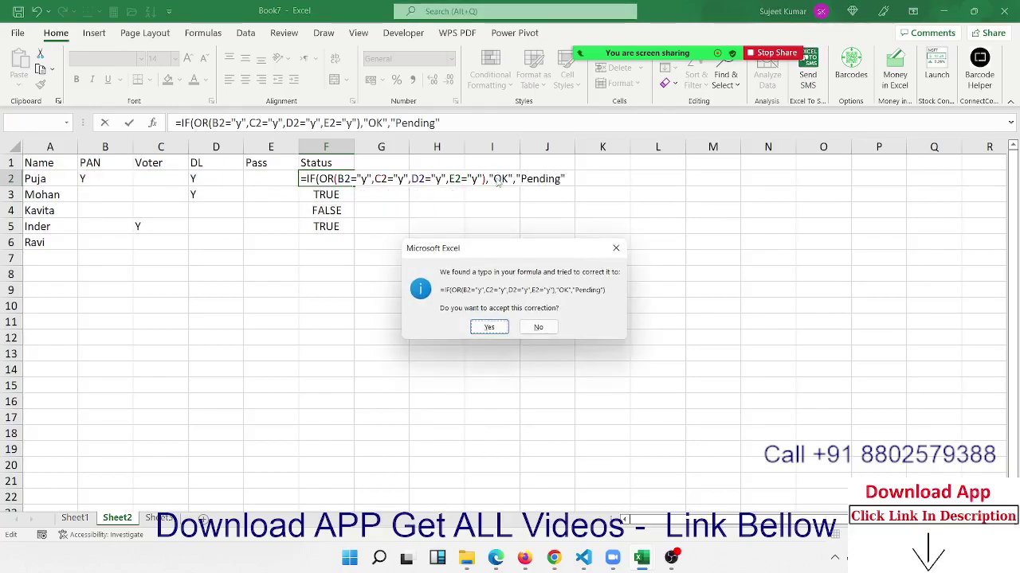
pyautogui.press('Return')
# Step: Copy the OK/Pending IF formula down through F5
pyautogui.press('Up')
pyautogui.hotkey('shift', 'Down')
pyautogui.hotkey('shift', 'Down')
pyautogui.hotkey('shift', 'Down')
pyautogui.hotkey('ctrl', 'v')
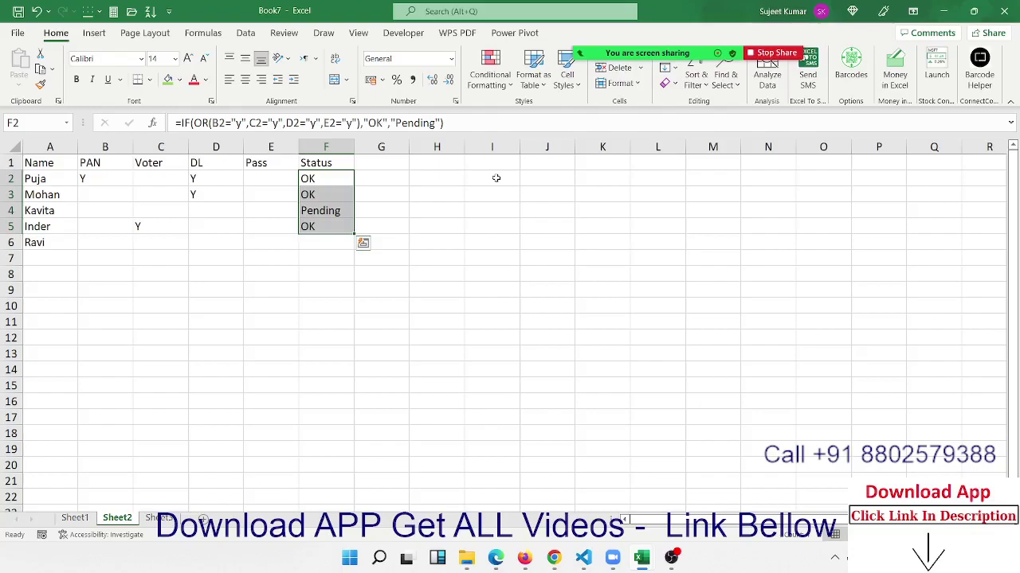
pyautogui.press('Right')
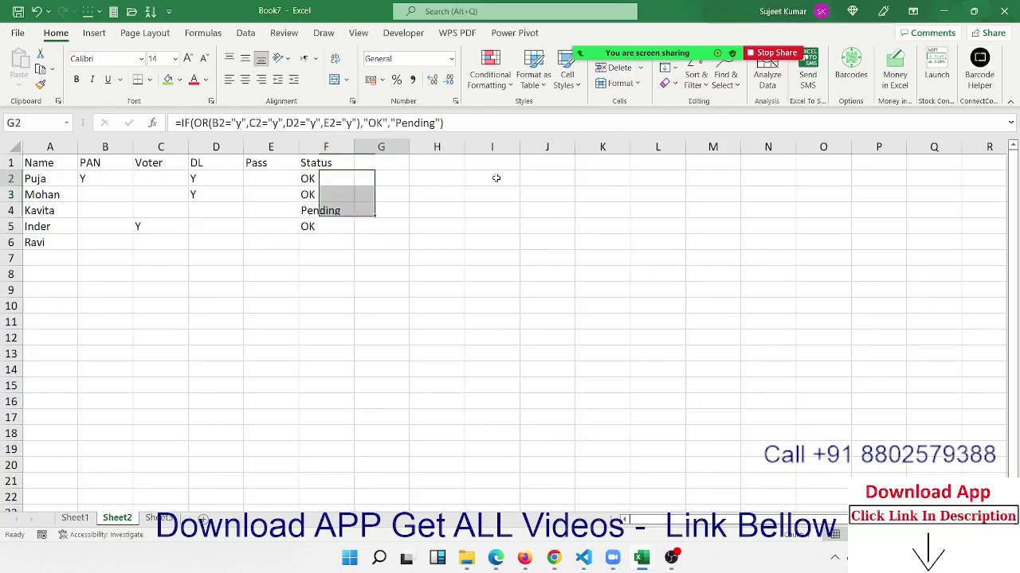
# Step: Start G2's IF formula returning "OK" when B2 is y, opening a nested IF
pyautogui.write('=if')
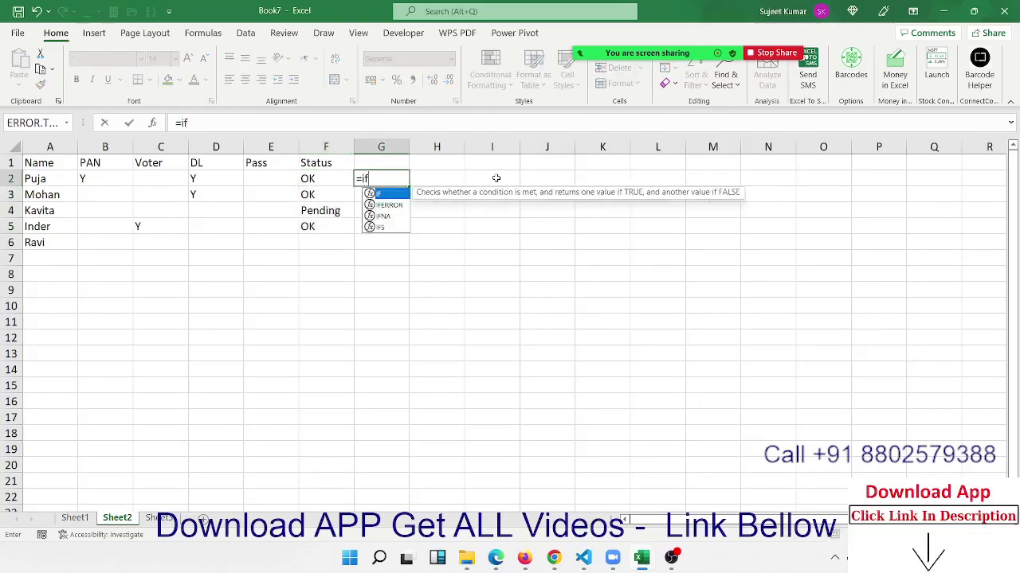
pyautogui.press('Tab')
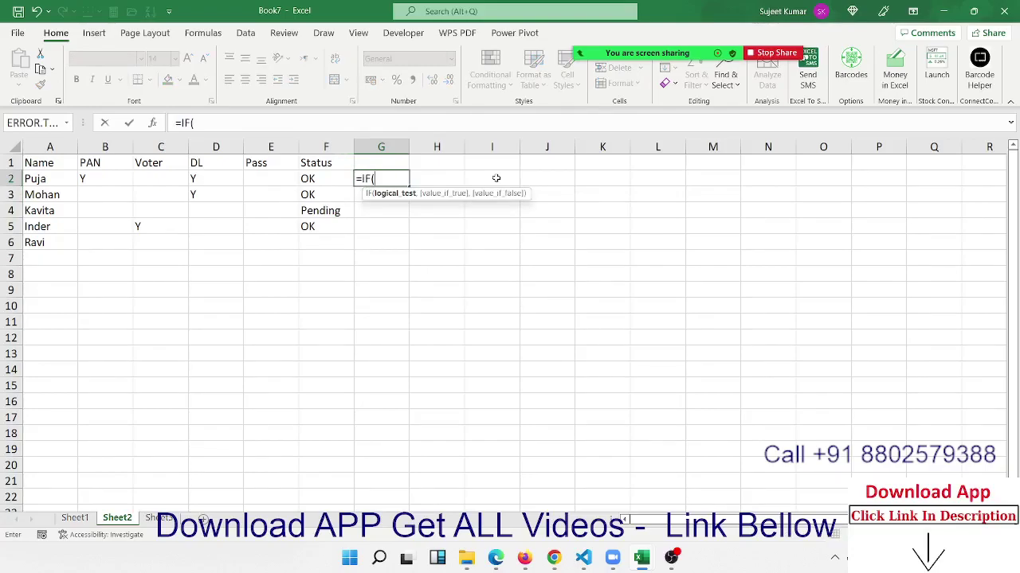
pyautogui.press('Left')
pyautogui.press('Left')
pyautogui.press('Left')
pyautogui.press('Left')
pyautogui.press('Left')
pyautogui.write('=')
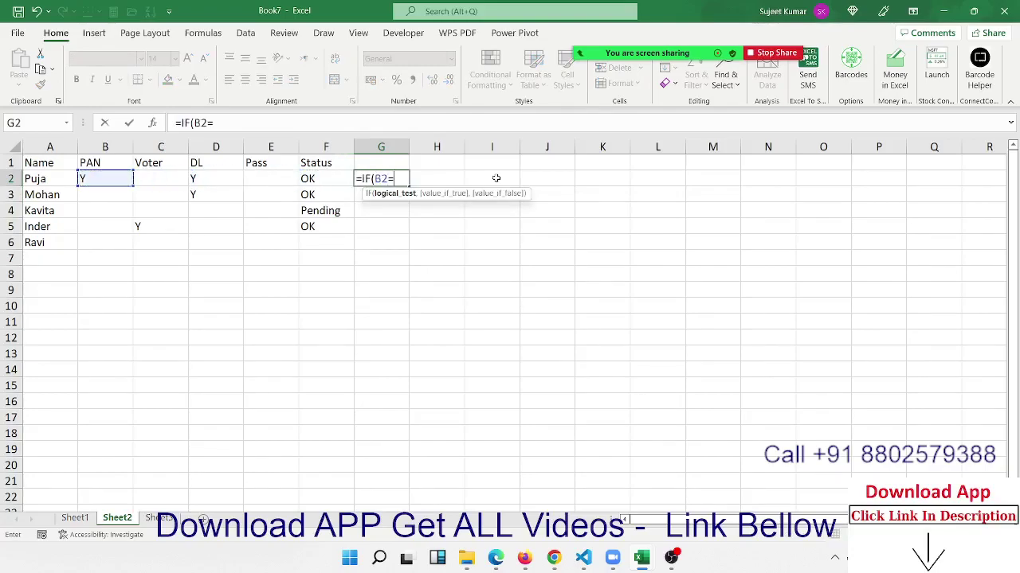
pyautogui.write('"y')
pyautogui.write('",')
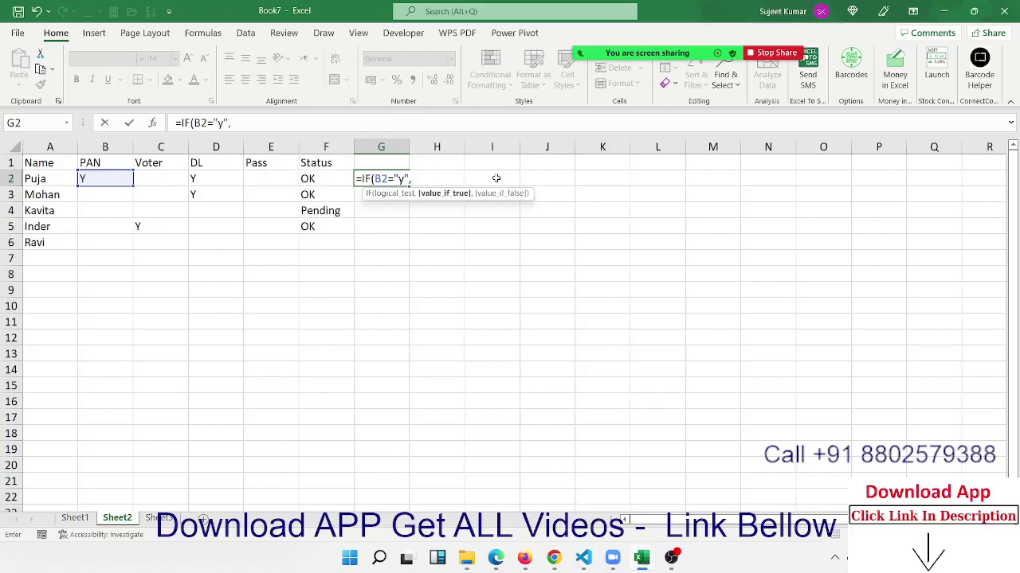
pyautogui.write('"')
pyautogui.write('OK","')
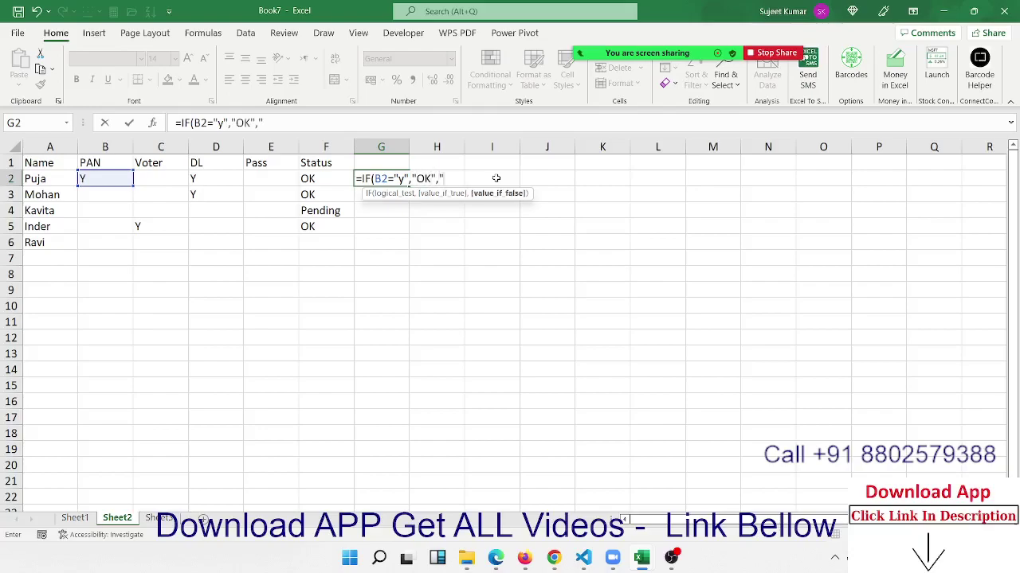
pyautogui.press('BackSpace')
pyautogui.write('IF(')
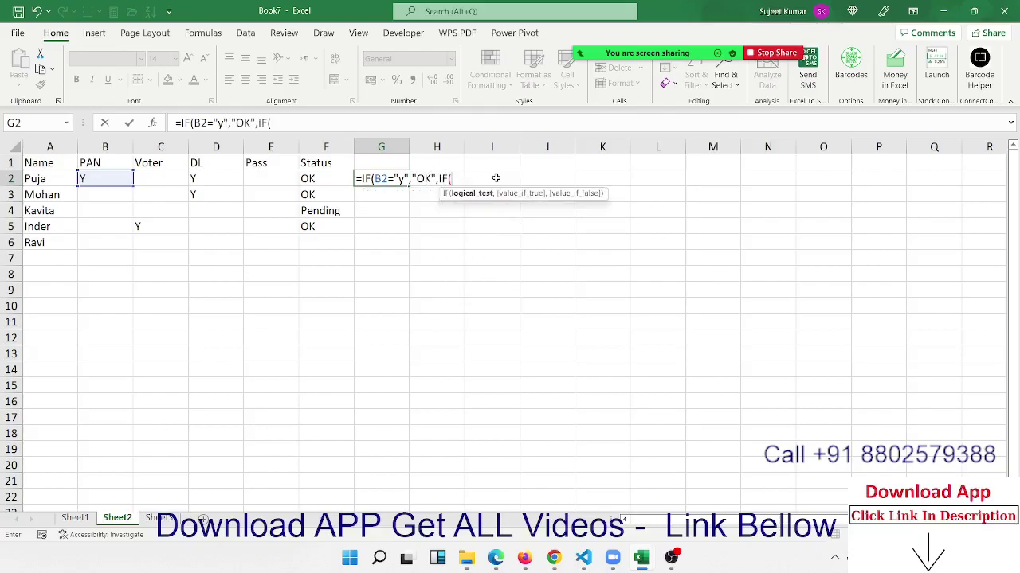
# Step: Nest IF tests for C2, D2 and E2 returning "OK", else "Pednind", and commit it
pyautogui.press('Left')
pyautogui.press('Left')
pyautogui.press('Left')
pyautogui.press('Left')
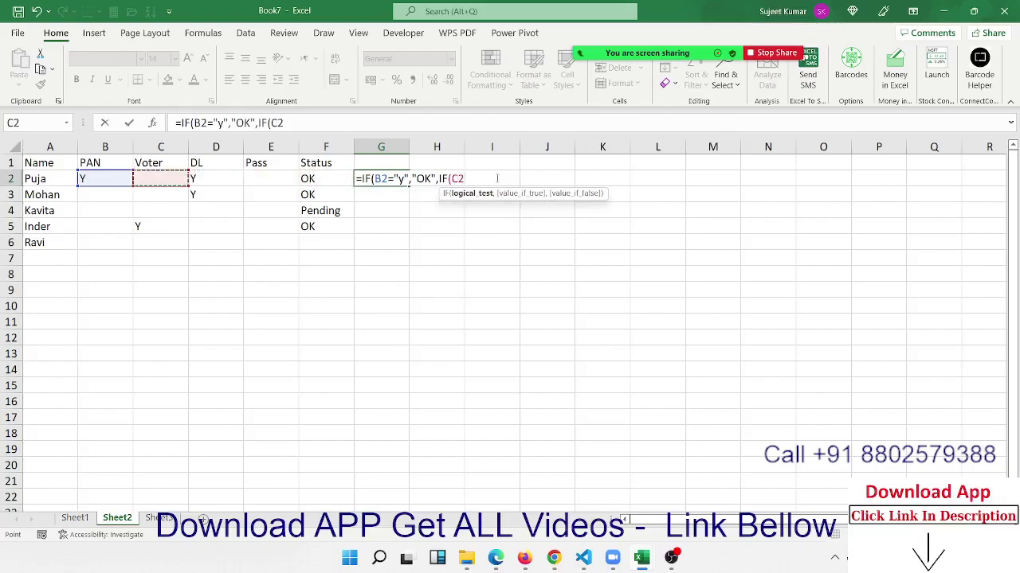
pyautogui.write('="y"')
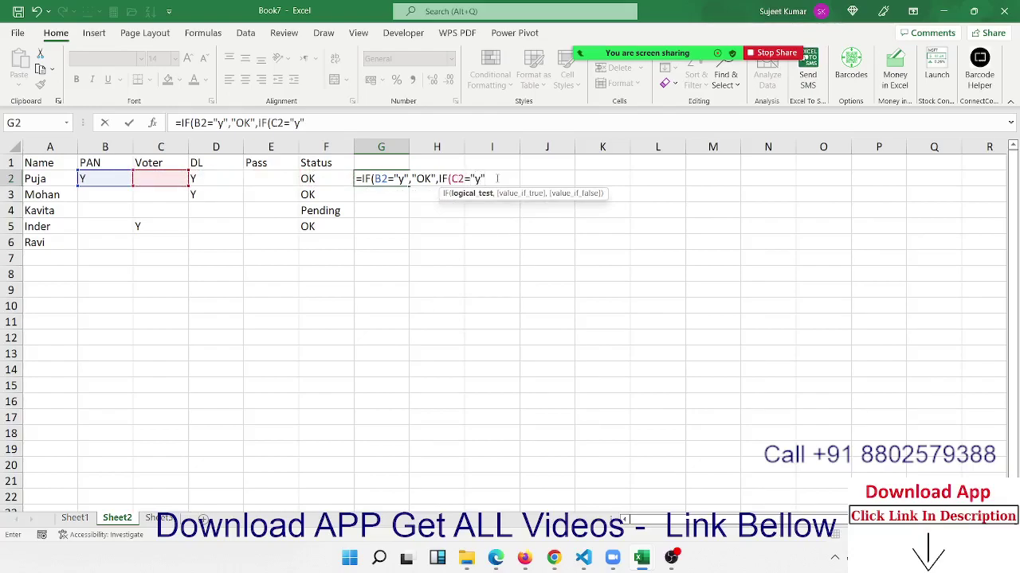
pyautogui.write(',"OK')
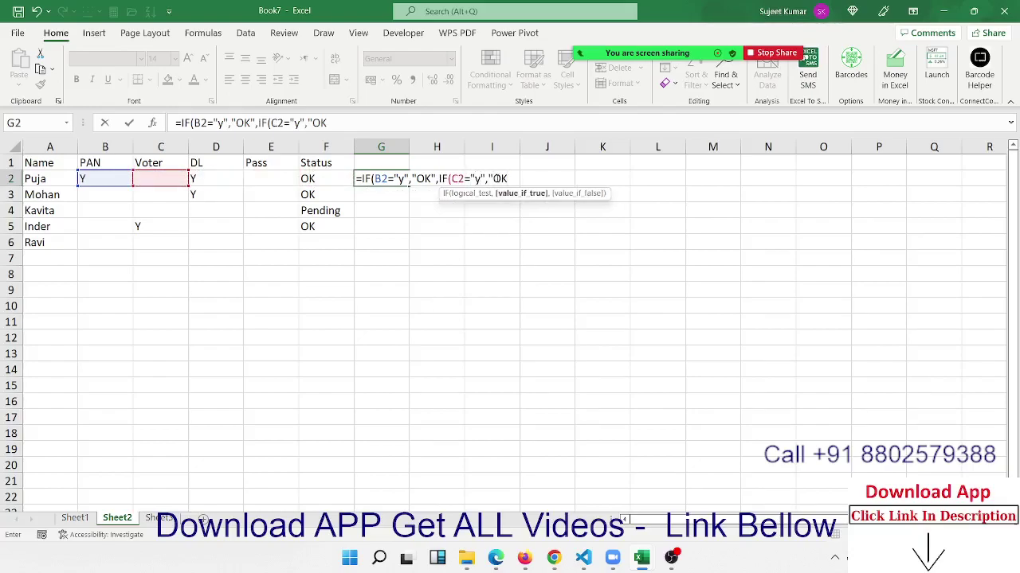
pyautogui.write('",if')
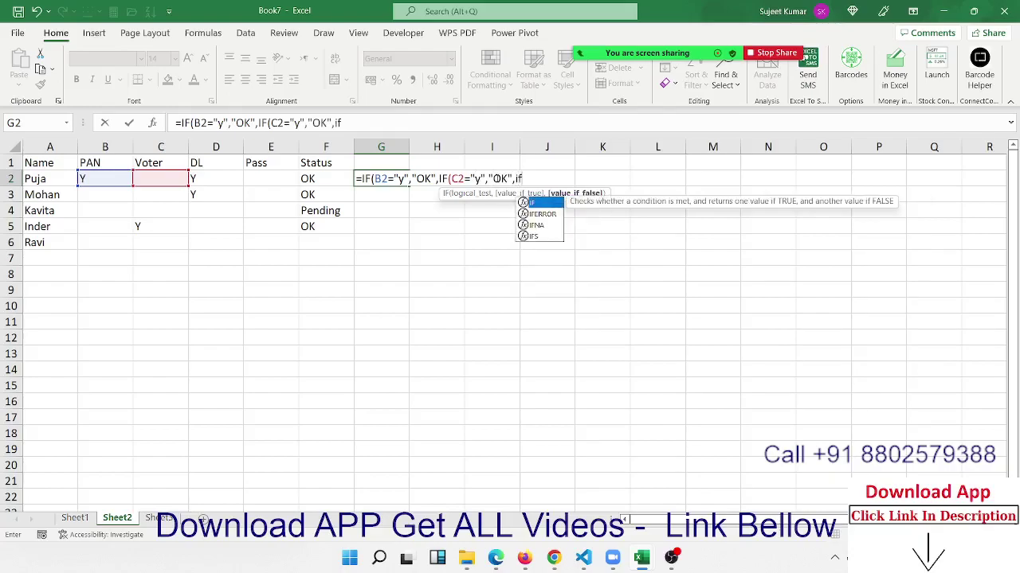
pyautogui.write('(')
pyautogui.press('Left')
pyautogui.press('Left')
pyautogui.press('Left')
pyautogui.write('=')
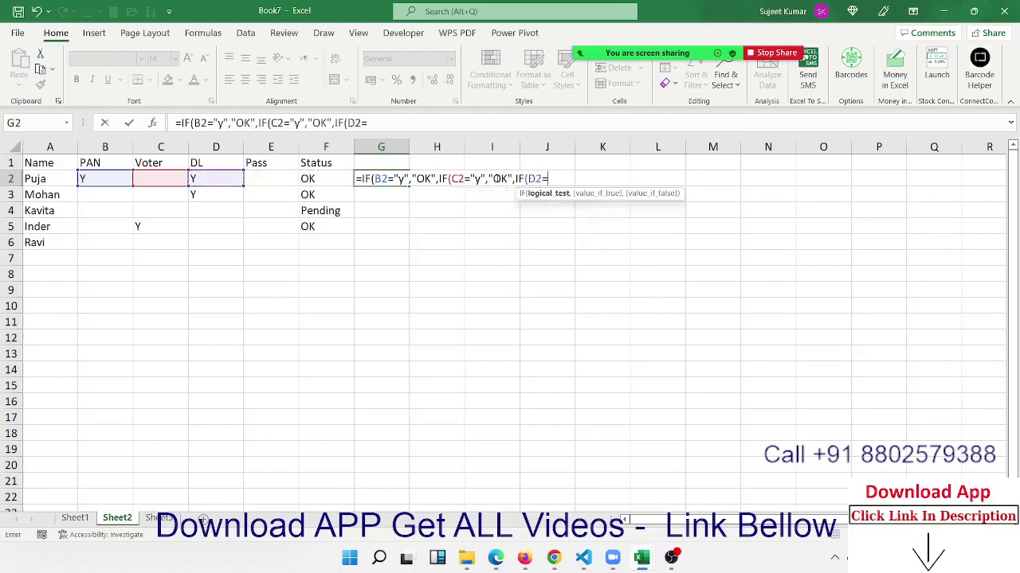
pyautogui.write('"y"')
pyautogui.write(',"')
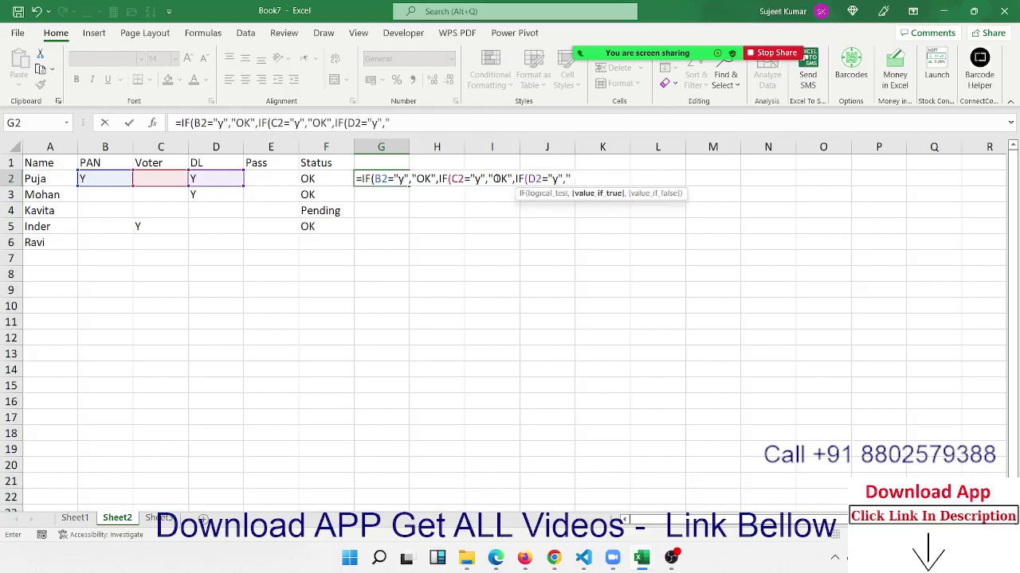
pyautogui.write('OK",')
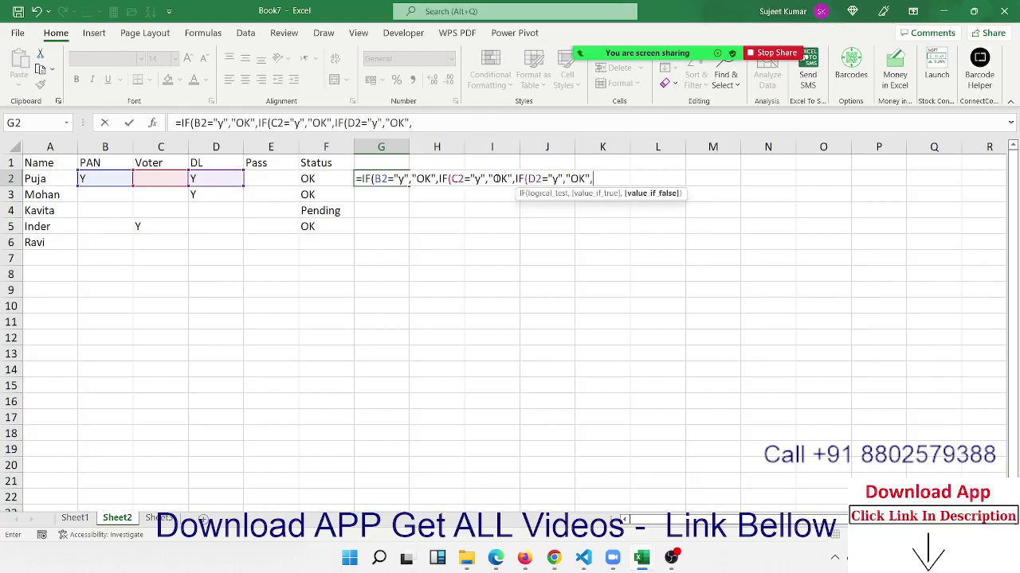
pyautogui.write('IF(')
pyautogui.click(270, 178)
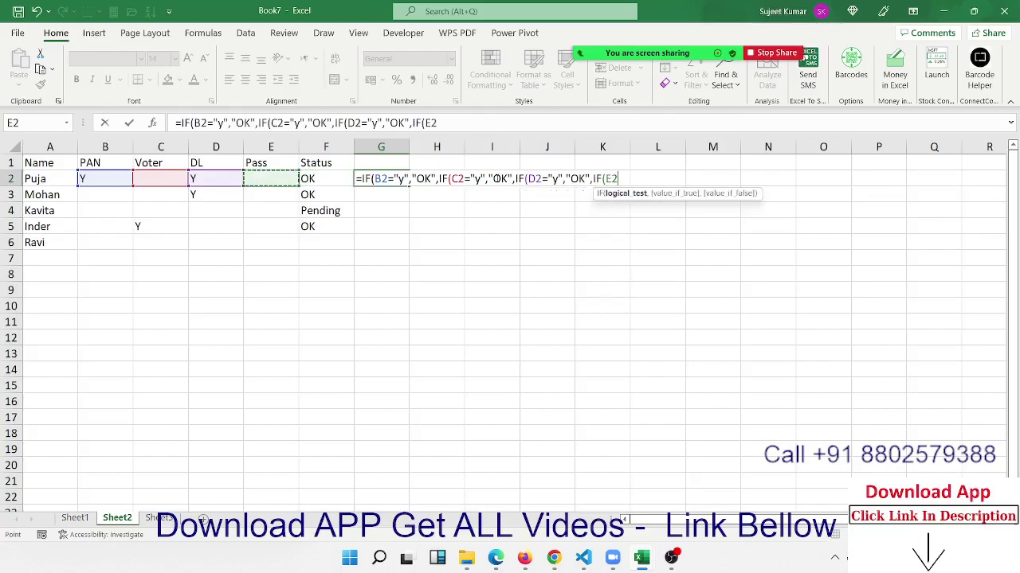
pyautogui.write('="')
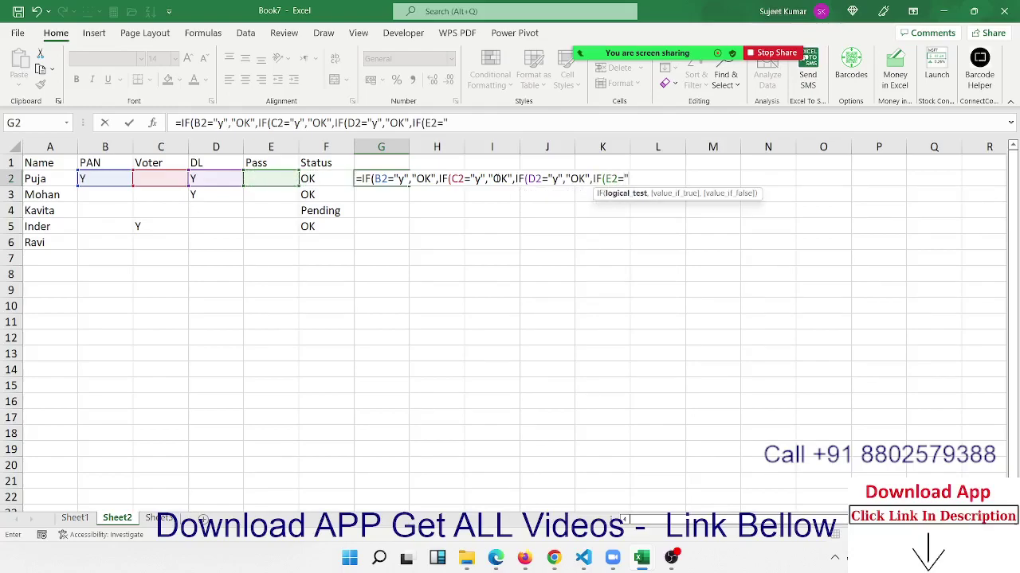
pyautogui.write('y","')
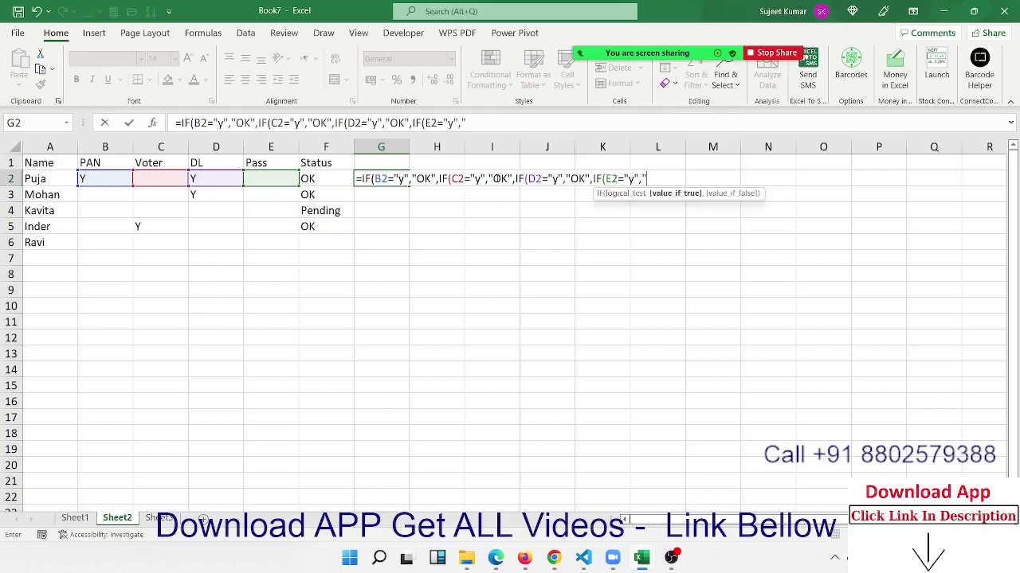
pyautogui.write('OK"')
pyautogui.write(',"P')
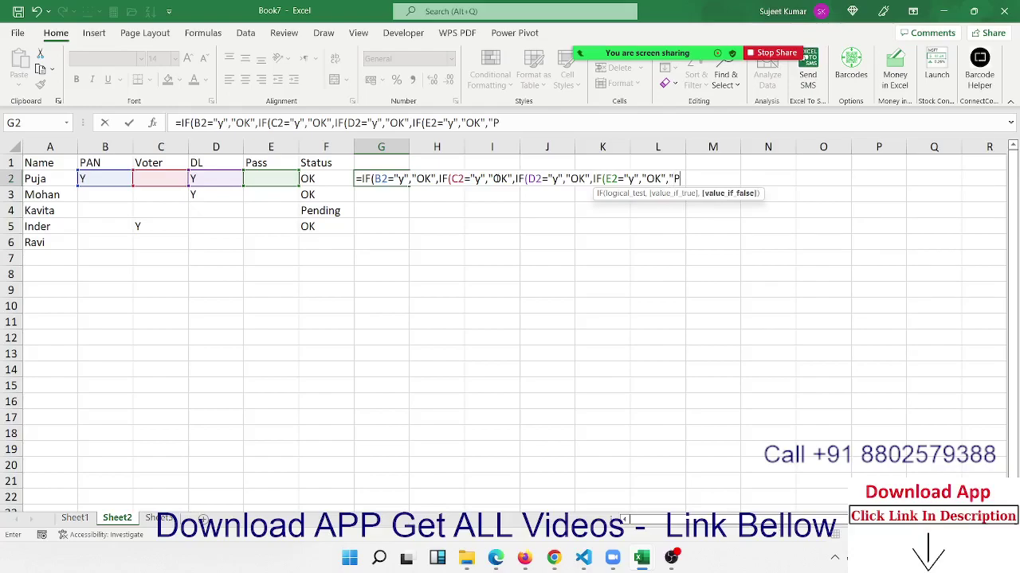
pyautogui.write('edn')
pyautogui.write('ind')
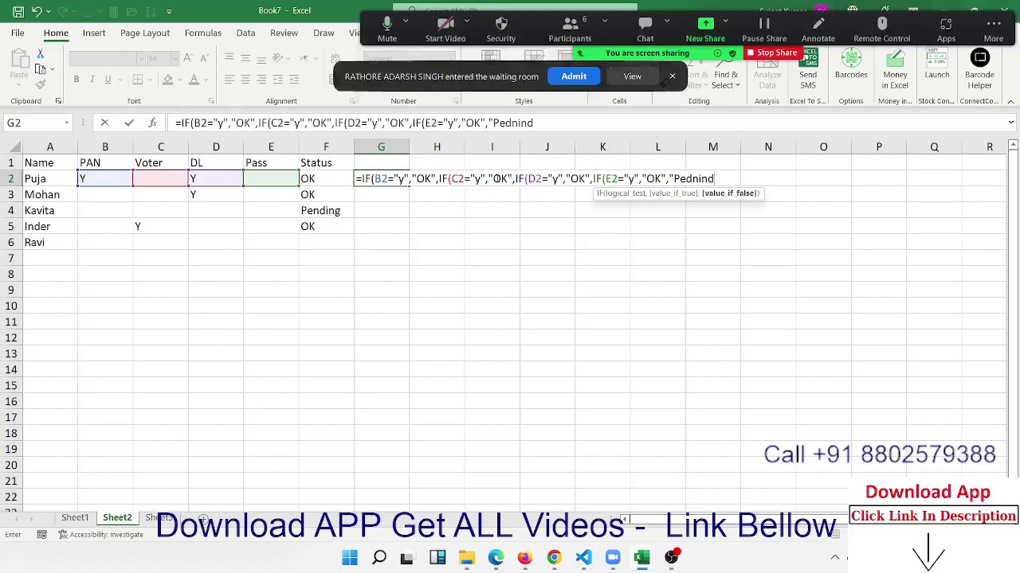
pyautogui.press('Return')
pyautogui.press('Return')
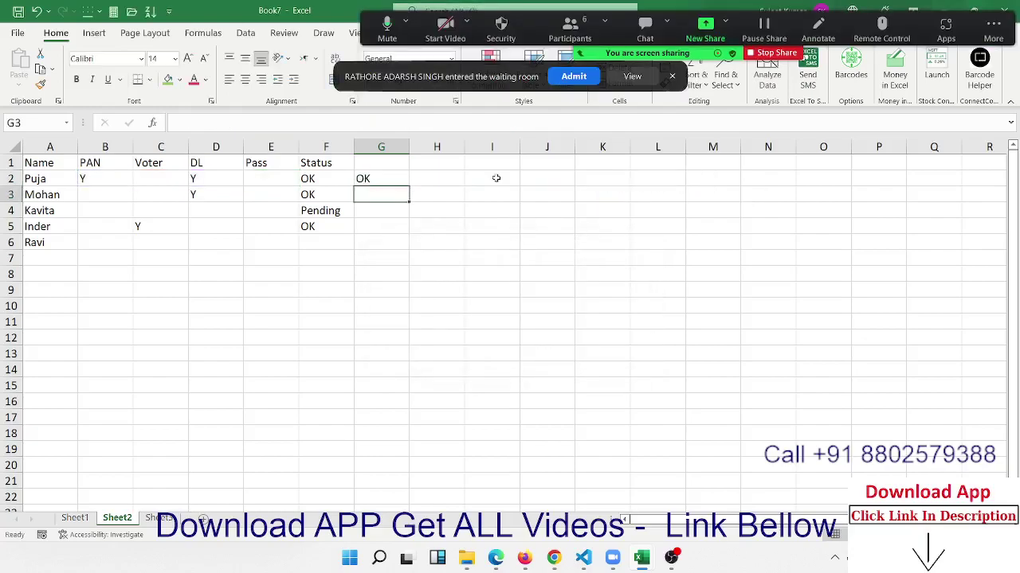
# Step: Fill G2's nested IF down to G6, then review the F2 and G2 formulas unchanged
pyautogui.click(393, 176)
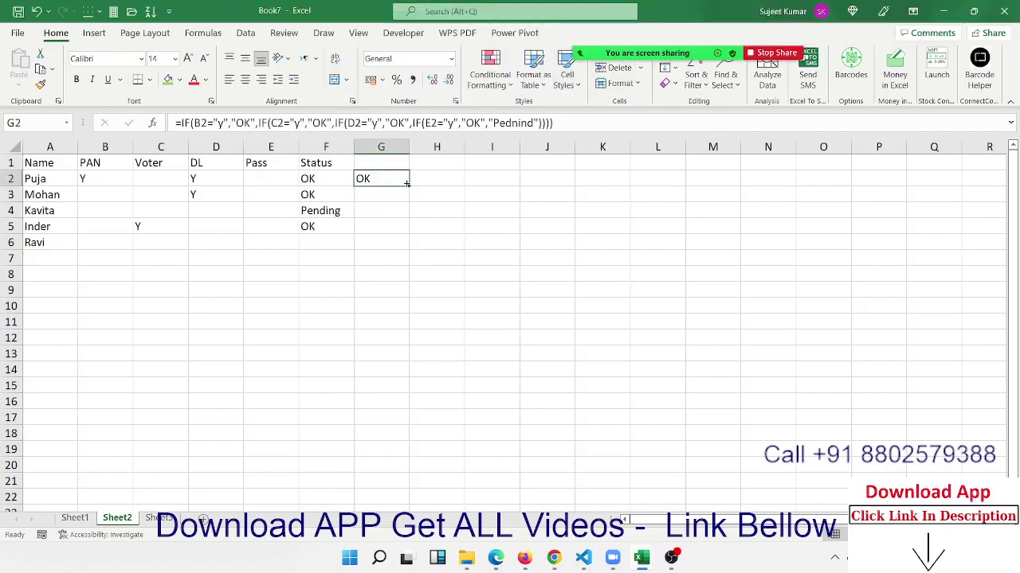
pyautogui.doubleClick(409, 185)
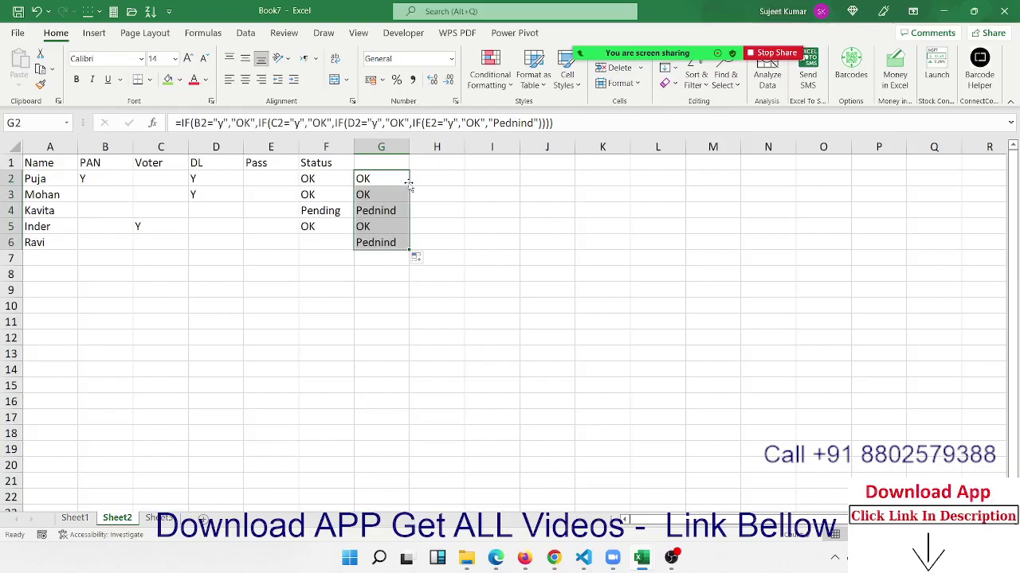
pyautogui.doubleClick(333, 178)
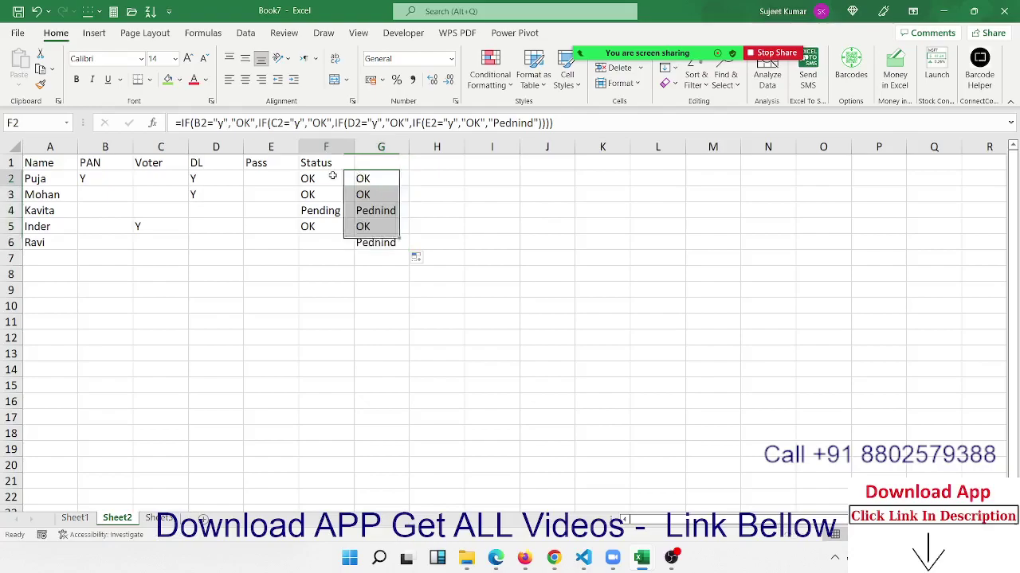
pyautogui.click(495, 178)
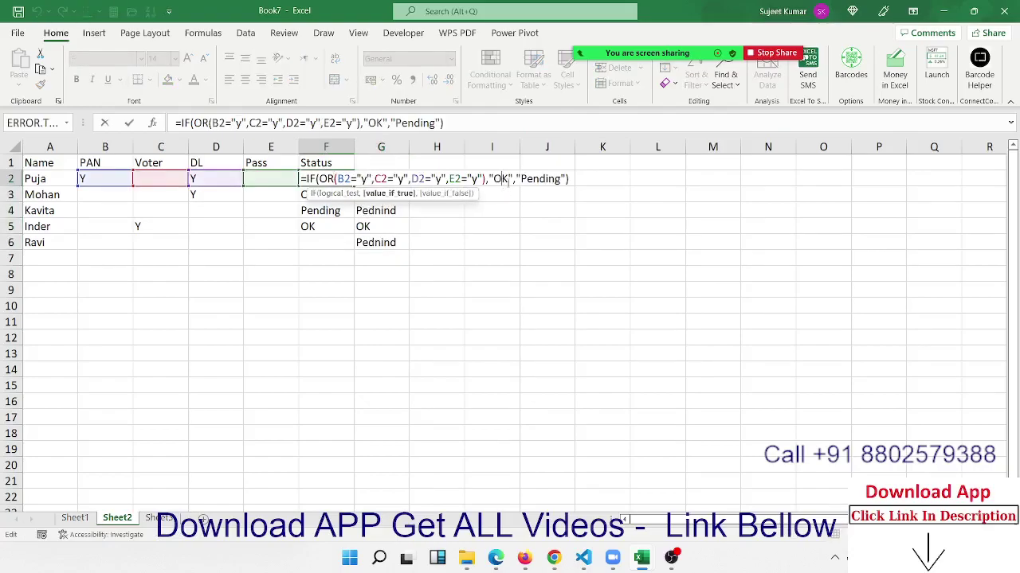
pyautogui.click(529, 185)
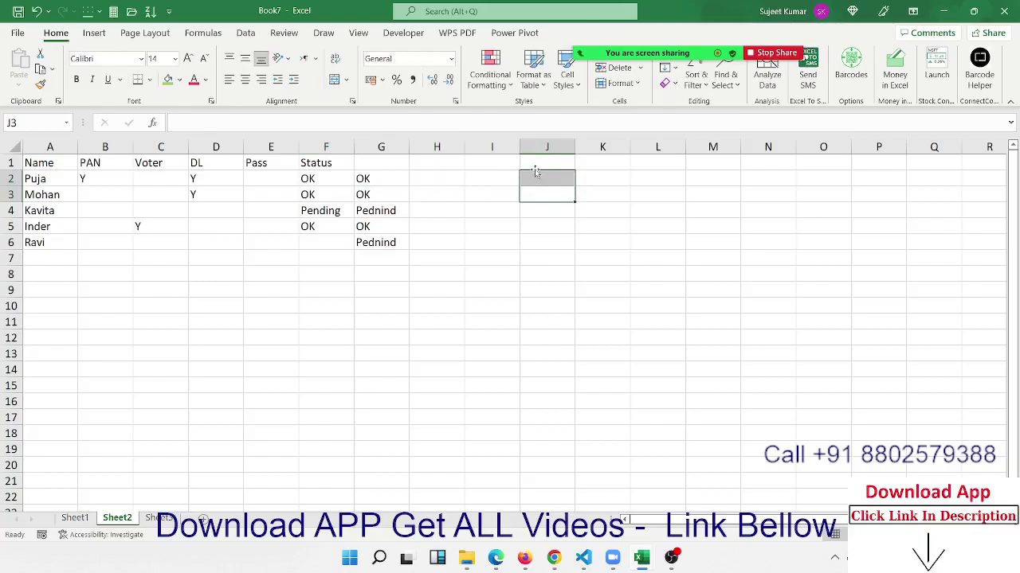
pyautogui.click(326, 179)
pyautogui.doubleClick(351, 178)
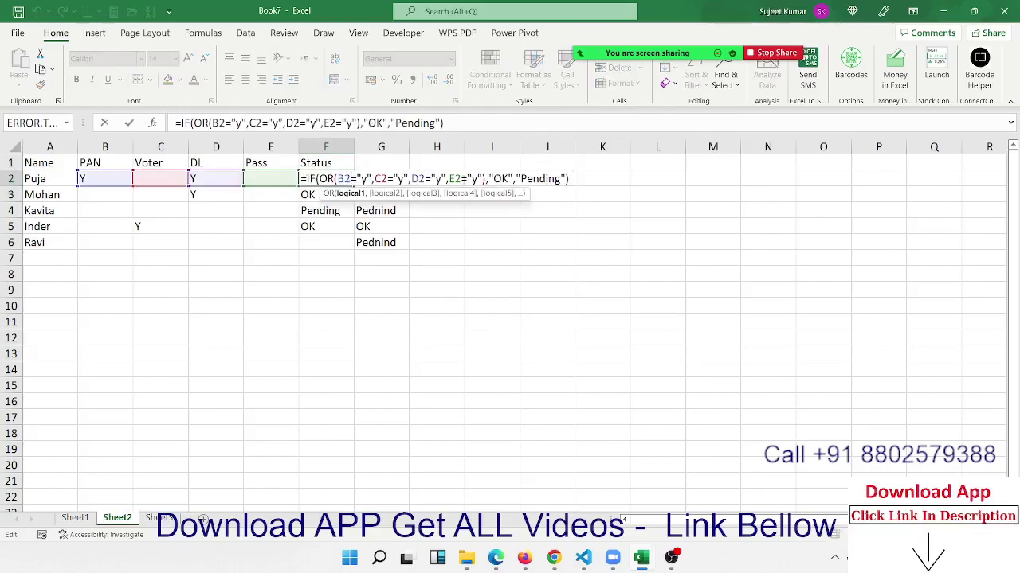
pyautogui.press('Escape')
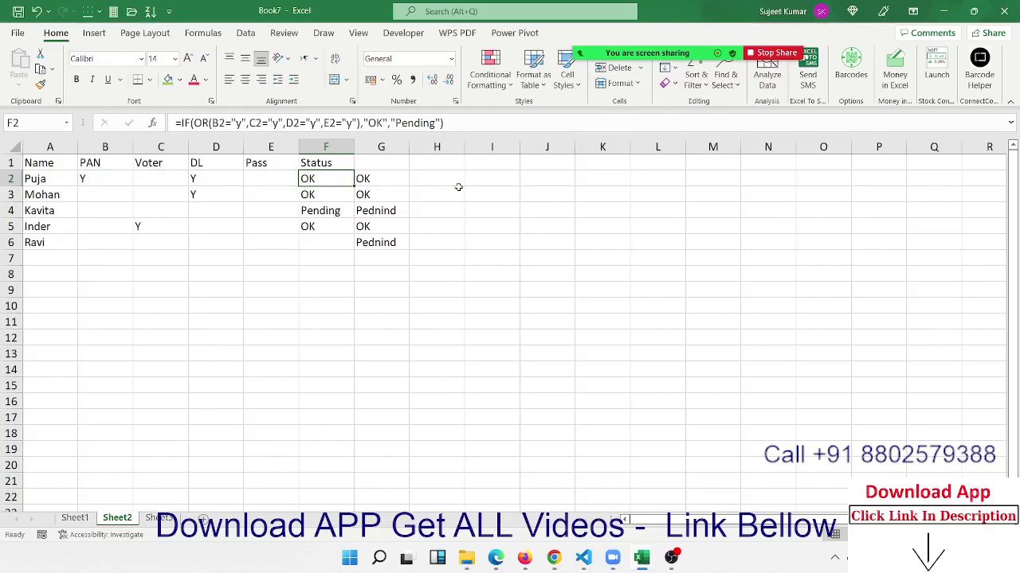
pyautogui.doubleClick(405, 179)
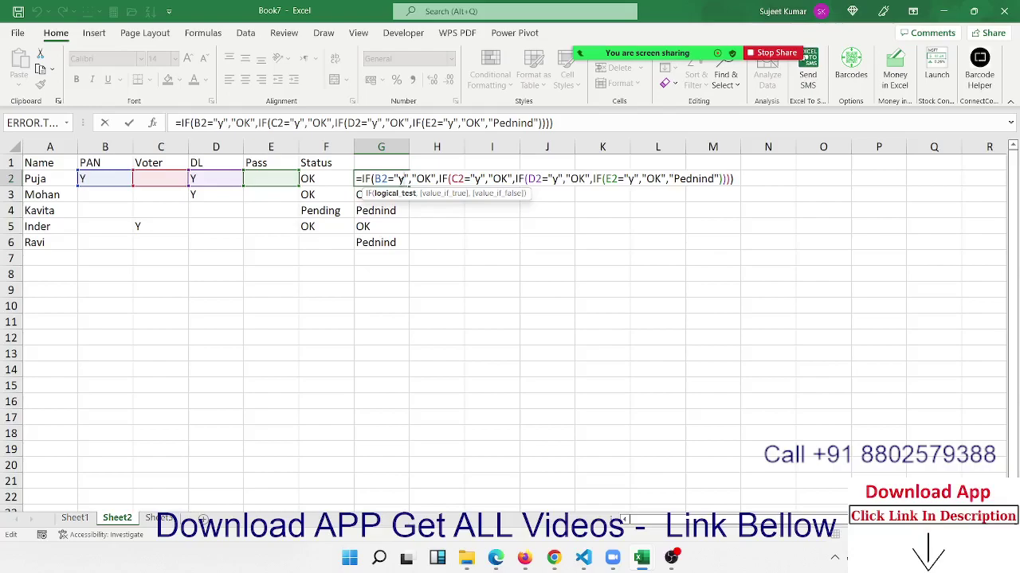
pyautogui.press('Return')
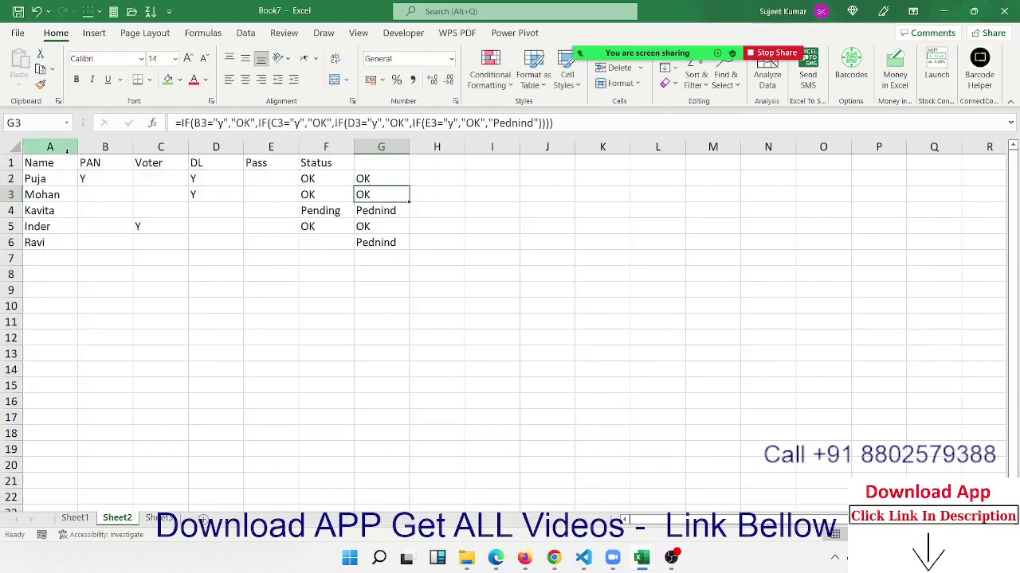
pyautogui.click(53, 161)
# Step: Copy the header and first student row A1:F2 to A9
pyautogui.moveTo(53, 160); pyautogui.dragTo(317, 164)
pyautogui.moveTo(316, 167); pyautogui.dragTo(319, 180)
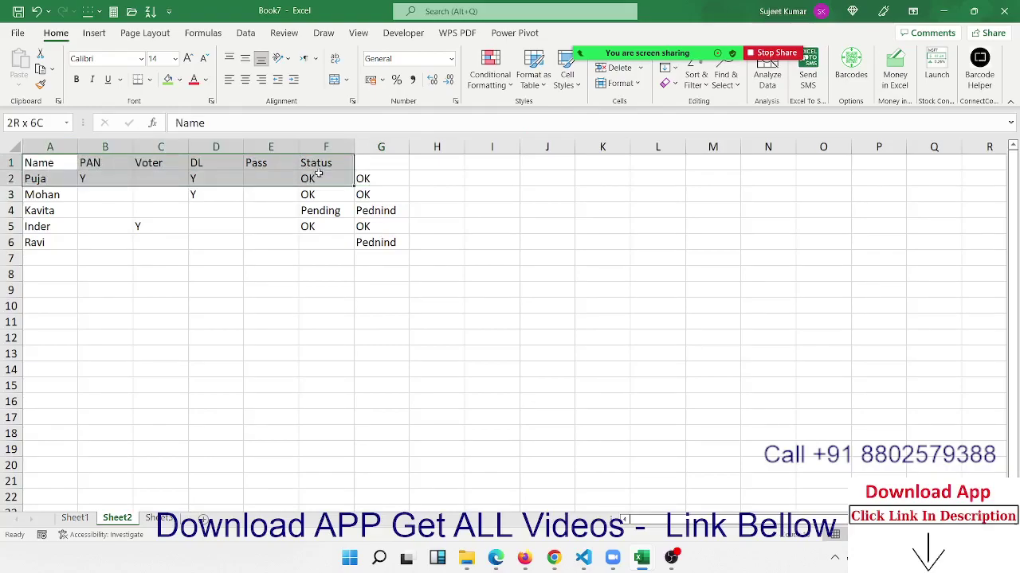
pyautogui.hotkey('ctrl', 'c')
pyautogui.click(51, 286)
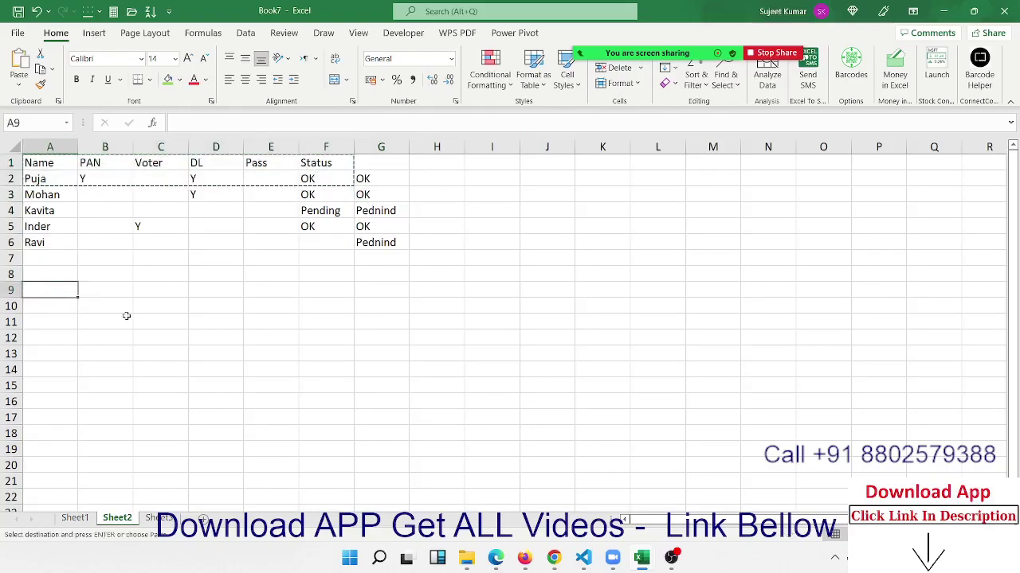
pyautogui.hotkey('ctrl', 'v')
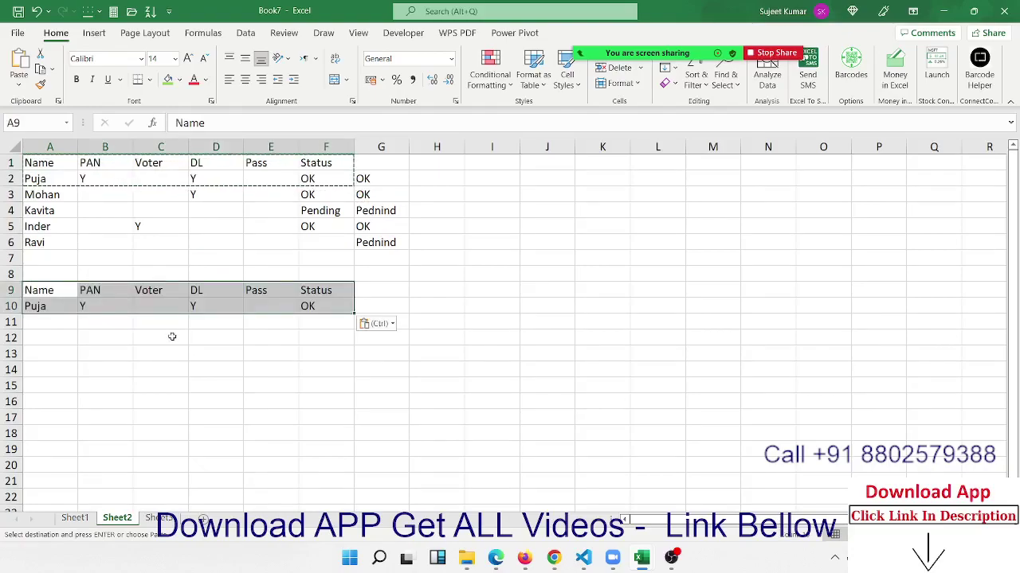
pyautogui.click(168, 336)
# Step: Shade B10 and C10:E10 green, then select Status cell F10
pyautogui.click(106, 303)
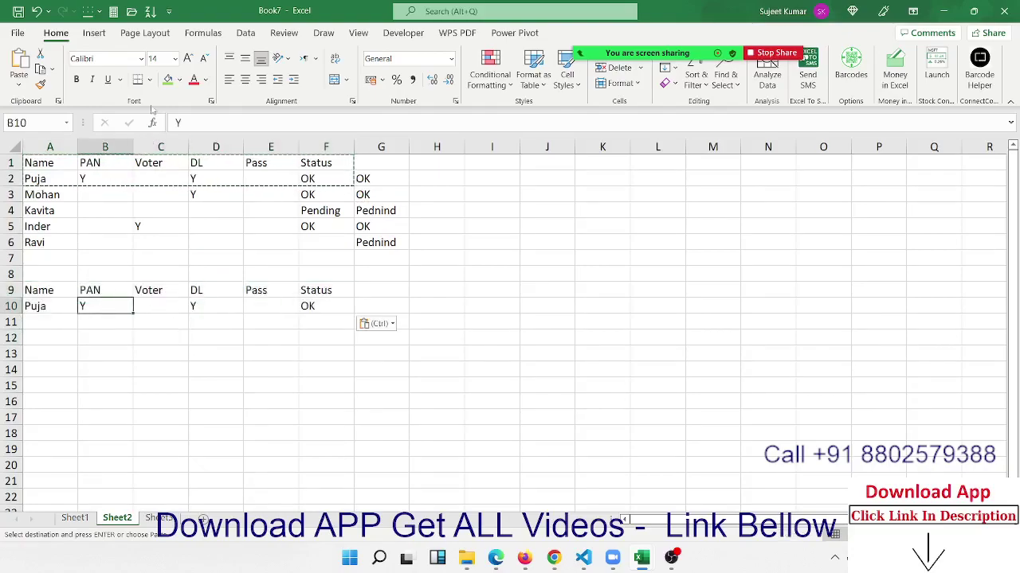
pyautogui.click(167, 79)
pyautogui.click(171, 299)
pyautogui.moveTo(171, 300); pyautogui.dragTo(259, 306)
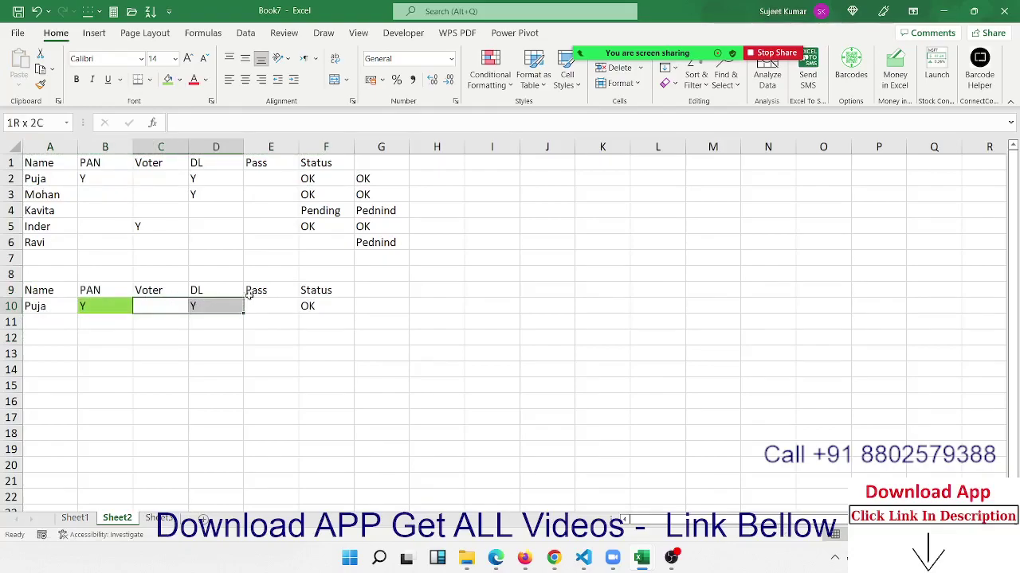
pyautogui.click(180, 80)
pyautogui.click(221, 204)
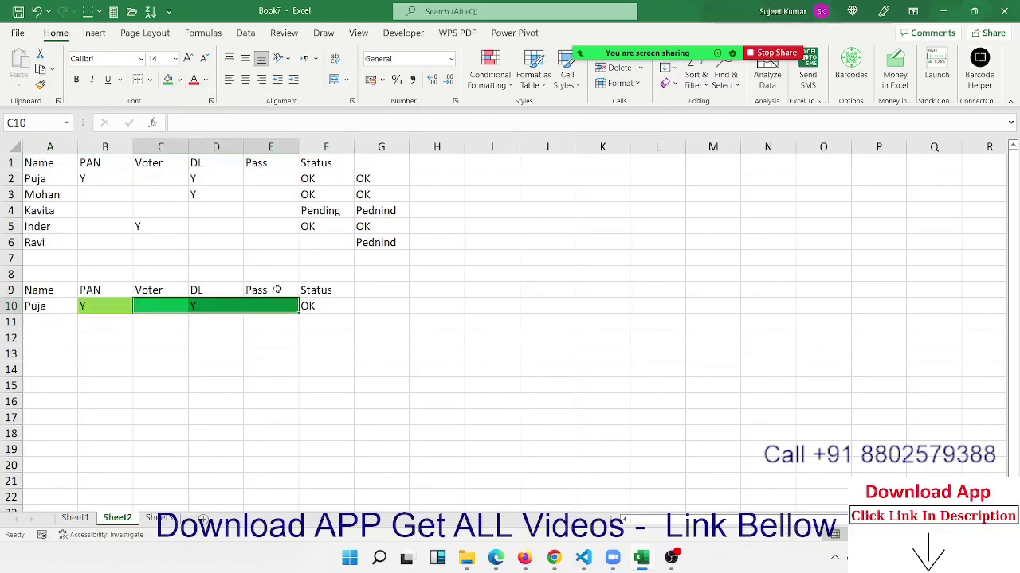
pyautogui.press('Right')
pyautogui.press('Right')
pyautogui.press('Down')
pyautogui.press('Down')
pyautogui.press('Down')
pyautogui.click(321, 317)
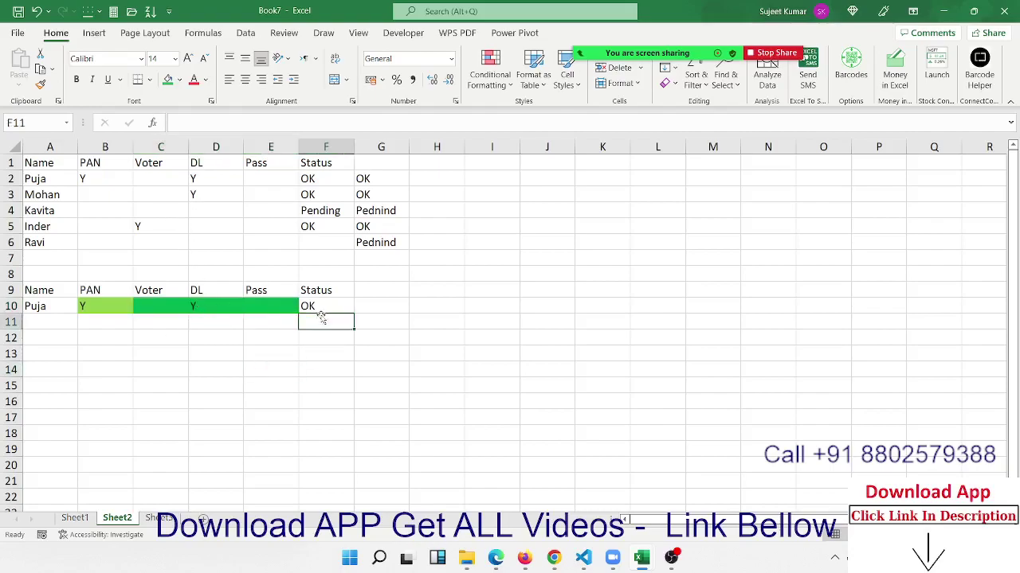
pyautogui.click(321, 305)
# Step: Clear F10 and start an AND formula testing B10="y" with nested IF tests on C10:E10
pyautogui.press('Delete')
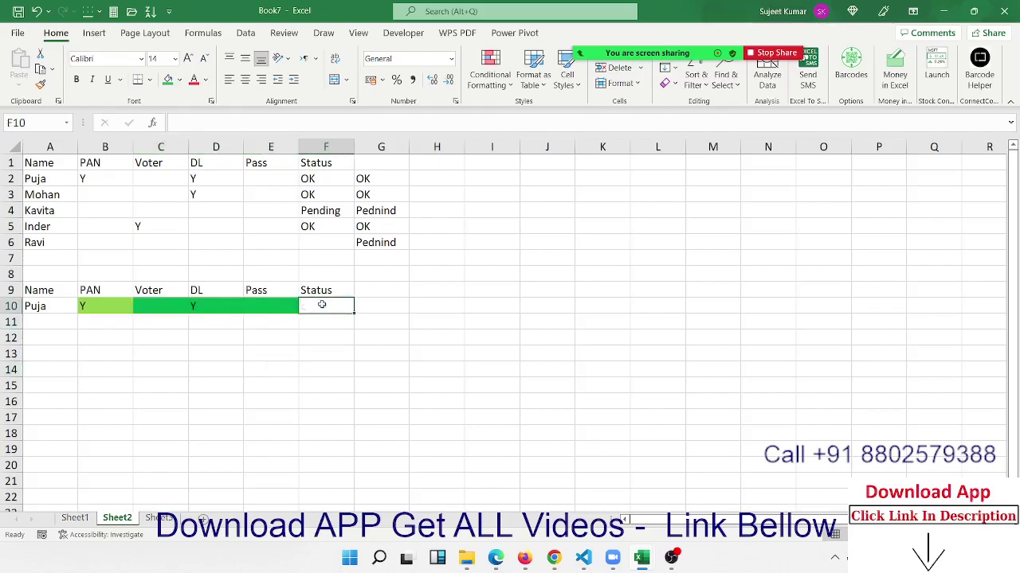
pyautogui.write('=')
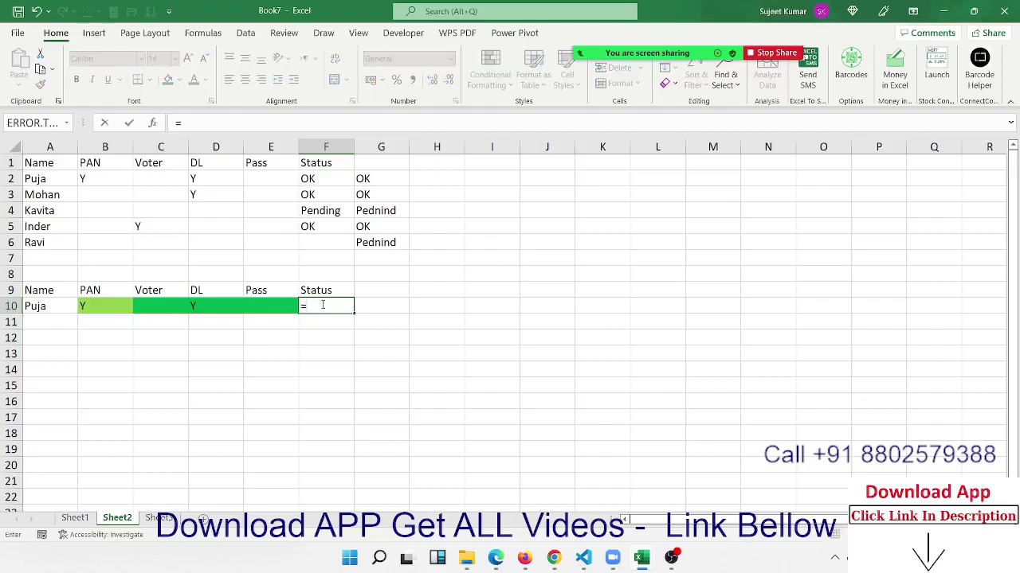
pyautogui.write('and')
pyautogui.press('Tab')
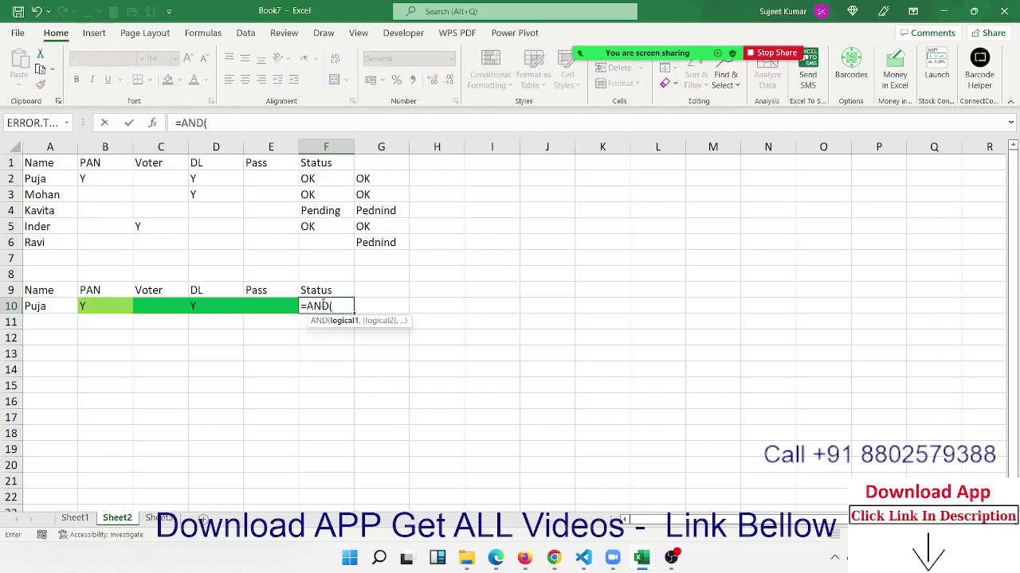
pyautogui.click(94, 308)
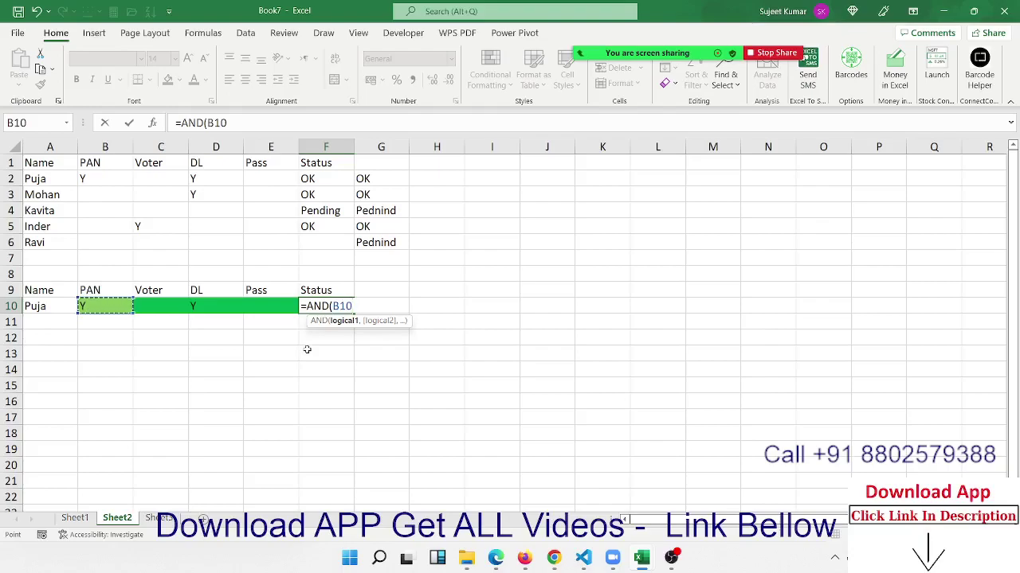
pyautogui.write('="')
pyautogui.write('y"')
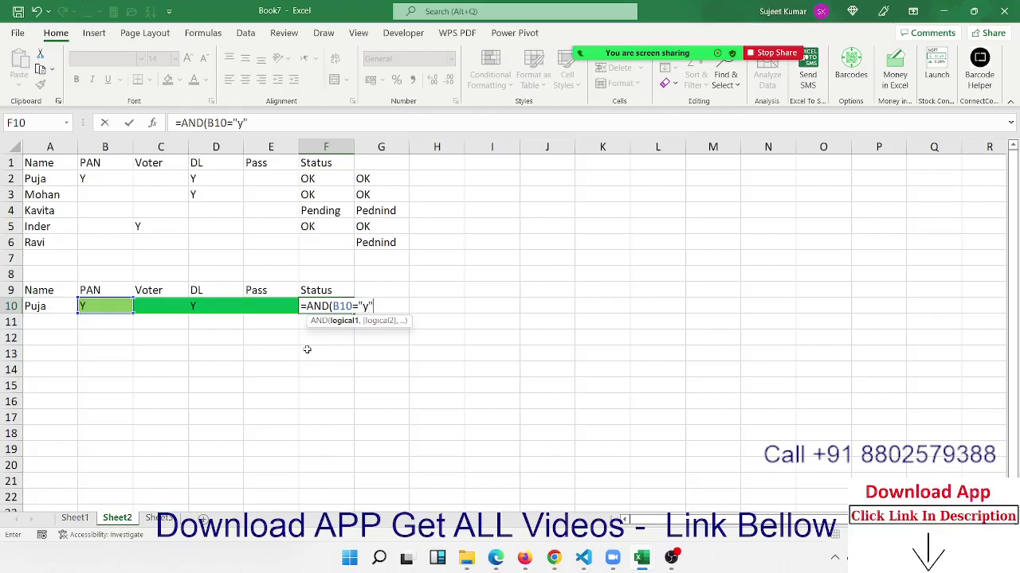
pyautogui.write(',IF(')
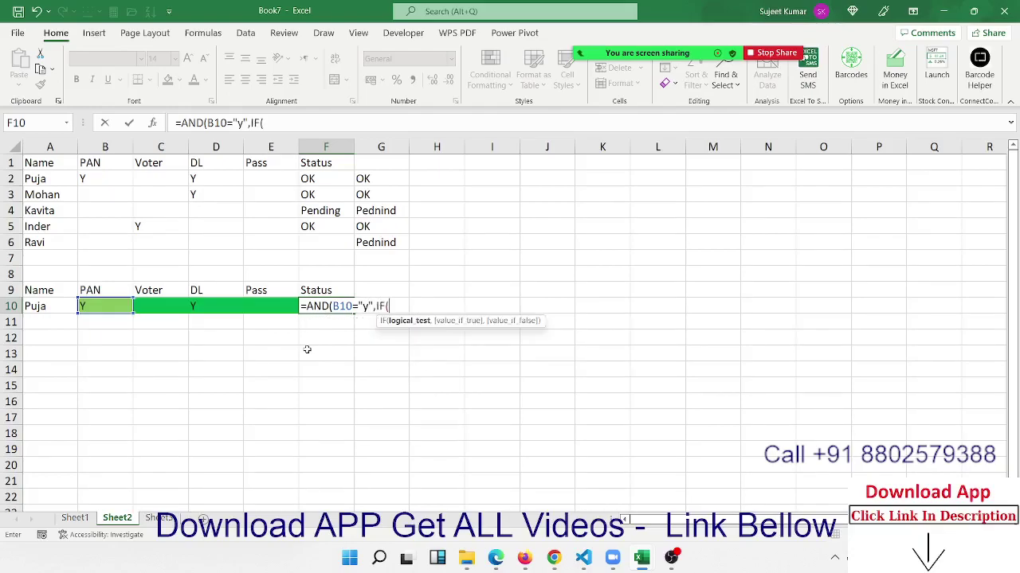
pyautogui.click(158, 307)
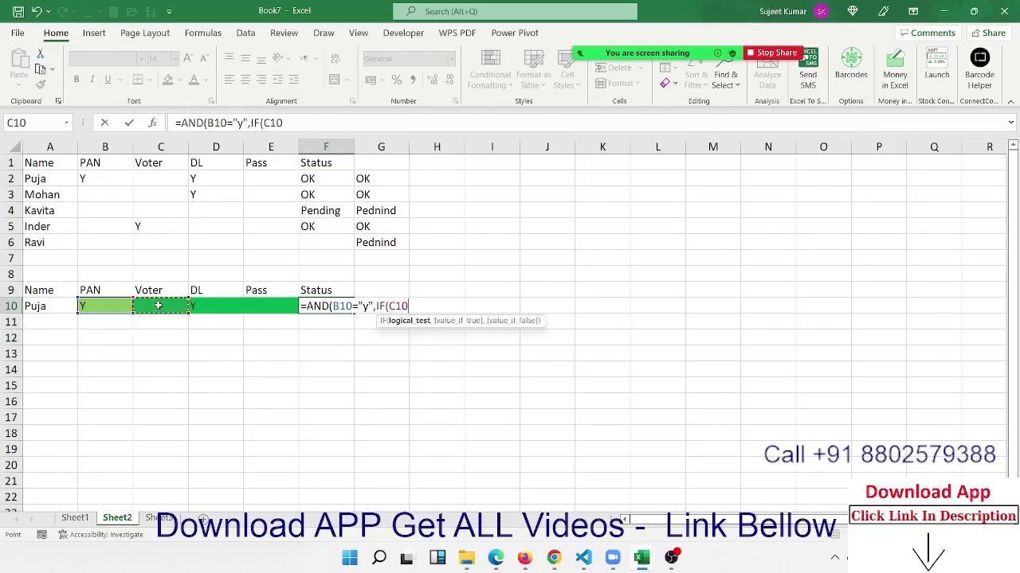
pyautogui.write('="y"')
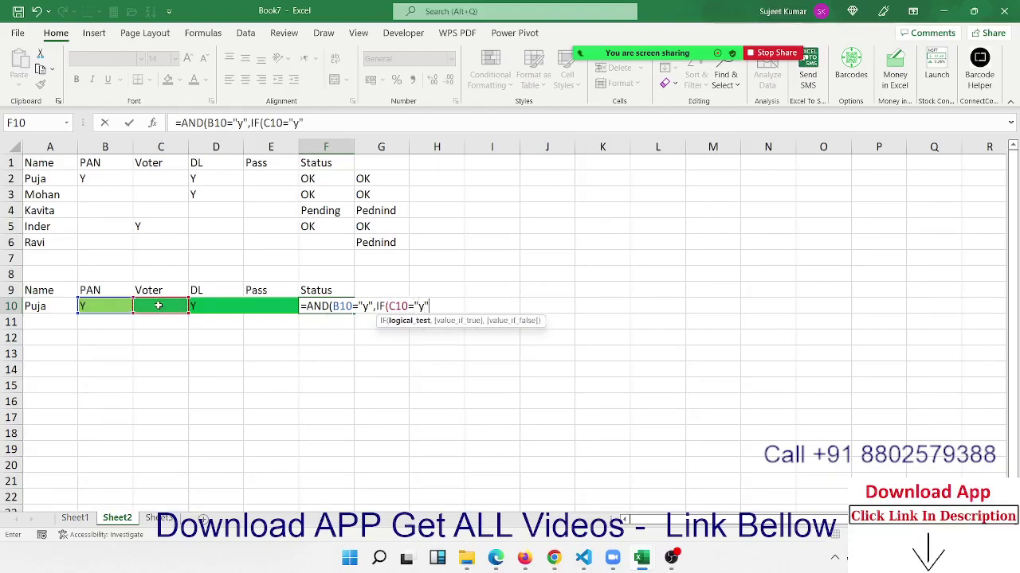
pyautogui.write(',')
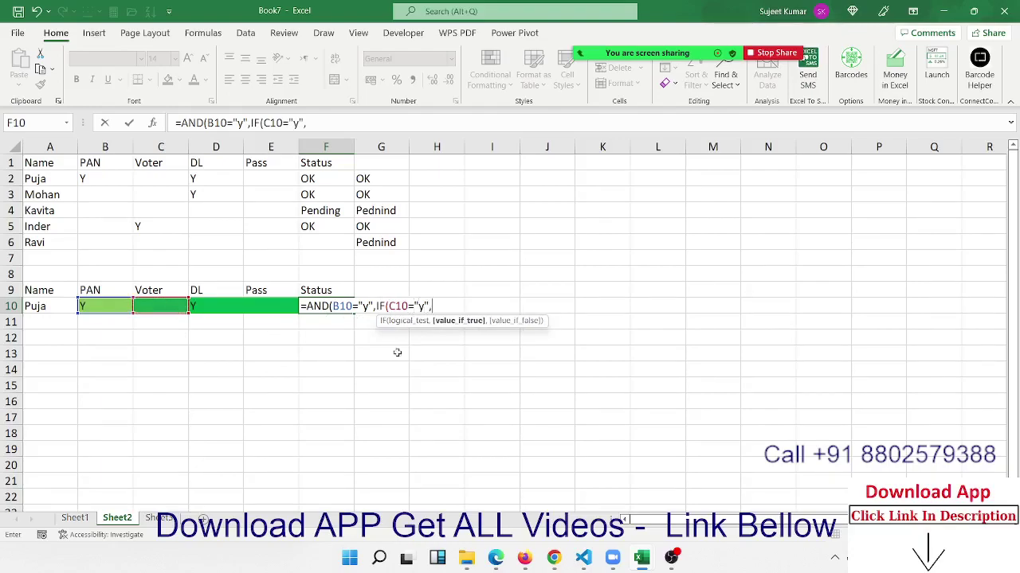
pyautogui.write('IF(')
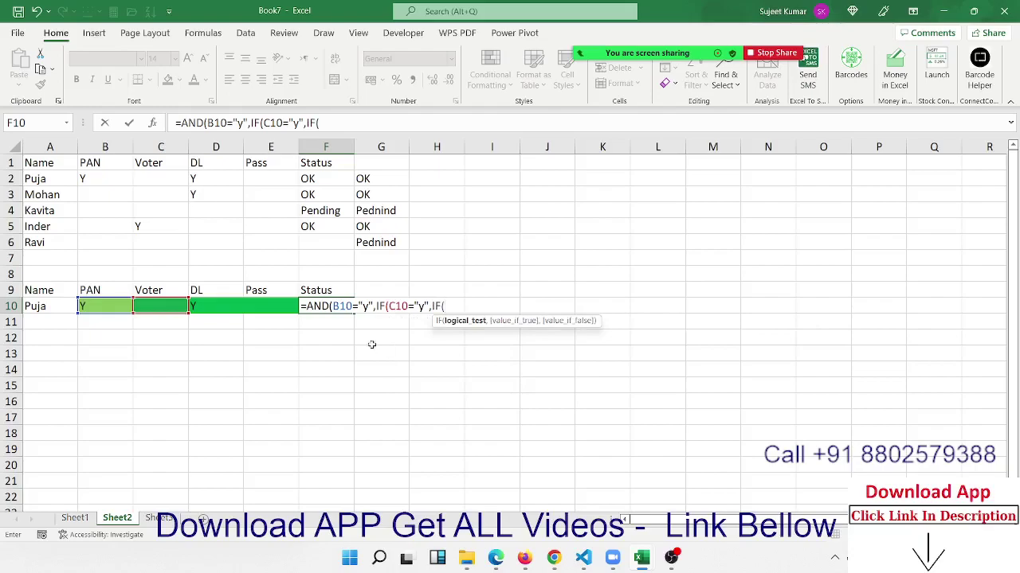
pyautogui.click(214, 307)
pyautogui.write('="')
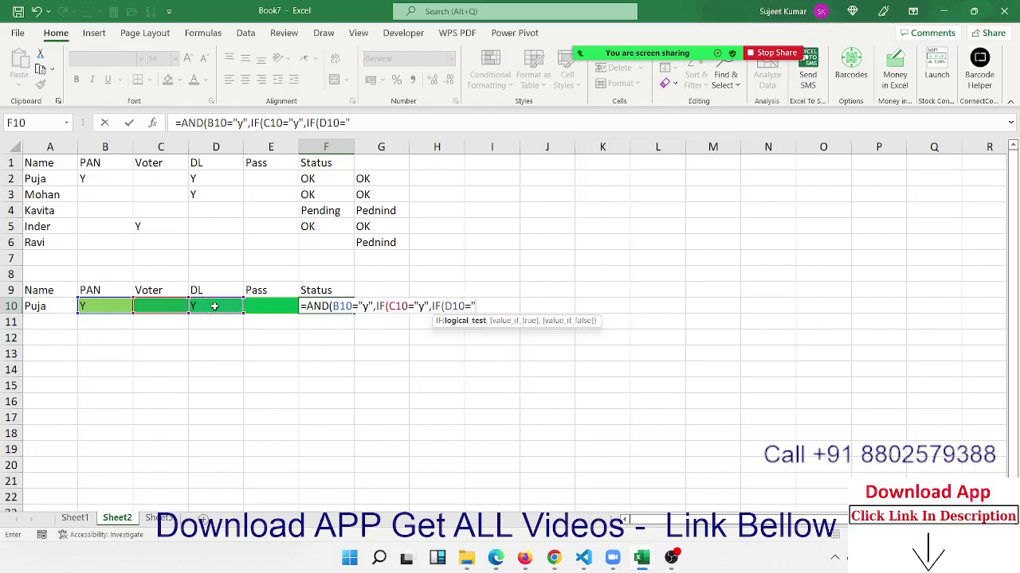
pyautogui.write('y",')
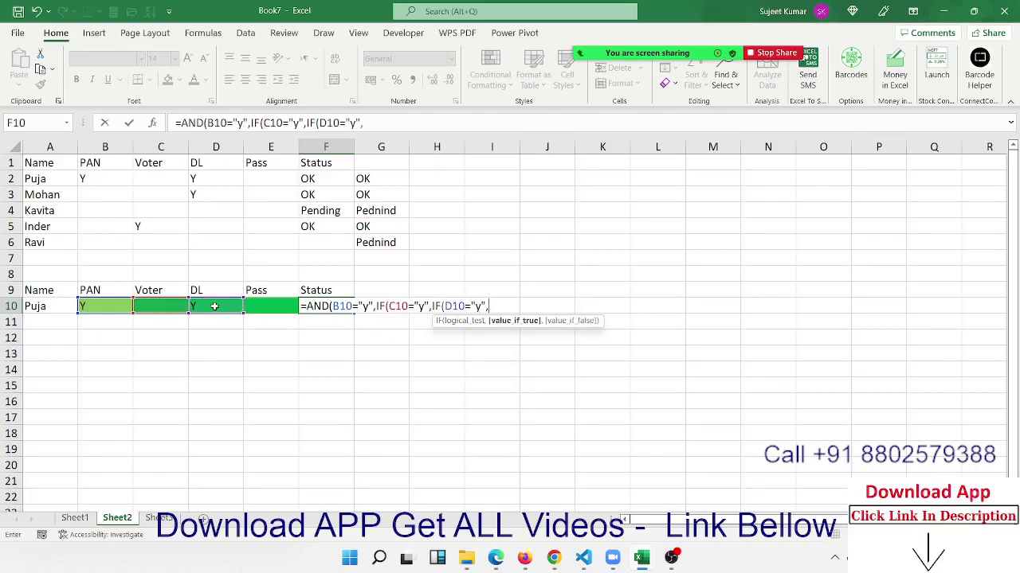
pyautogui.write('IF(')
pyautogui.click(271, 307)
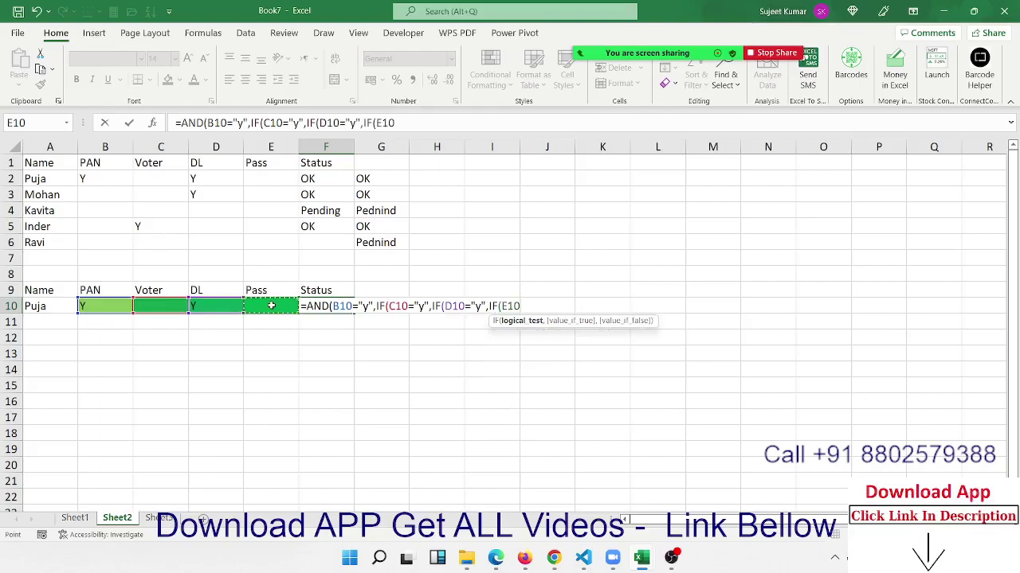
pyautogui.write('="y"')
pyautogui.write(',')
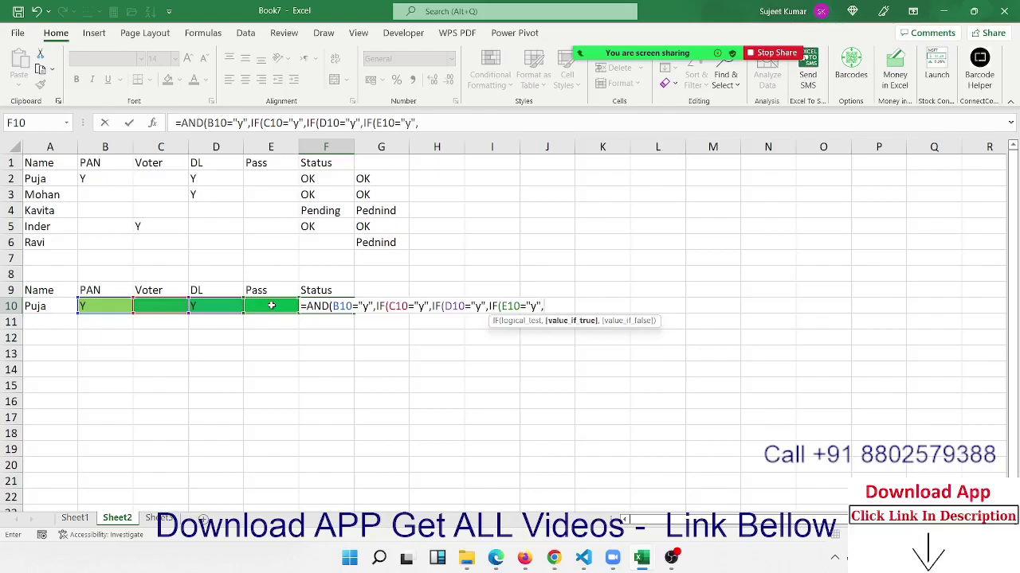
pyautogui.write('"OK')
pyautogui.write('"')
# Step: Replace the nested IFs with OR(C10="y",D10="y",E10="y") and commit the formula
pyautogui.press('BackSpace')
pyautogui.press('BackSpace')
pyautogui.press('BackSpace')
pyautogui.press('BackSpace')
pyautogui.press('BackSpace')
pyautogui.press('BackSpace')
pyautogui.press('BackSpace')
pyautogui.press('BackSpace')
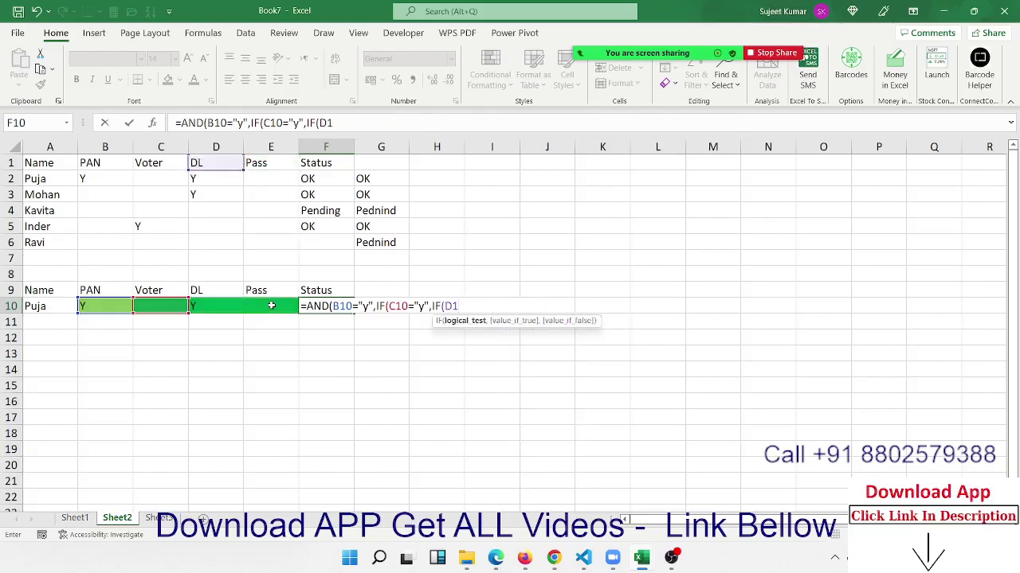
pyautogui.press('BackSpace')
pyautogui.press('BackSpace')
pyautogui.press('BackSpace')
pyautogui.press('BackSpace')
pyautogui.press('BackSpace')
pyautogui.press('BackSpace')
pyautogui.press('BackSpace')
pyautogui.press('BackSpace')
pyautogui.press('BackSpace')
pyautogui.press('BackSpace')
pyautogui.press('BackSpace')
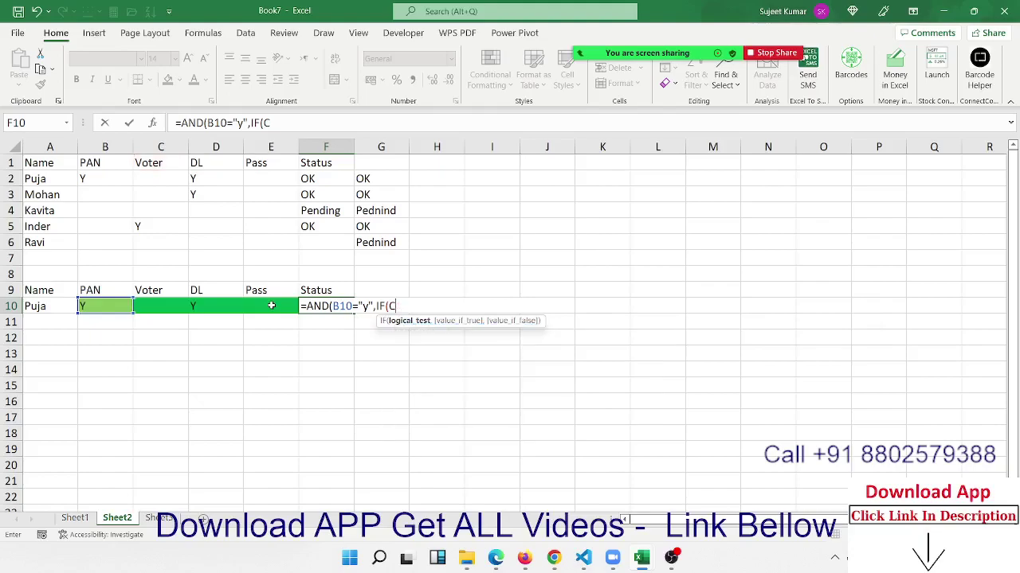
pyautogui.press('BackSpace')
pyautogui.press('BackSpace')
pyautogui.press('BackSpace')
pyautogui.press('BackSpace')
pyautogui.write('or')
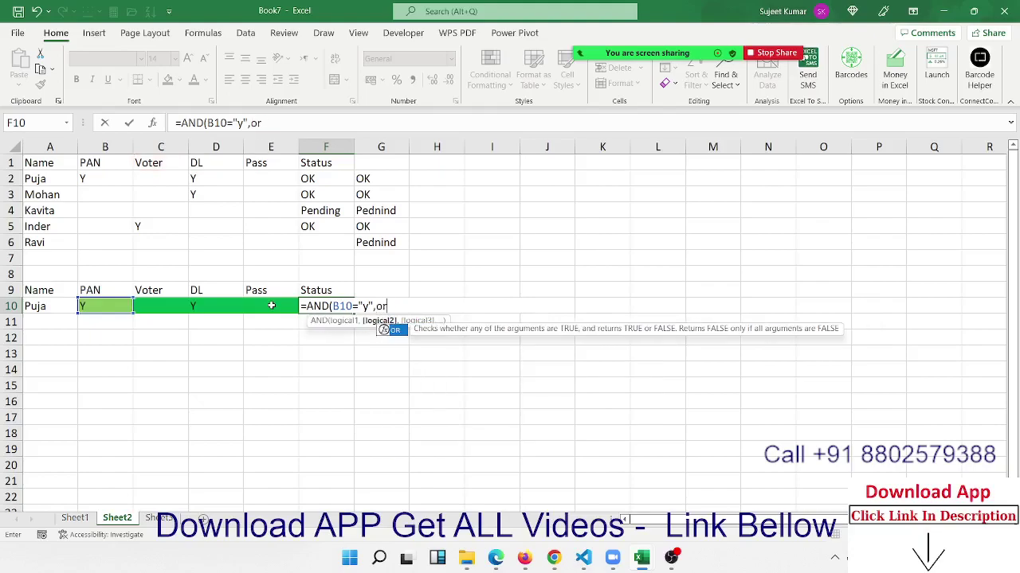
pyautogui.press('Tab')
pyautogui.click(157, 301)
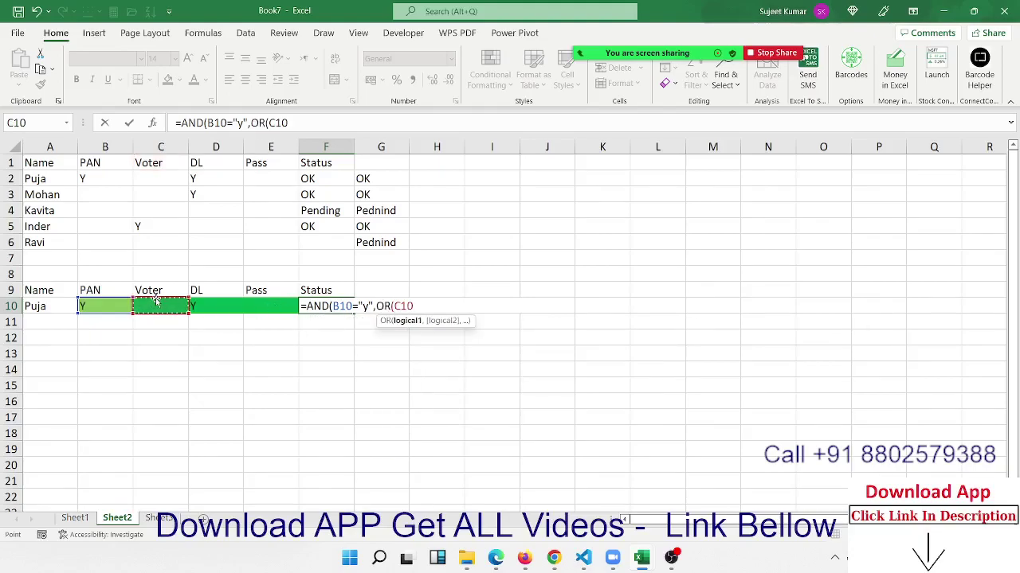
pyautogui.write('="')
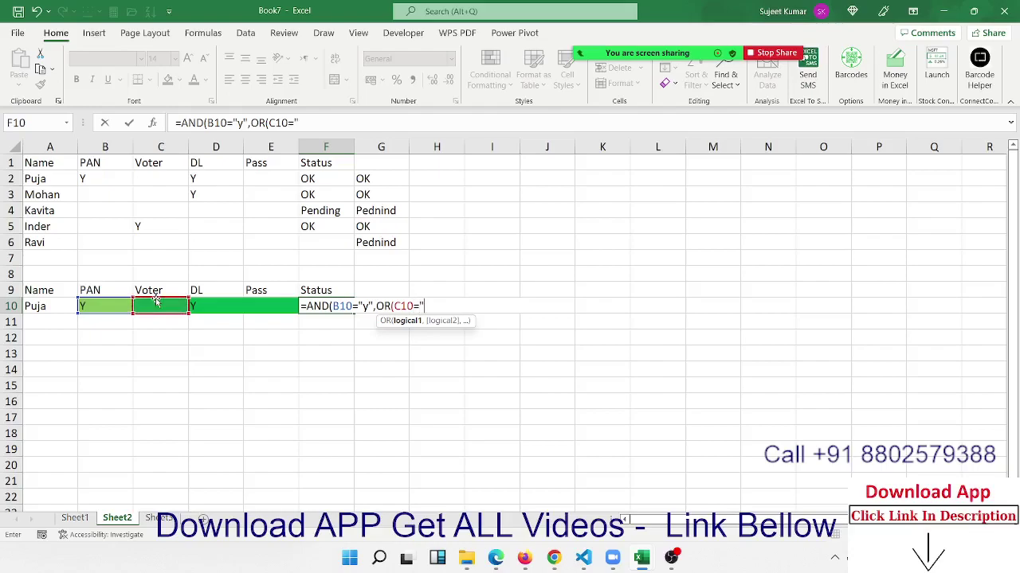
pyautogui.write('y",')
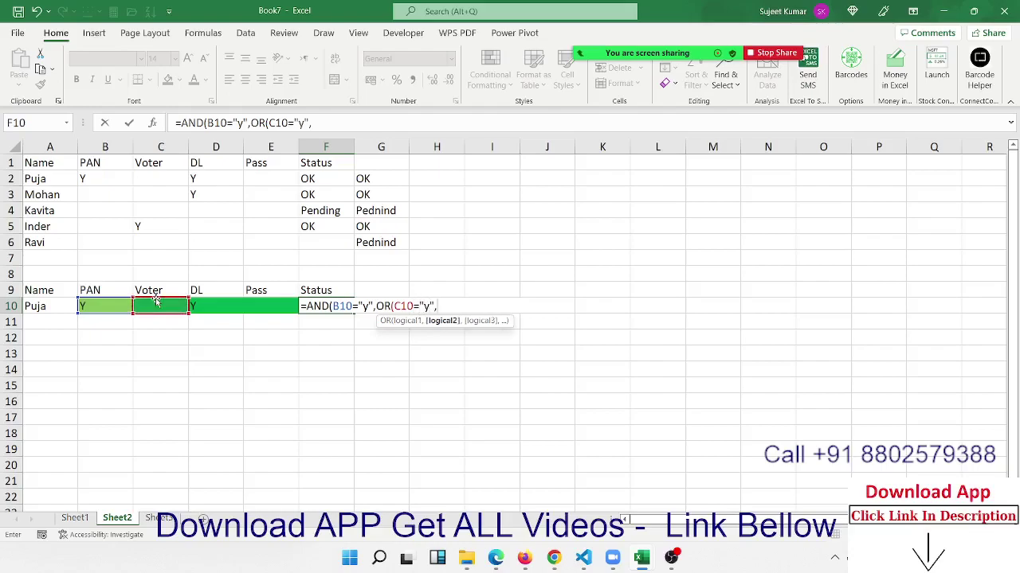
pyautogui.click(202, 303)
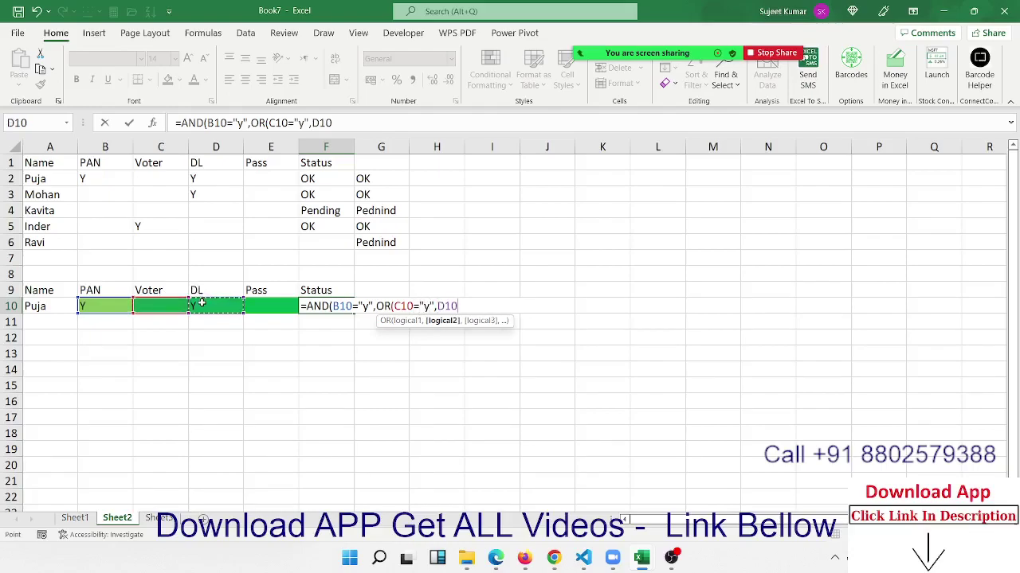
pyautogui.write('="y"')
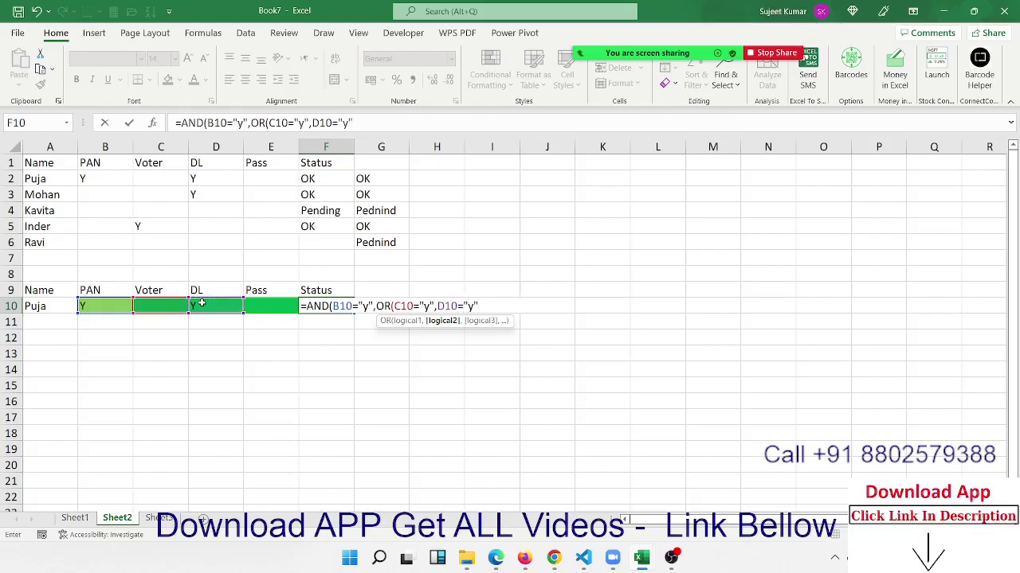
pyautogui.write(',')
pyautogui.click(258, 304)
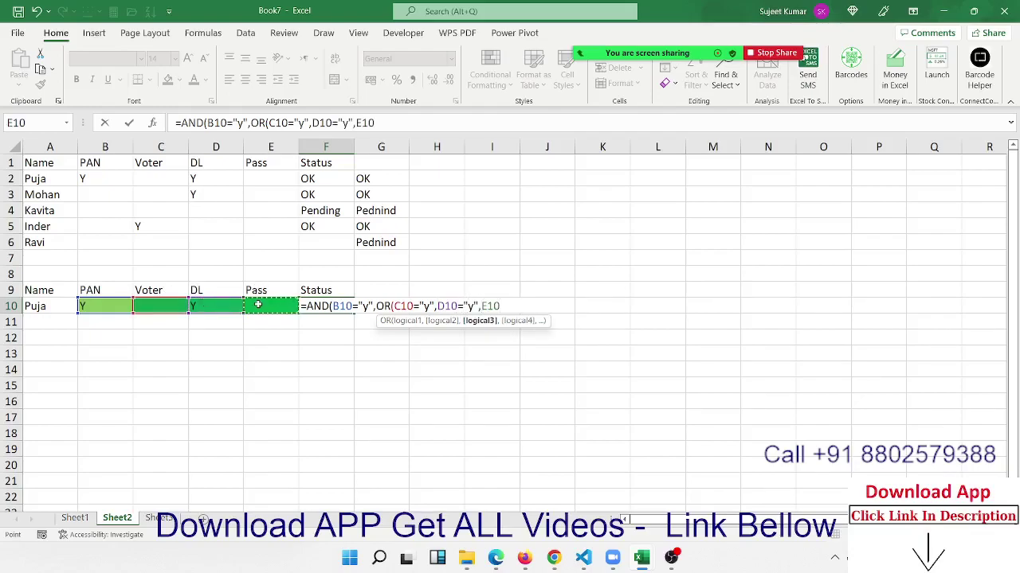
pyautogui.write('="y"')
pyautogui.write(')')
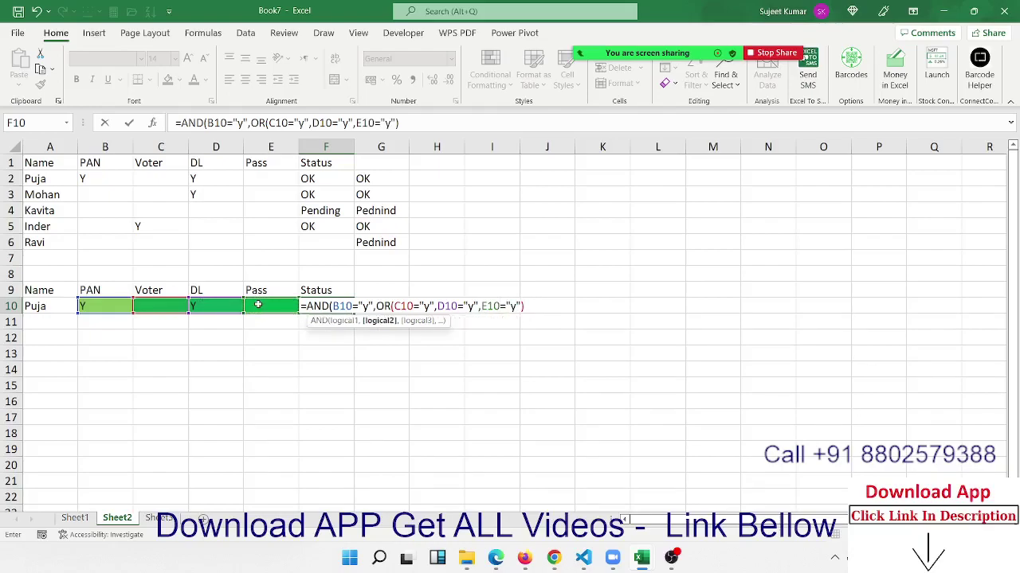
pyautogui.press('Return')
pyautogui.press('Return')
# Step: Re-commit F10's status formula, which shows TRUE
pyautogui.press('Up')
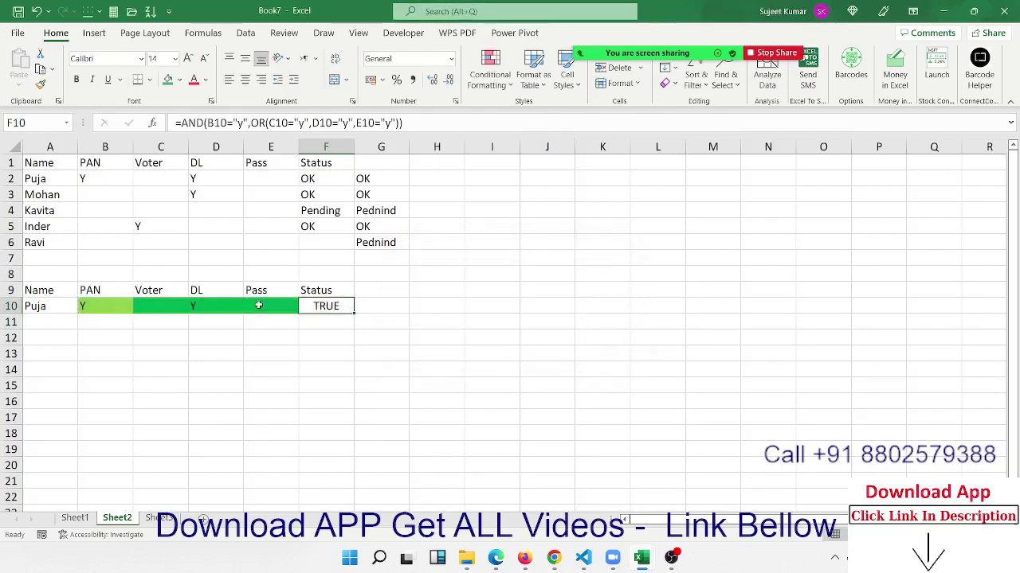
pyautogui.press('F2')
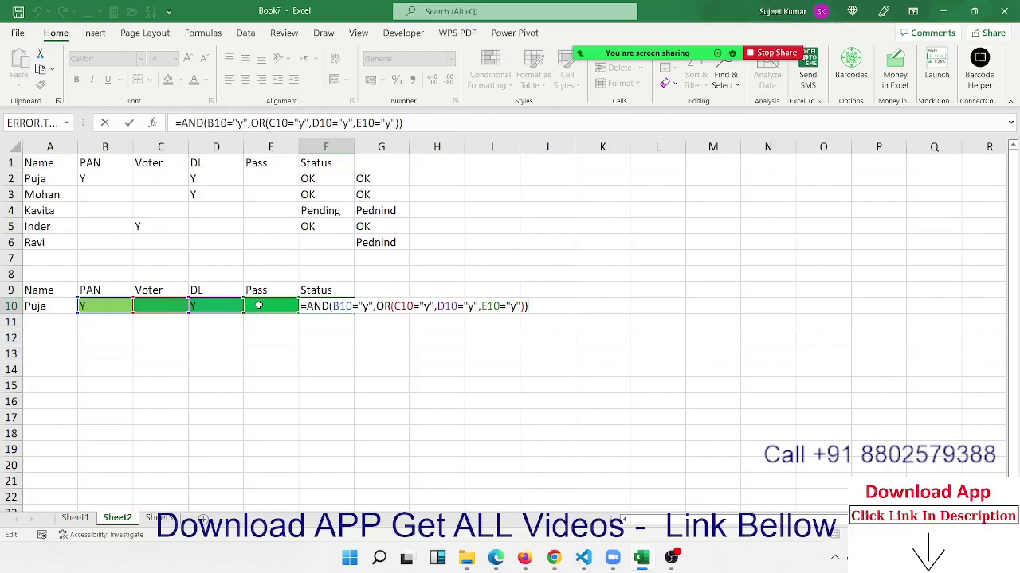
pyautogui.press('Return')
pyautogui.press('Up')
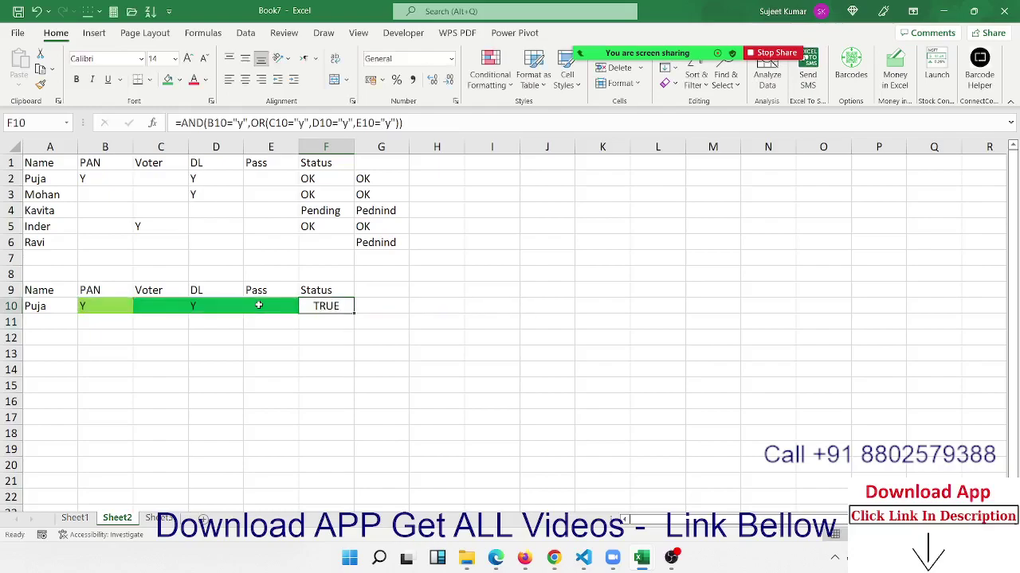
# Step: Clear D10, enter Y in Voter C10 and Pass E10, and delete the PAN entry in B10
pyautogui.press('Left')
pyautogui.press('Left')
pyautogui.press('Left')
pyautogui.press('Right')
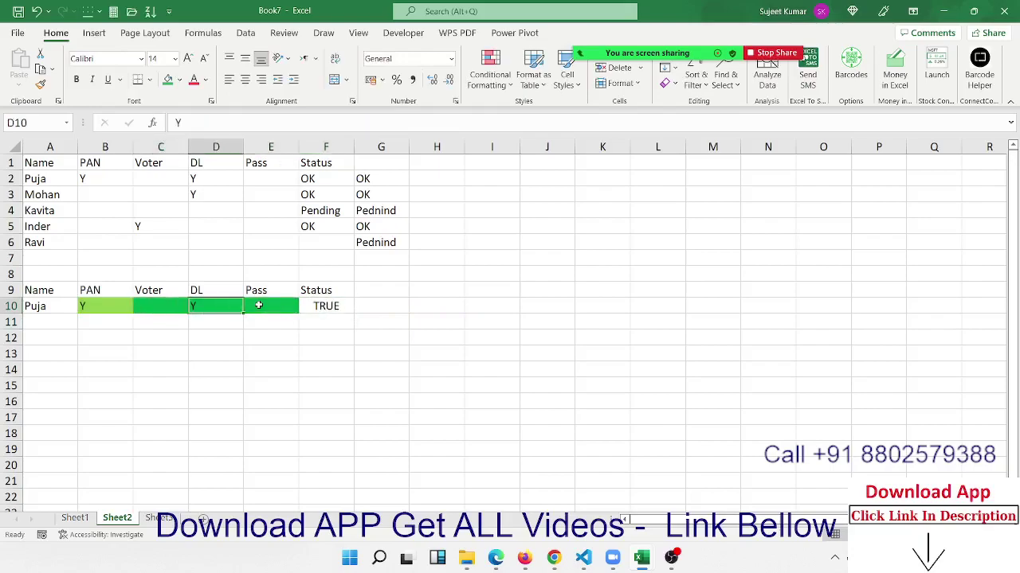
pyautogui.press('Delete')
pyautogui.press('Left')
pyautogui.press('Left')
pyautogui.press('Right')
pyautogui.write('Y')
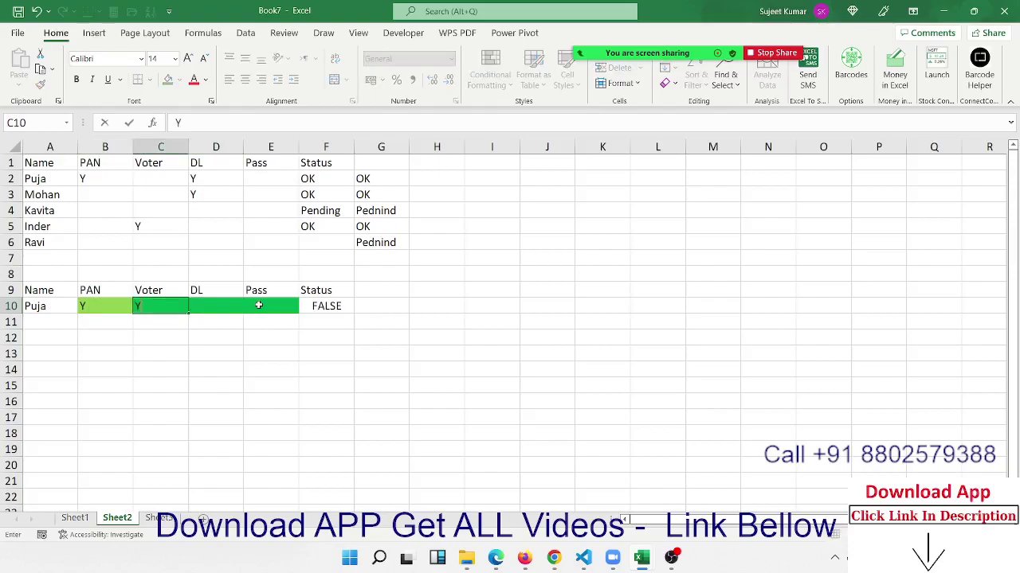
pyautogui.press('Right')
pyautogui.press('Right')
pyautogui.write('Y')
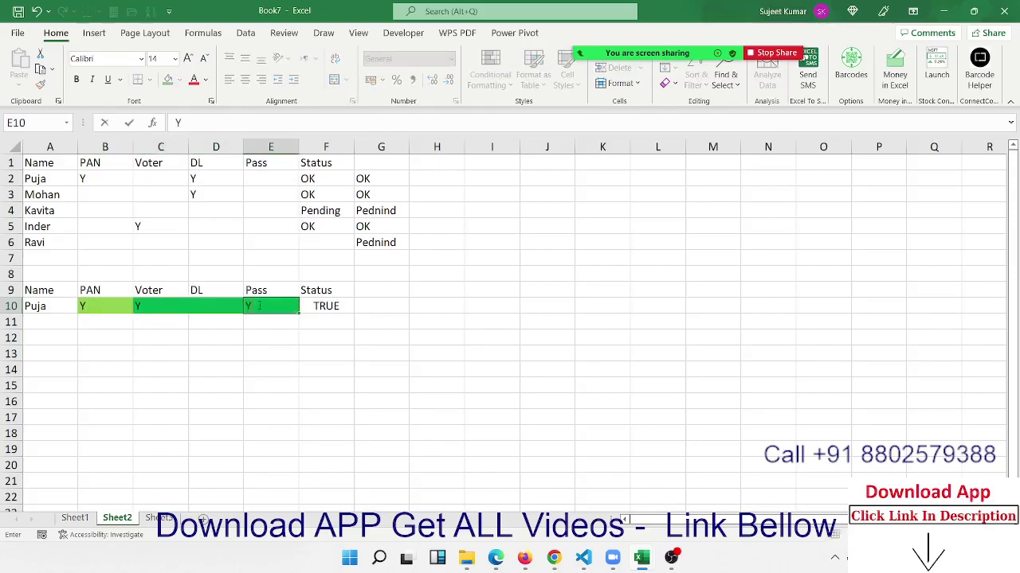
pyautogui.press('Left')
pyautogui.press('Left')
pyautogui.press('Left')
pyautogui.press('Delete')
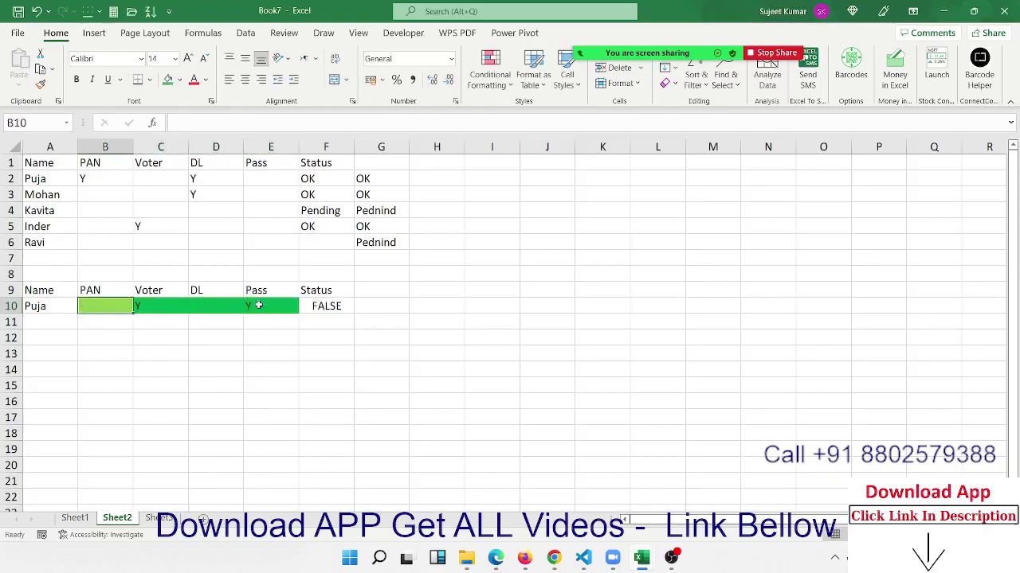
pyautogui.press('Right')
pyautogui.press('Right')
pyautogui.press('Right')
pyautogui.press('Right')
pyautogui.press('Left')
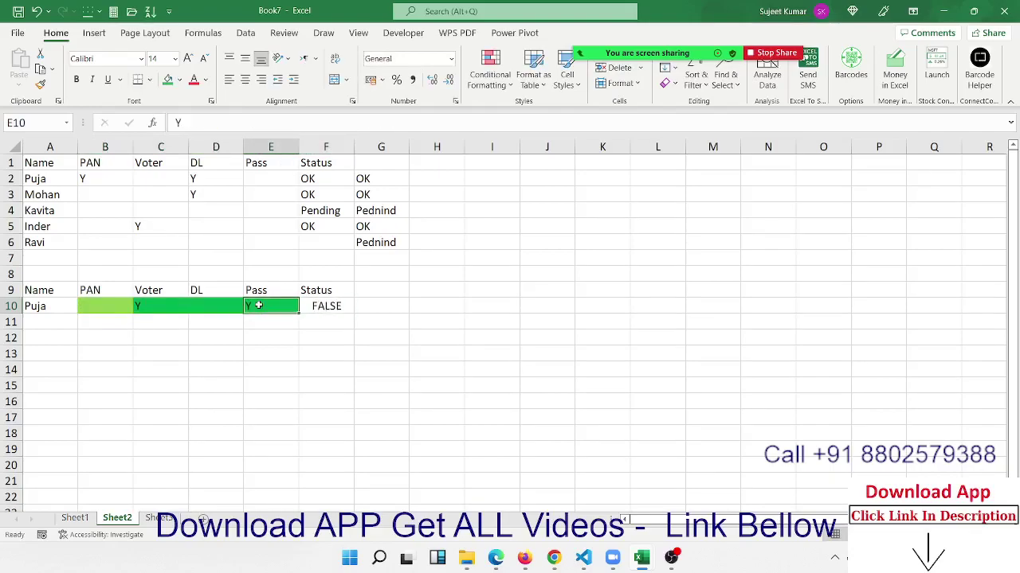
pyautogui.press('Right')
# Step: Re-commit F10's AND formula so it now returns FALSE
pyautogui.press('F2')
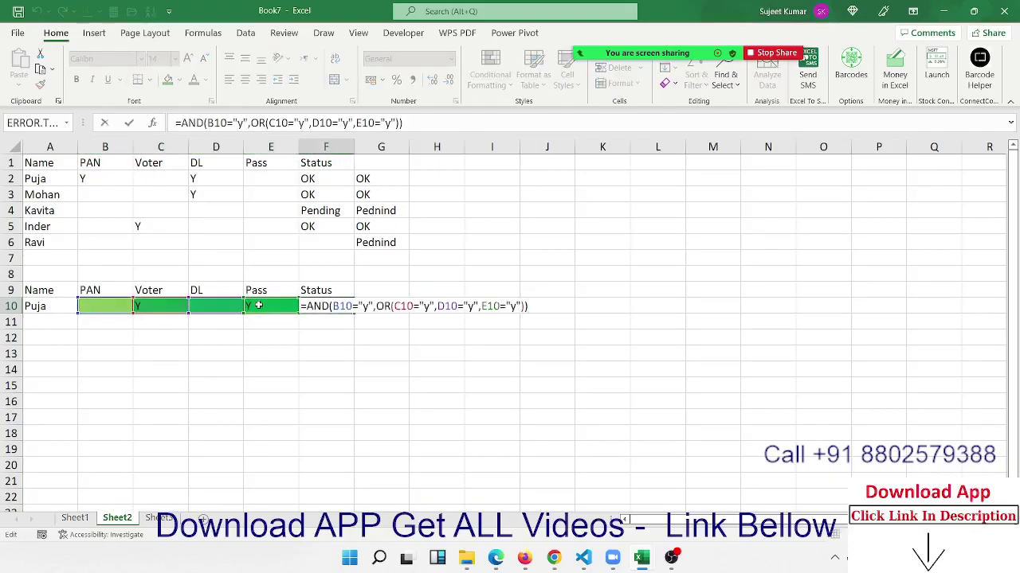
pyautogui.hotkey('ctrl', 'Return')
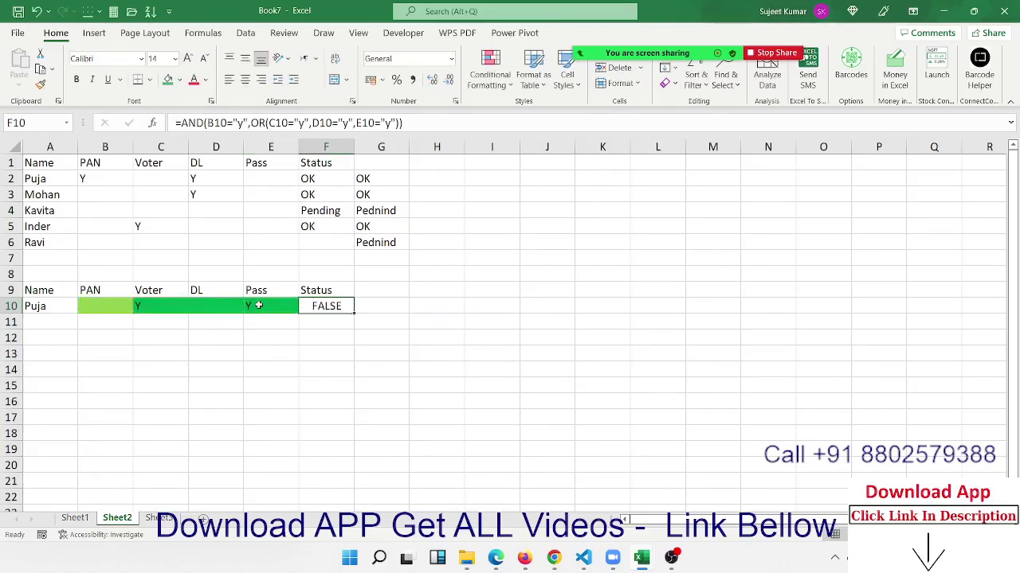
pyautogui.press('Right')
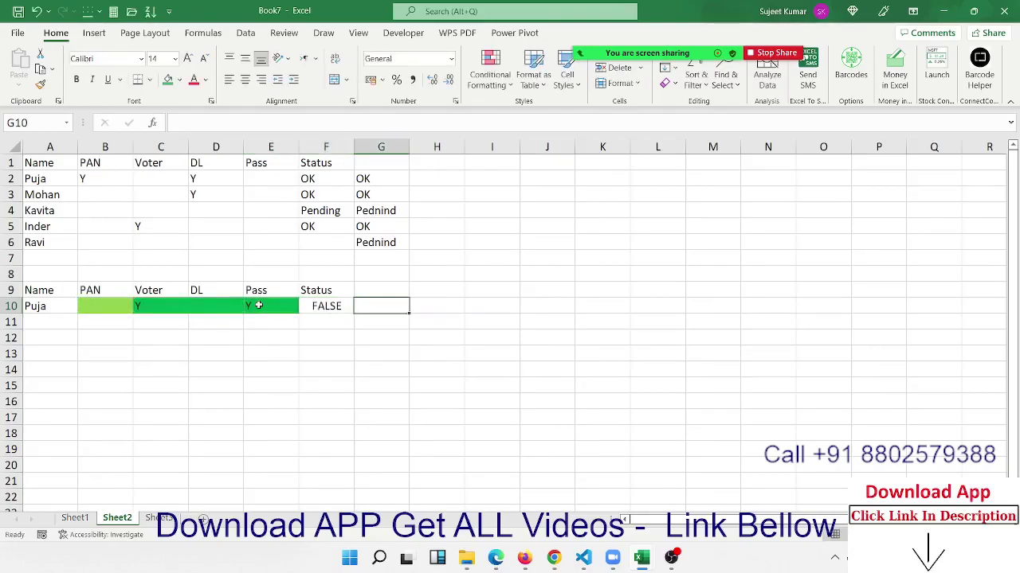
# Step: Enter a nested IF in G10 checking B10–E10 for "y", returning "OK" or "Pending"
pyautogui.write('=if')
pyautogui.press('Tab')
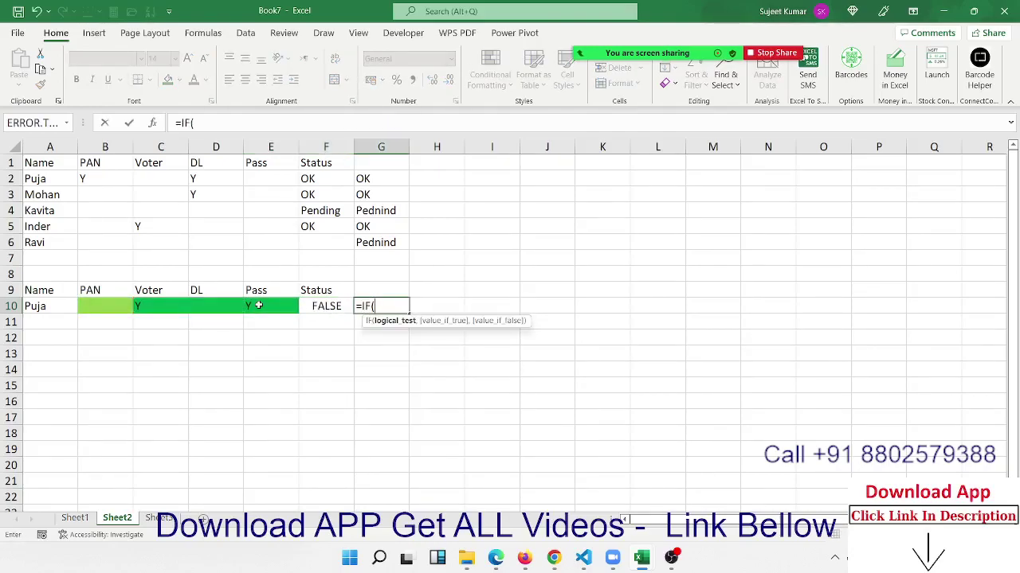
pyautogui.press('Left')
pyautogui.press('Left')
pyautogui.press('Left')
pyautogui.press('Left')
pyautogui.press('Left')
pyautogui.write('=')
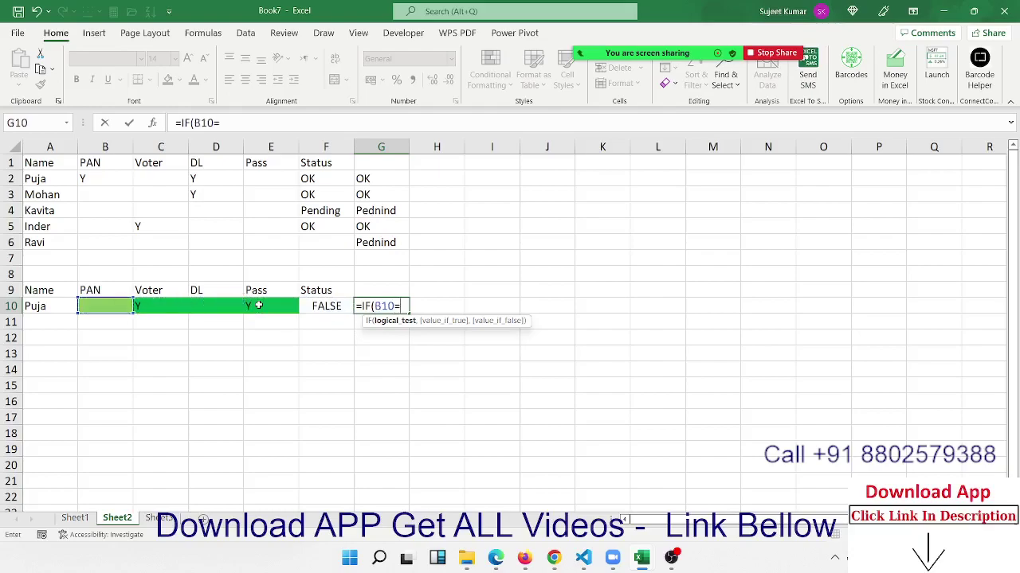
pyautogui.write('"y')
pyautogui.write('",')
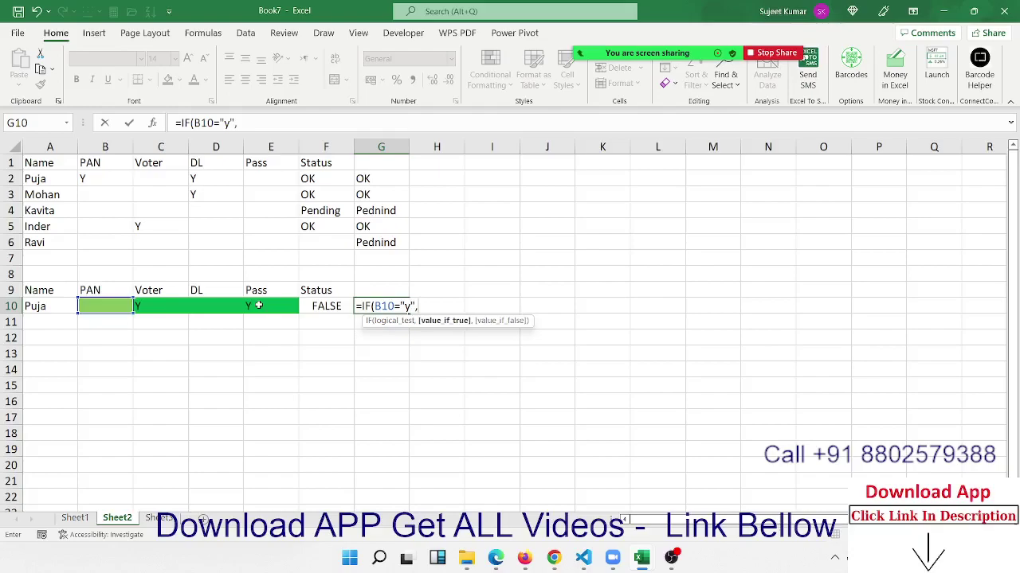
pyautogui.write('IF(')
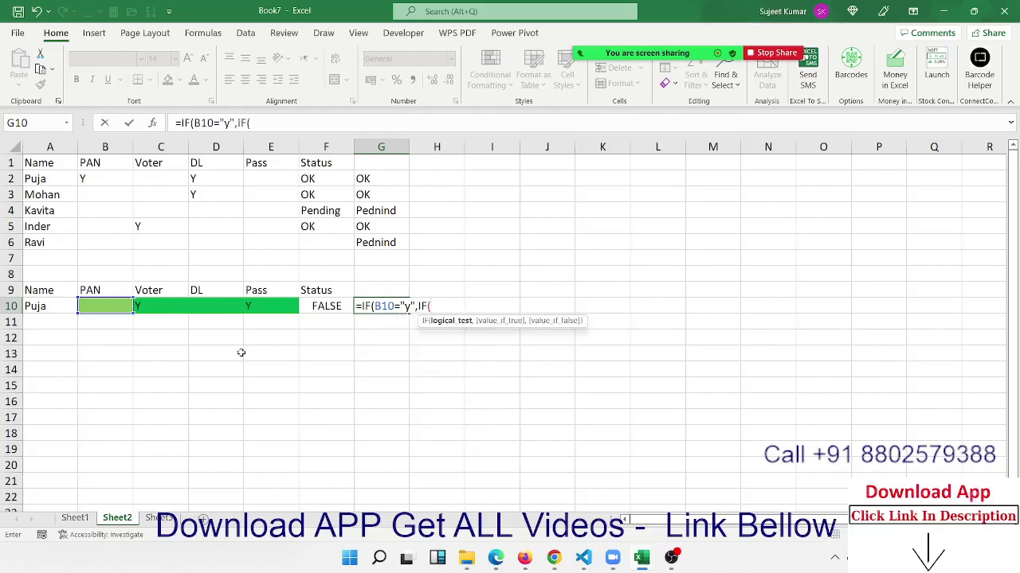
pyautogui.click(163, 305)
pyautogui.write('="')
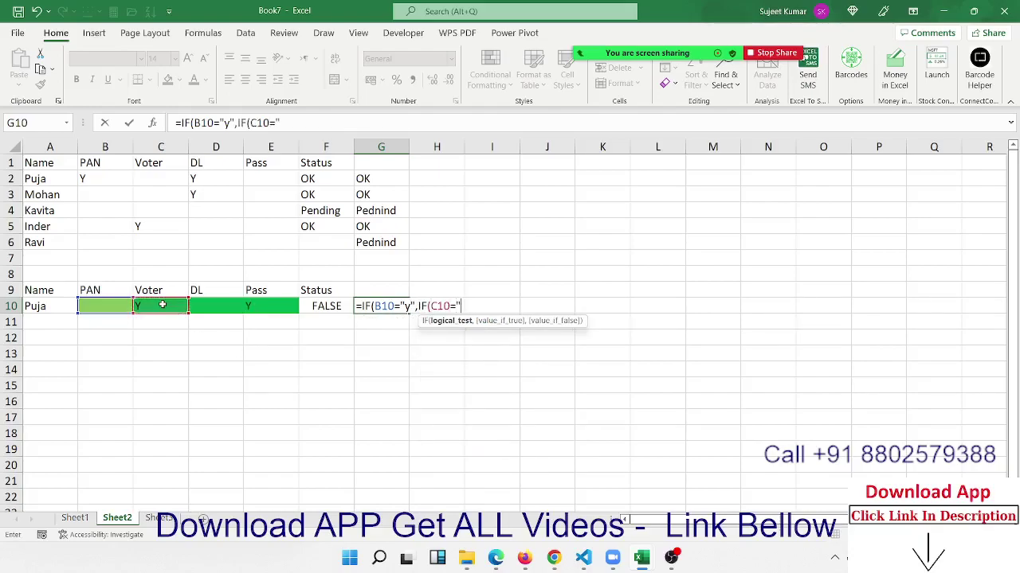
pyautogui.write('y"')
pyautogui.write(',')
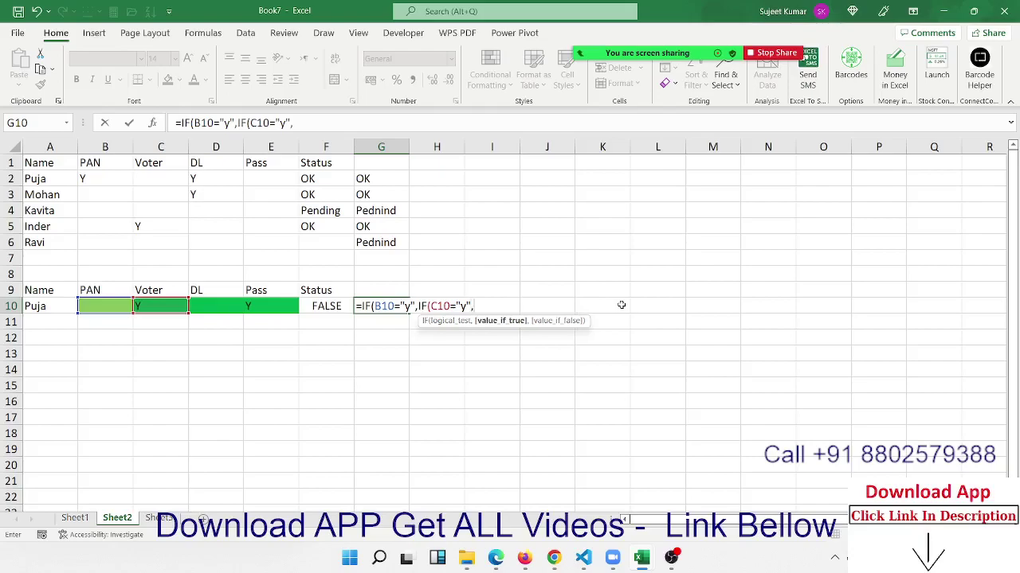
pyautogui.write('"OK:')
pyautogui.write('"OK",')
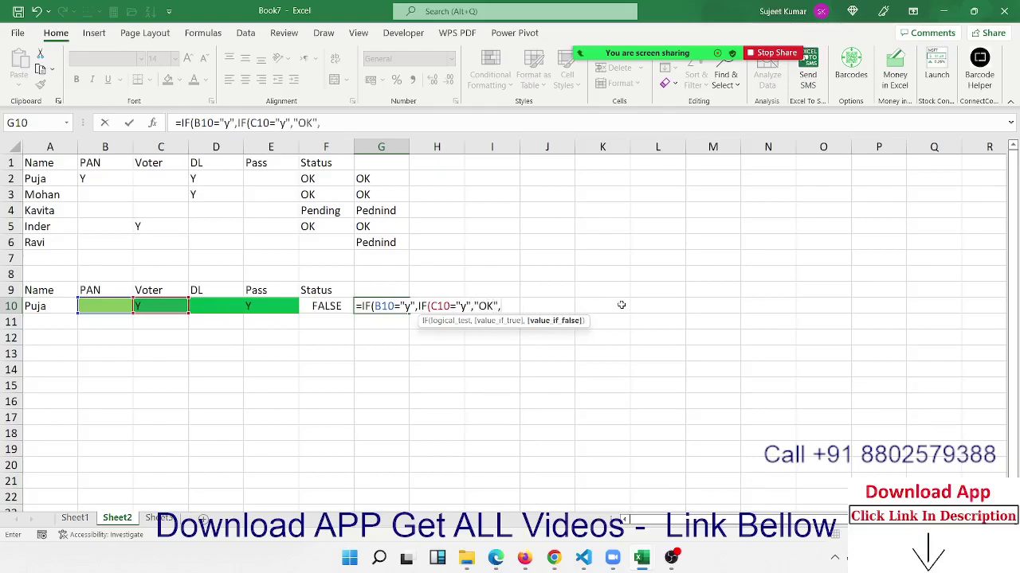
pyautogui.write('IF(')
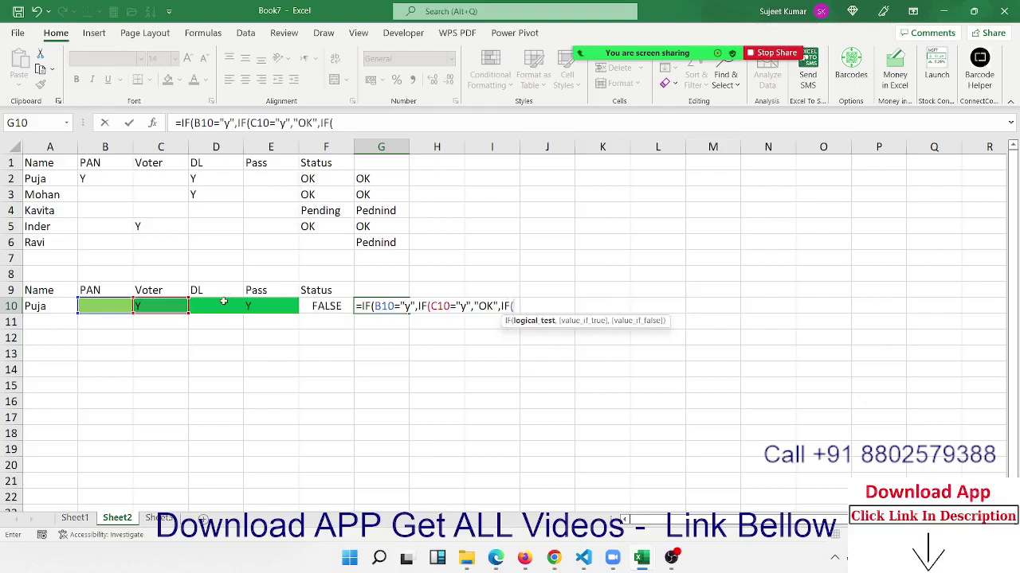
pyautogui.click(223, 301)
pyautogui.write('="')
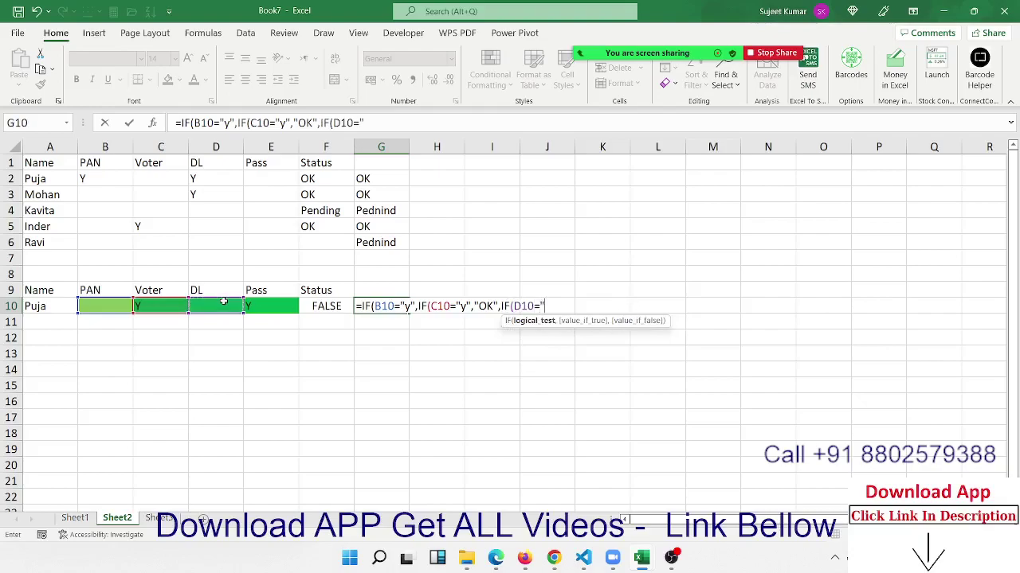
pyautogui.write('y",')
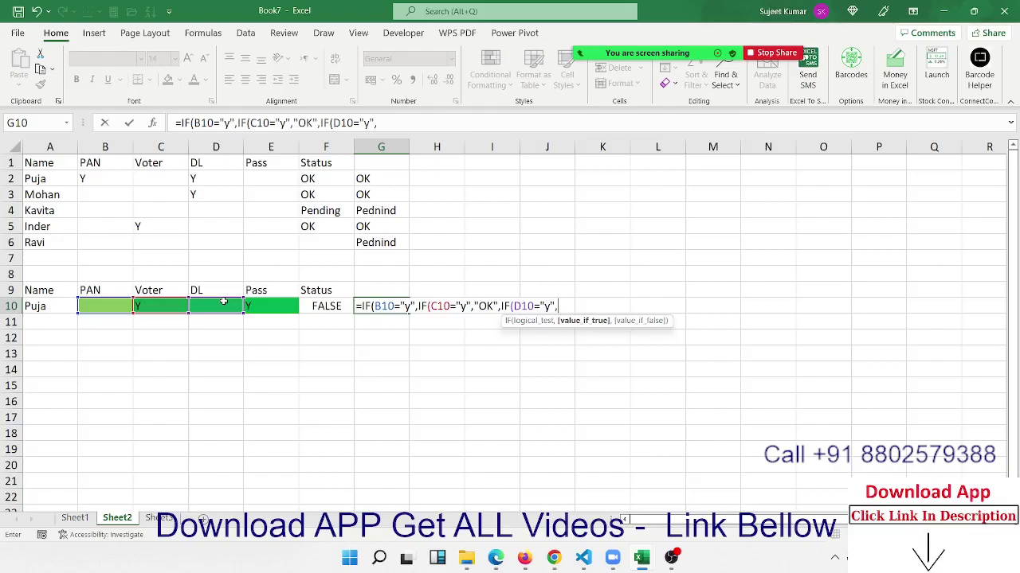
pyautogui.write('"OK"')
pyautogui.write(',I')
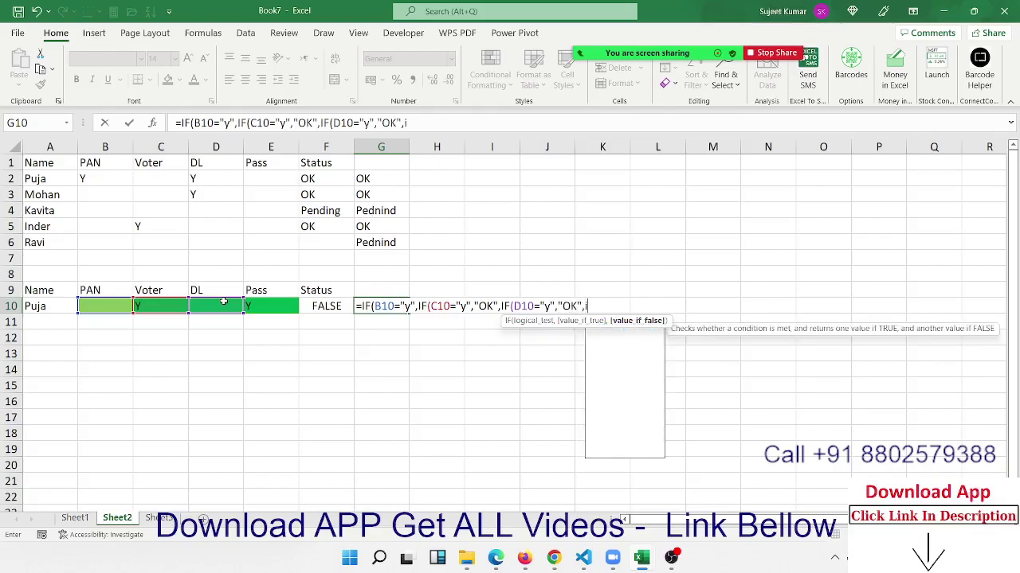
pyautogui.write('F(')
pyautogui.click(270, 303)
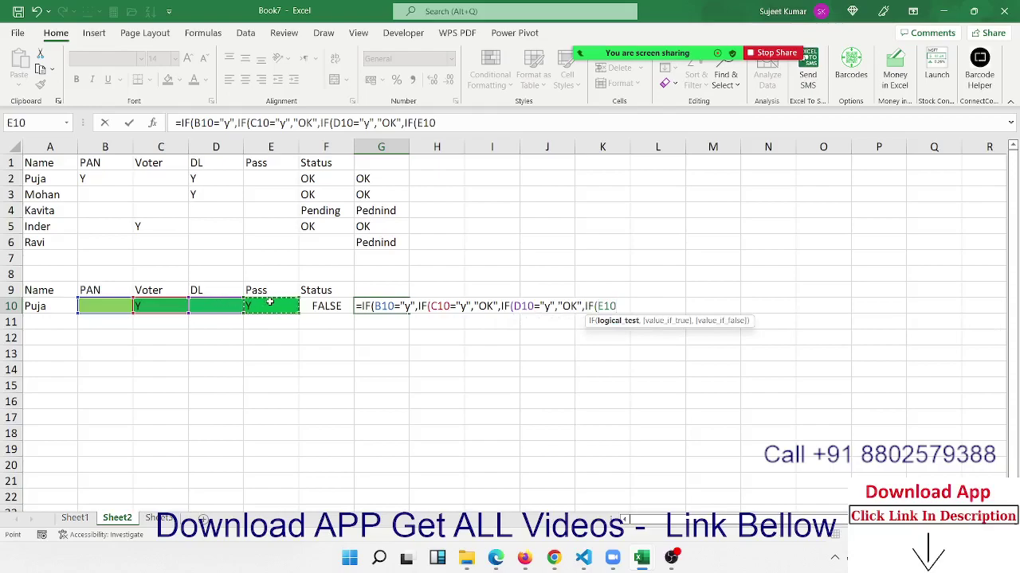
pyautogui.write('="y"')
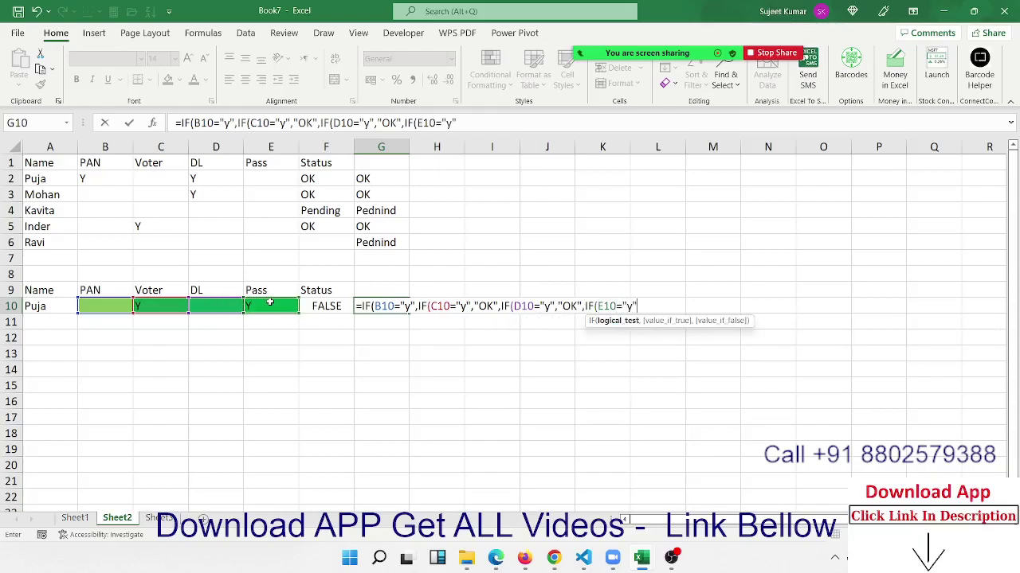
pyautogui.write(',"O')
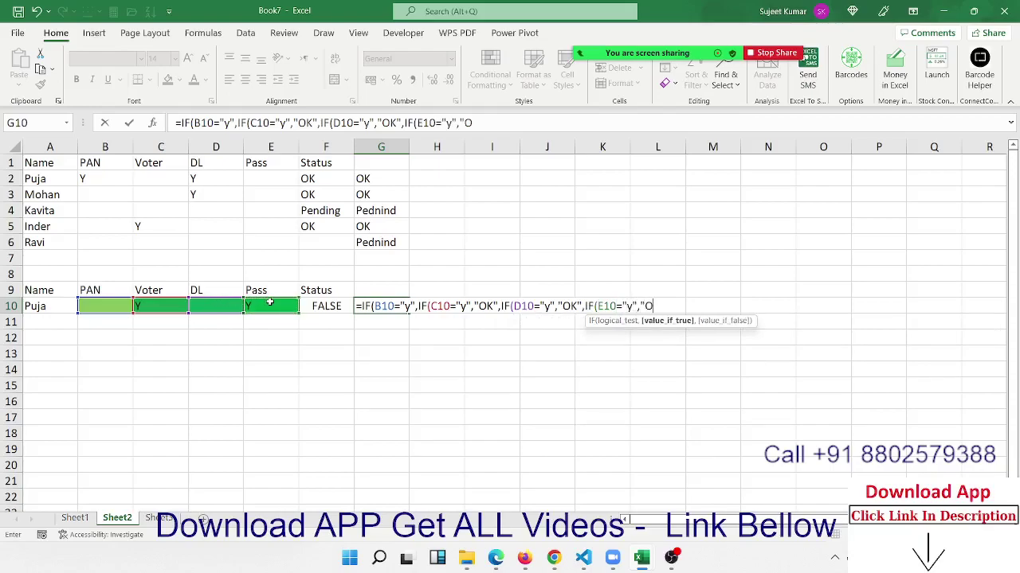
pyautogui.write('K",')
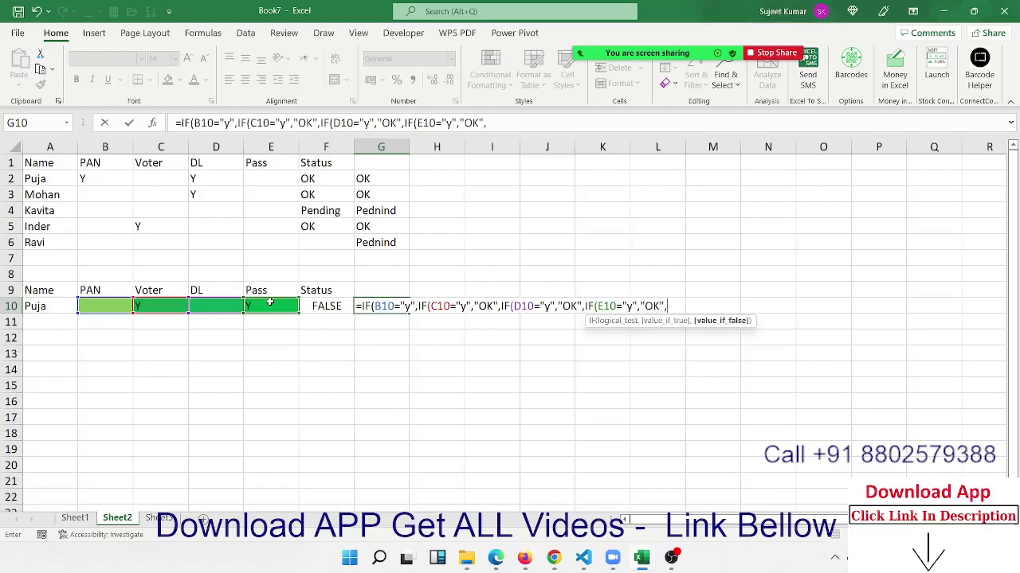
pyautogui.write('"Ped')
pyautogui.press('BackSpace')
pyautogui.write('nding')
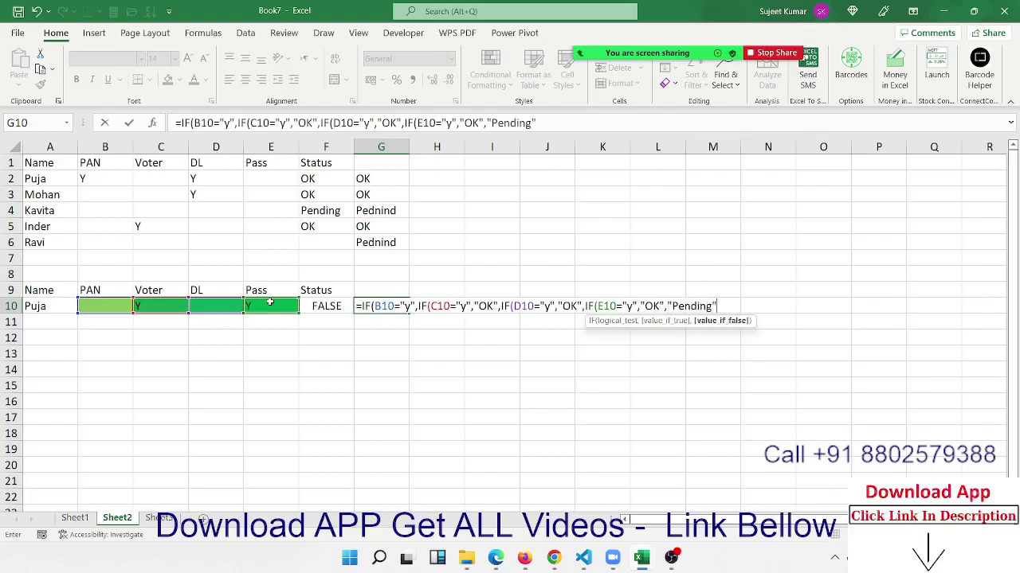
pyautogui.press('Return')
pyautogui.press('Return')
pyautogui.press('Up')
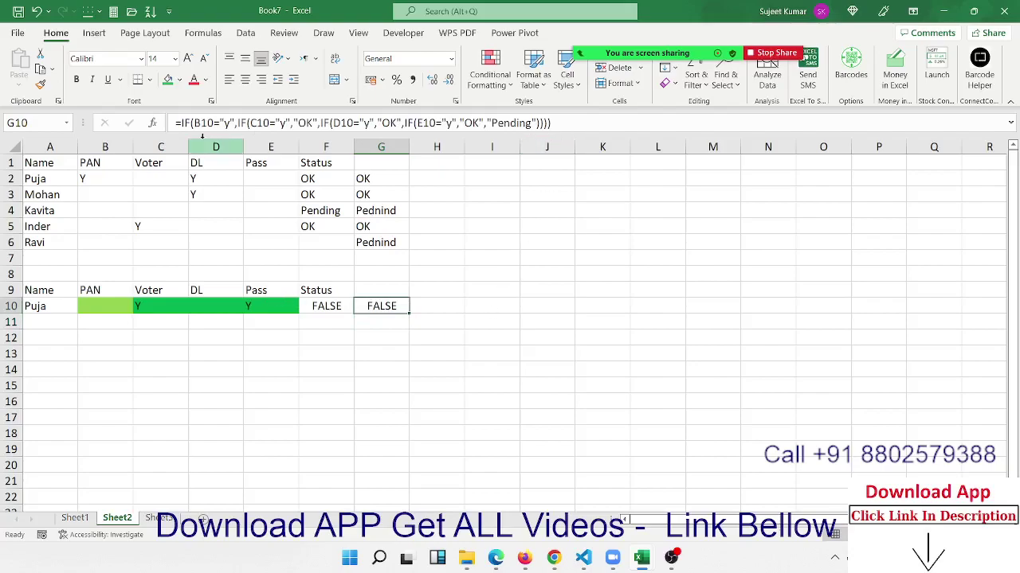
# Step: Add three extra ,"Pending" arguments to G10's formula, which triggers a too-many-arguments warning
pyautogui.click(543, 124)
pyautogui.press('Left')
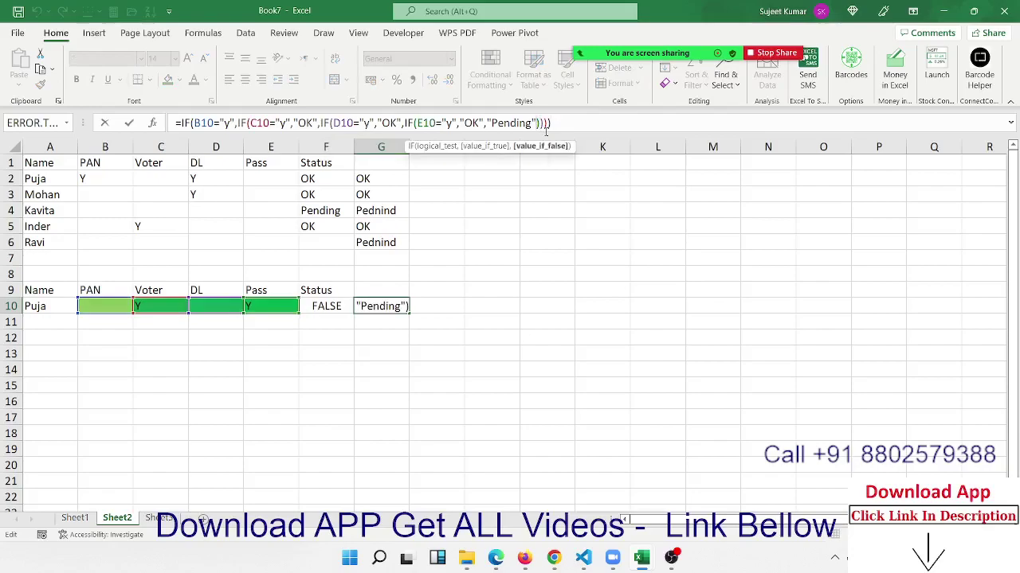
pyautogui.press('Right')
pyautogui.press('Right')
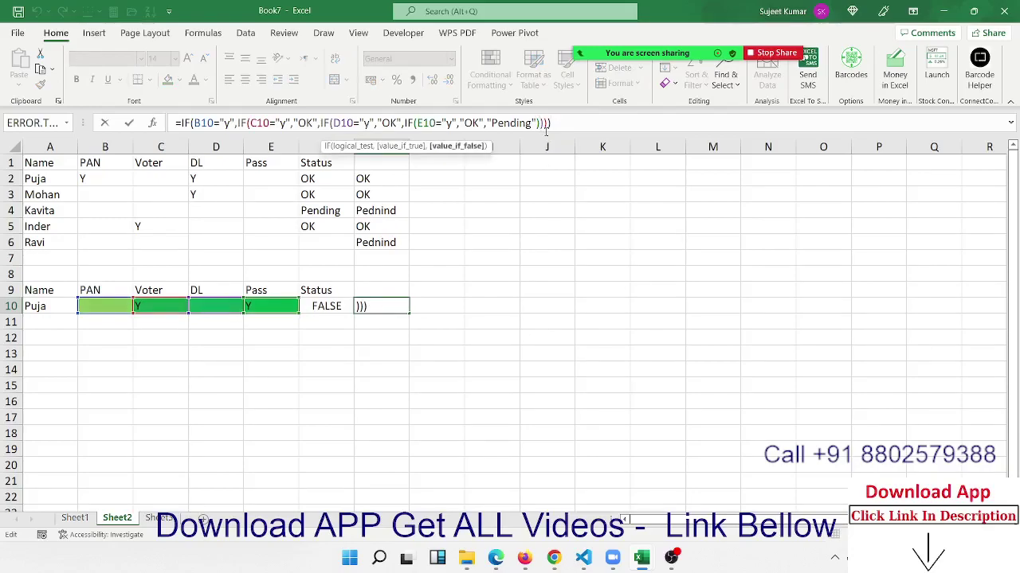
pyautogui.write(',"')
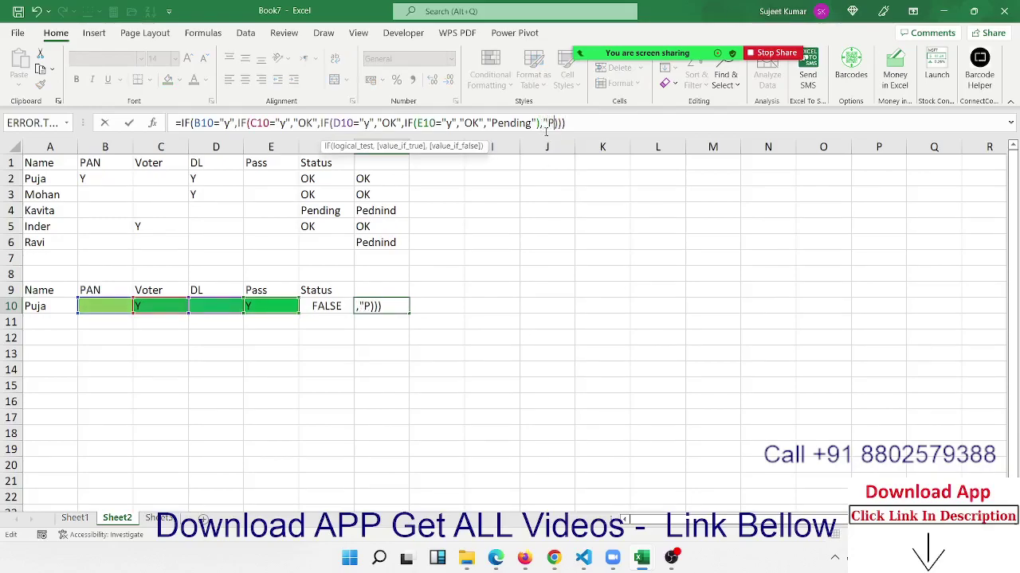
pyautogui.write('Pend')
pyautogui.write('ing"')
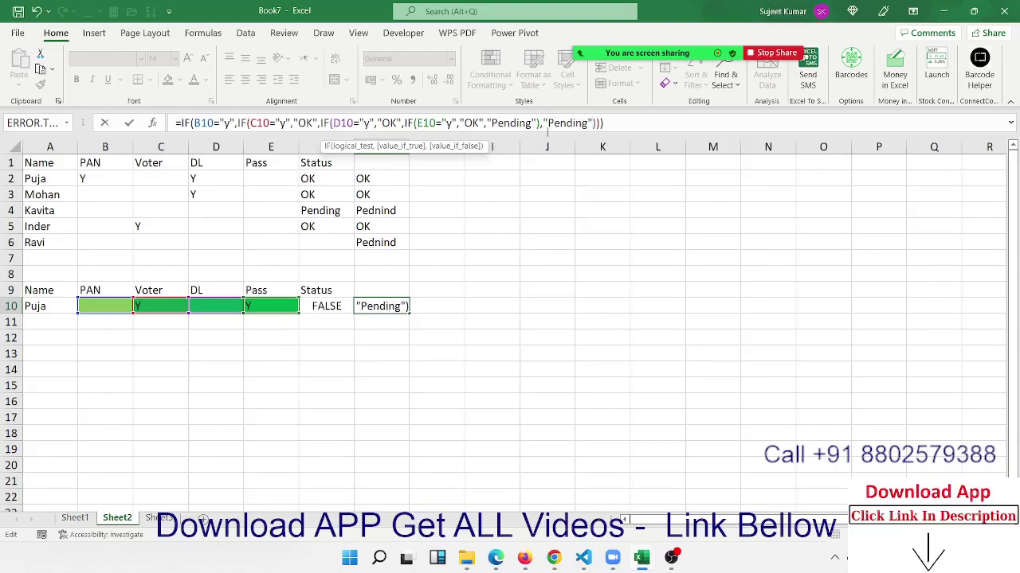
pyautogui.press('Right')
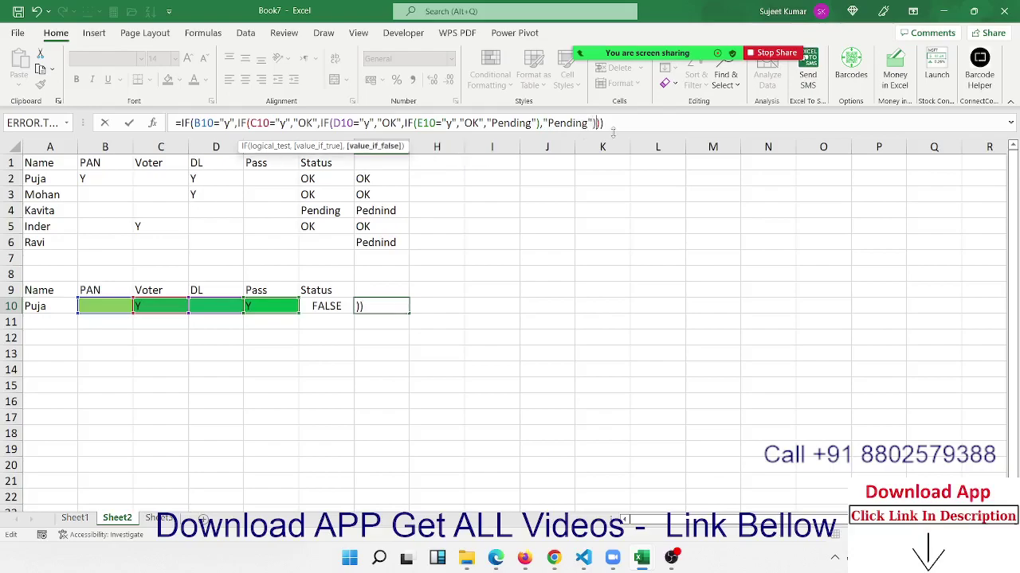
pyautogui.write(',"Pe')
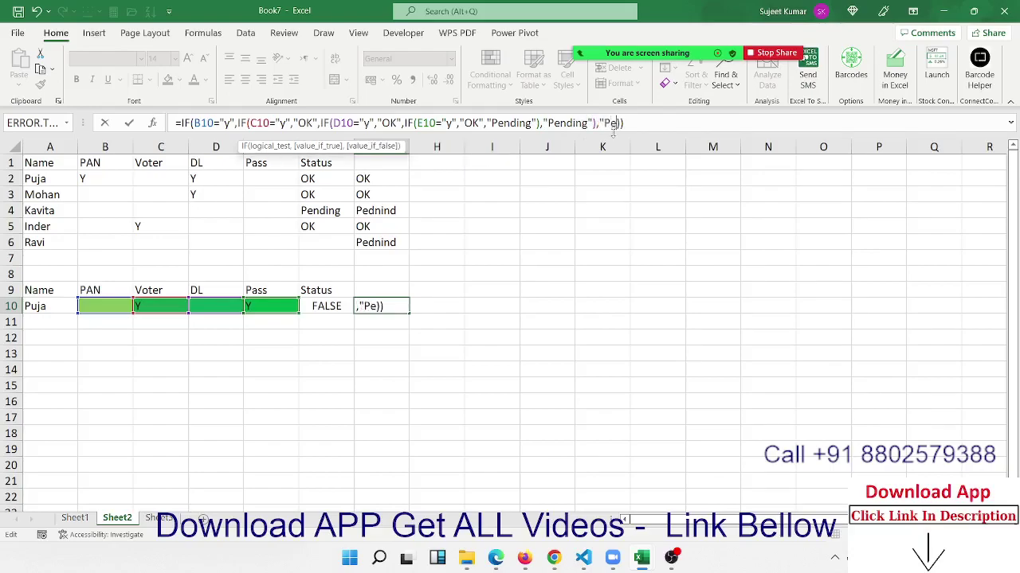
pyautogui.write('nding')
pyautogui.write('"')
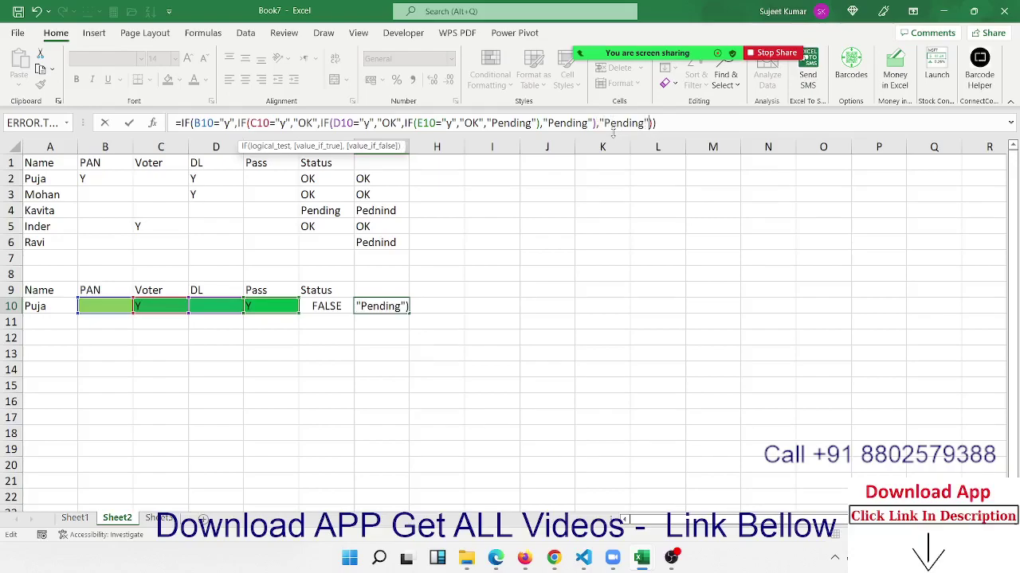
pyautogui.press('Right')
pyautogui.write(',')
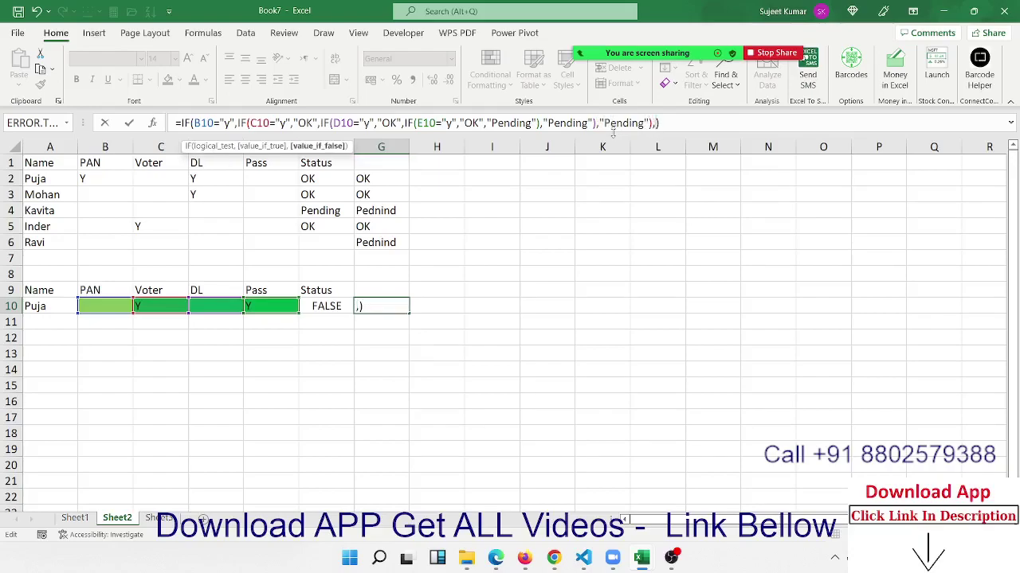
pyautogui.write('"Pen')
pyautogui.write('ding"')
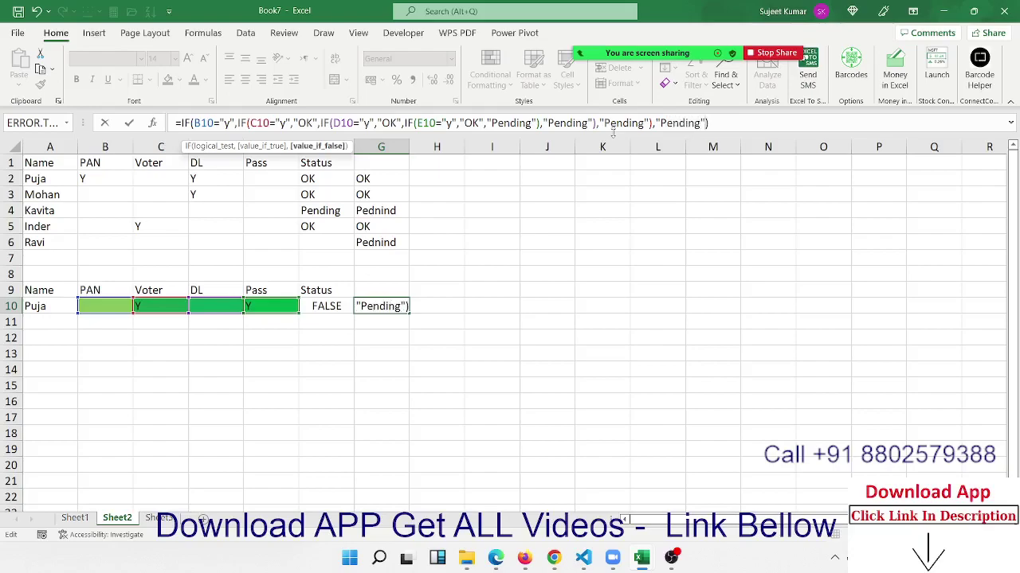
pyautogui.press('Return')
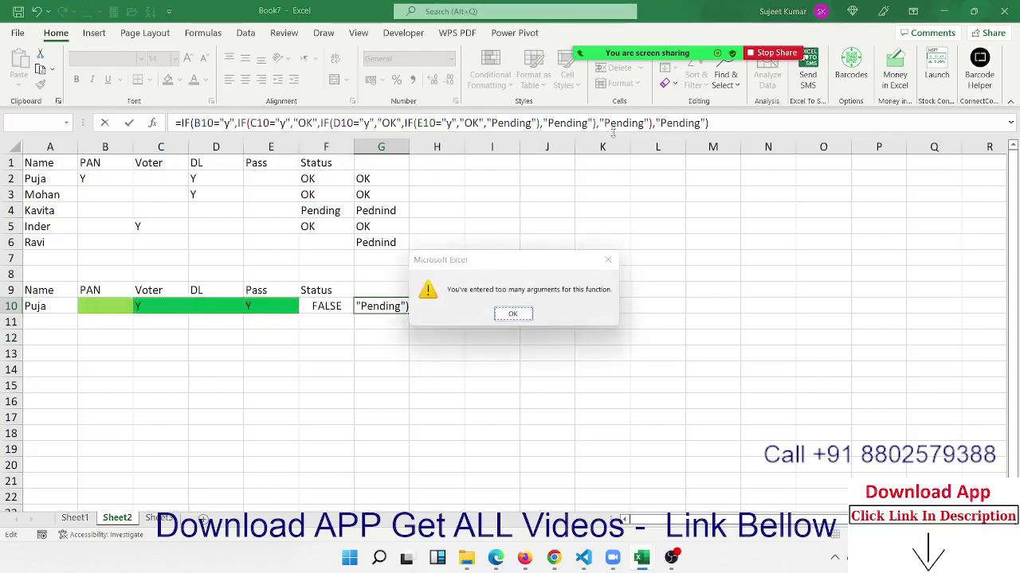
pyautogui.press('Return')
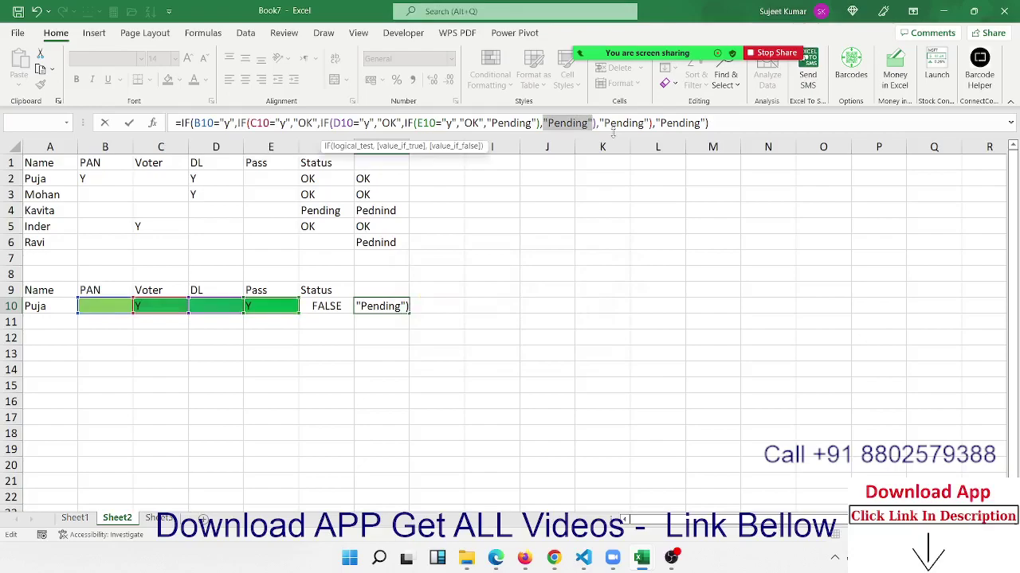
pyautogui.press('Left')
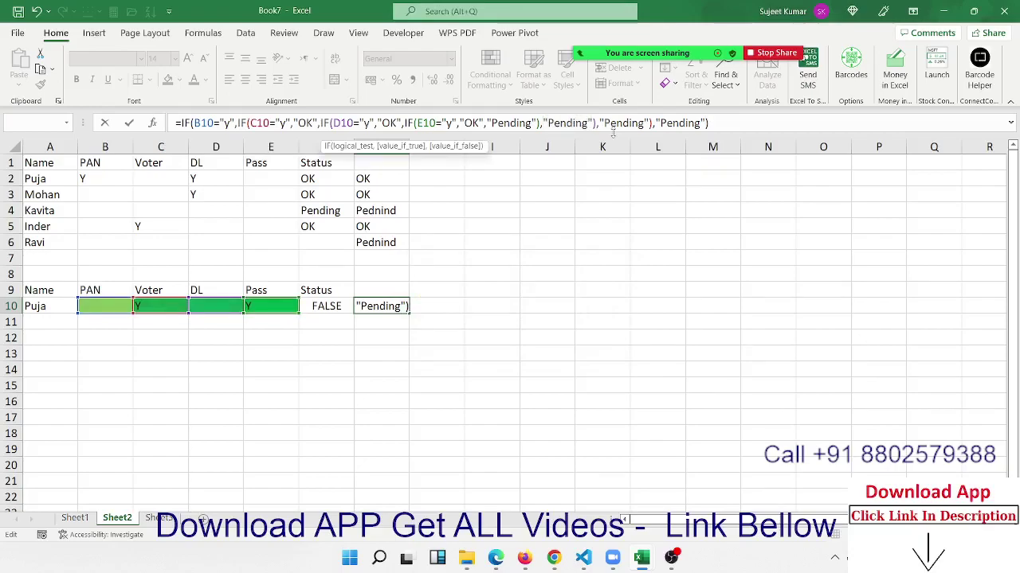
# Step: Delete the duplicate "Pending" arguments and commit G10's formula, which now shows FALSE
pyautogui.press('Left')
pyautogui.press('Left')
pyautogui.press('Left')
pyautogui.press('Delete')
pyautogui.press('Delete')
pyautogui.press('Delete')
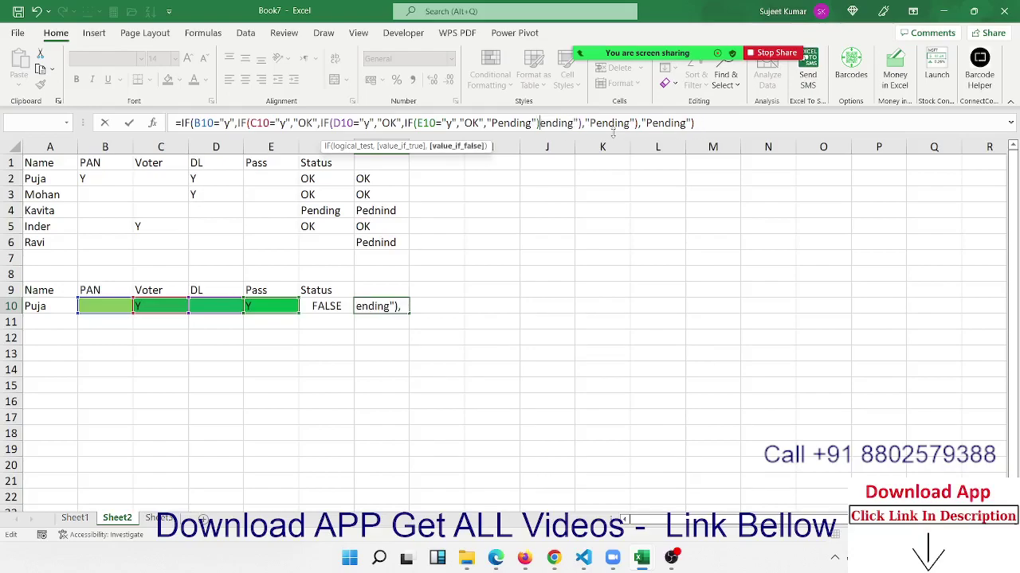
pyautogui.press('Delete')
pyautogui.press('Delete')
pyautogui.press('Delete')
pyautogui.press('Delete')
pyautogui.press('Delete')
pyautogui.press('Delete')
pyautogui.press('Delete')
pyautogui.press('Delete')
pyautogui.press('Delete')
pyautogui.press('Delete')
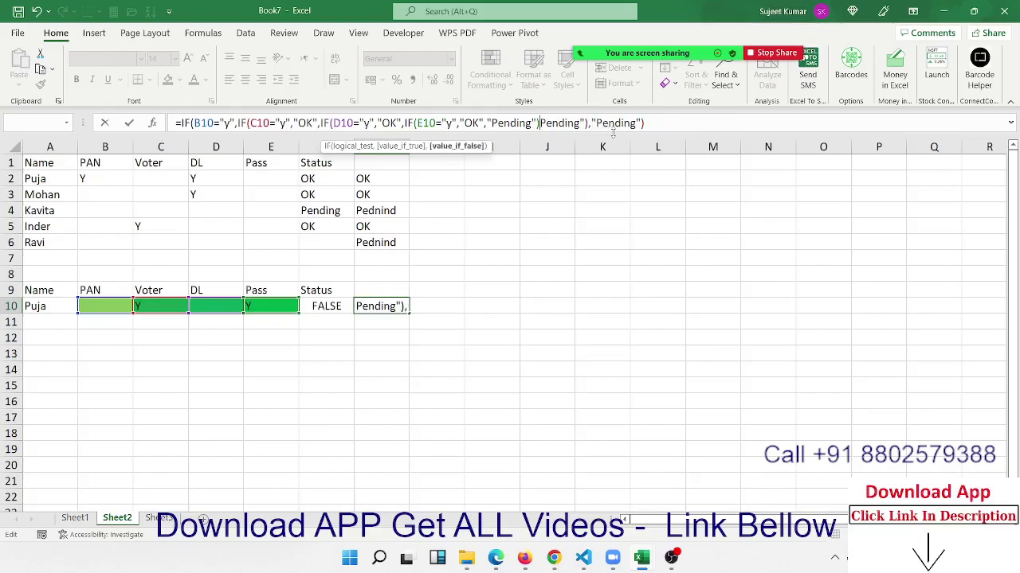
pyautogui.press('Delete')
pyautogui.press('Delete')
pyautogui.press('Delete')
pyautogui.press('Delete')
pyautogui.press('Delete')
pyautogui.press('Delete')
pyautogui.press('Delete')
pyautogui.press('Delete')
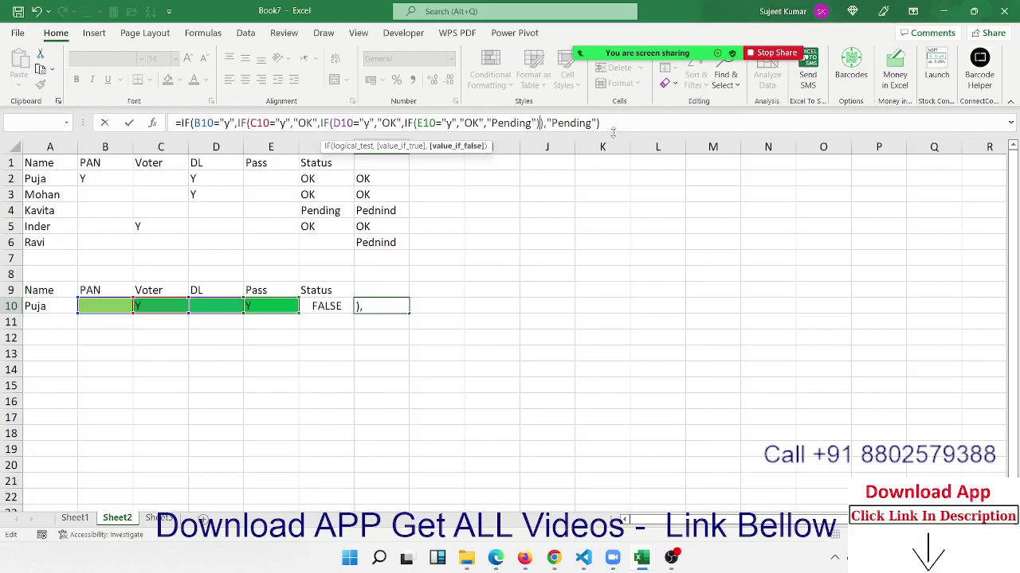
pyautogui.press('Delete')
pyautogui.press('Delete')
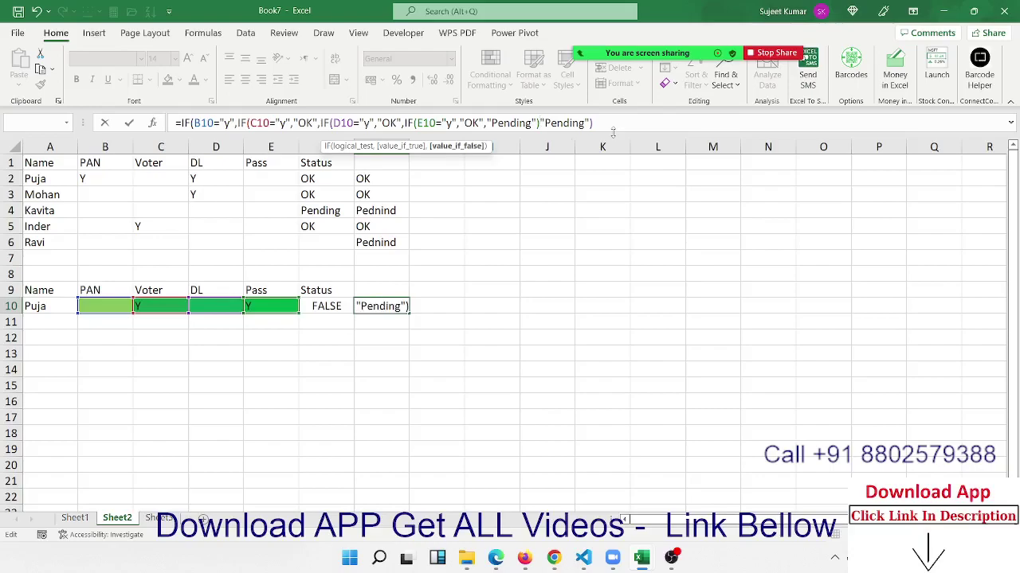
pyautogui.press('Delete')
pyautogui.press('Delete')
pyautogui.press('Delete')
pyautogui.press('Delete')
pyautogui.press('Delete')
pyautogui.press('Delete')
pyautogui.press('Return')
pyautogui.press('Return')
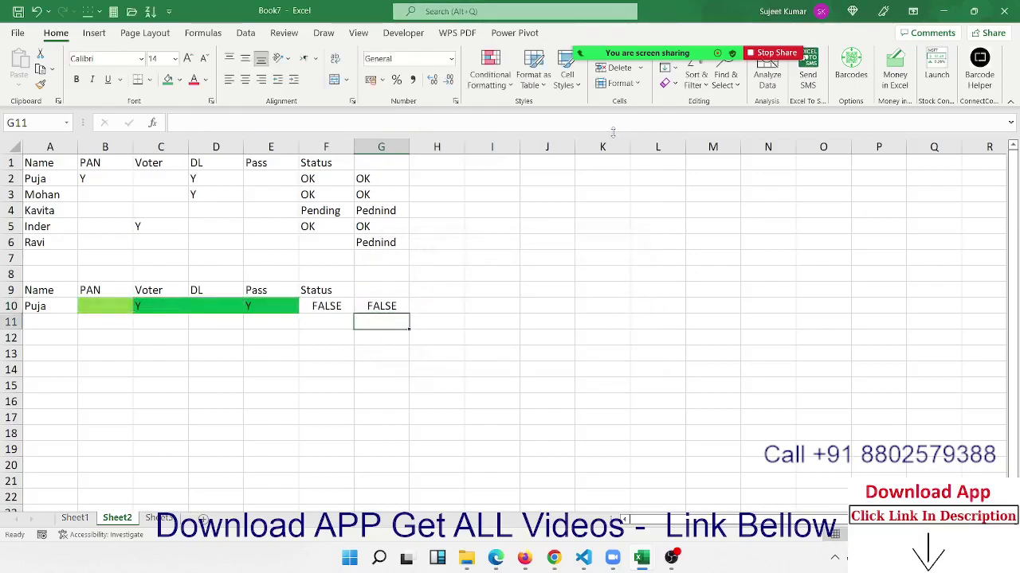
# Step: Add ,"Pending" before the final parenthesis of G10's formula so G10 displays Pending
pyautogui.click(239, 123)
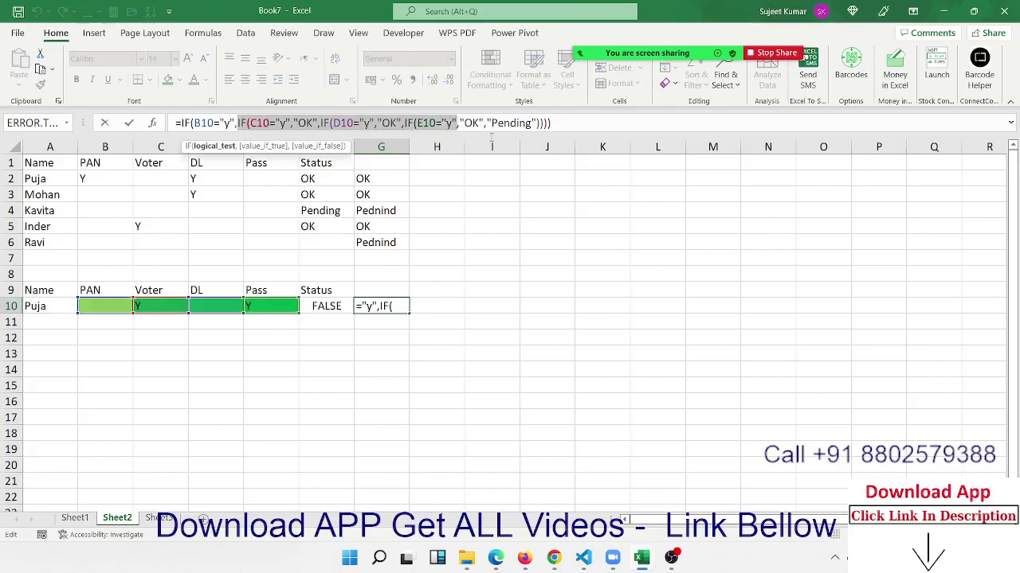
pyautogui.moveTo(240, 121); pyautogui.dragTo(551, 123)
pyautogui.click(561, 125)
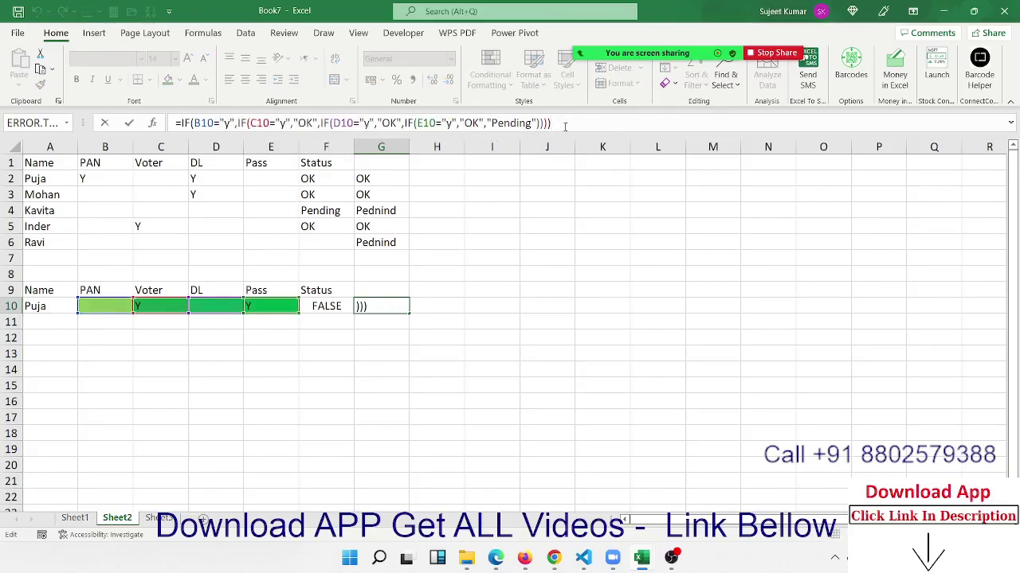
pyautogui.write(',')
pyautogui.press('Left')
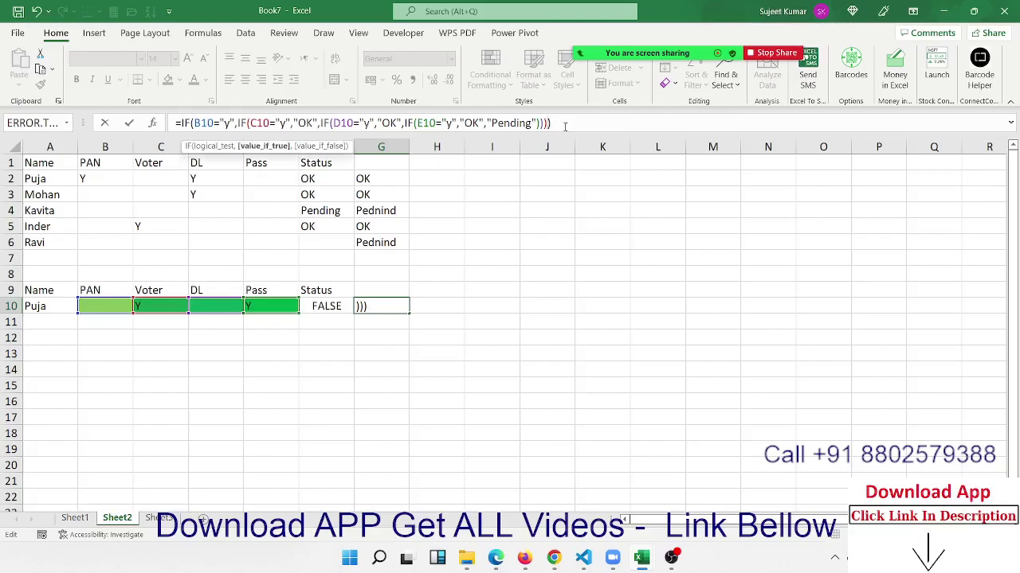
pyautogui.write(',')
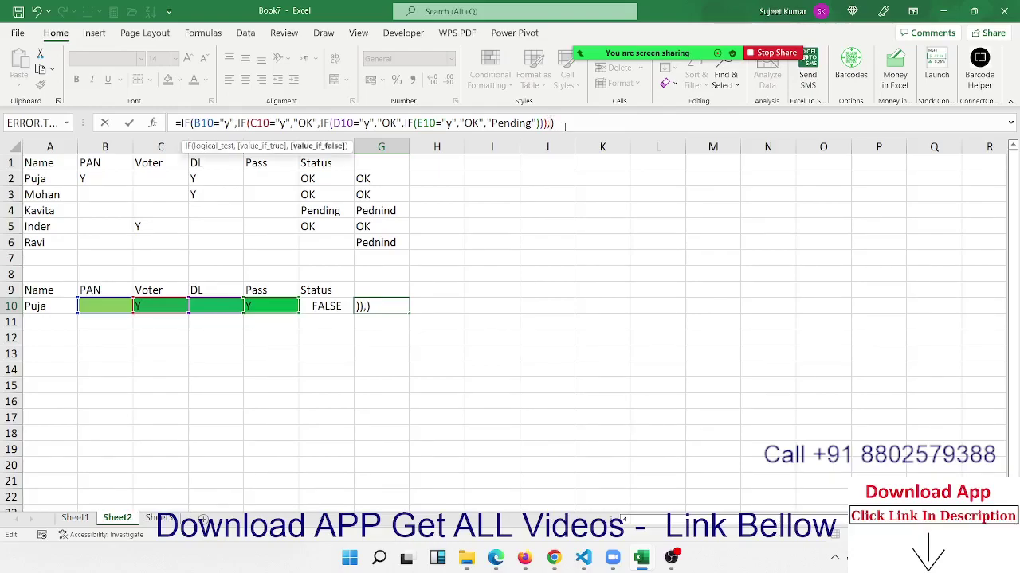
pyautogui.write('"Pen')
pyautogui.write('ding")')
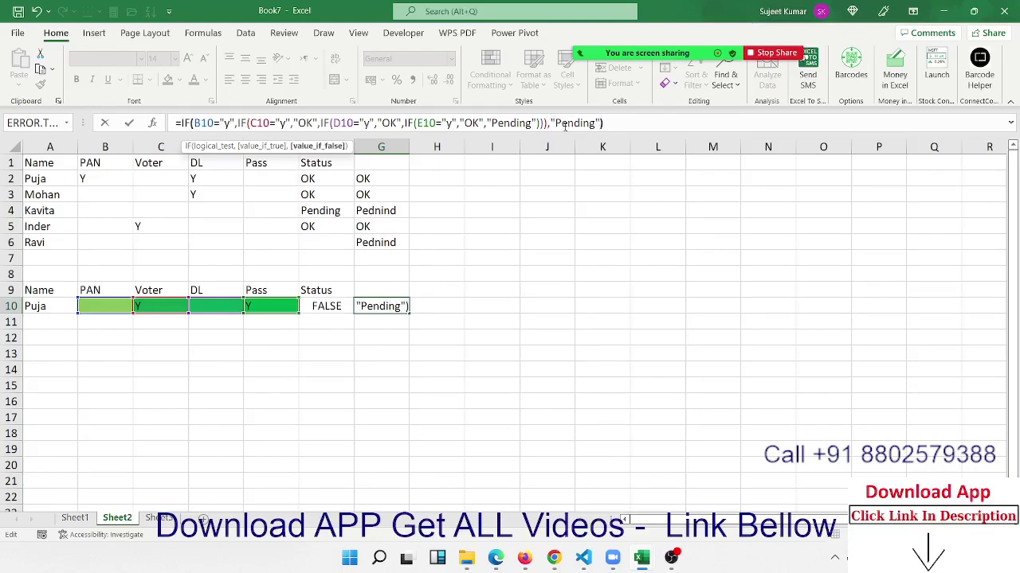
pyautogui.press('Return')
pyautogui.press('Return')
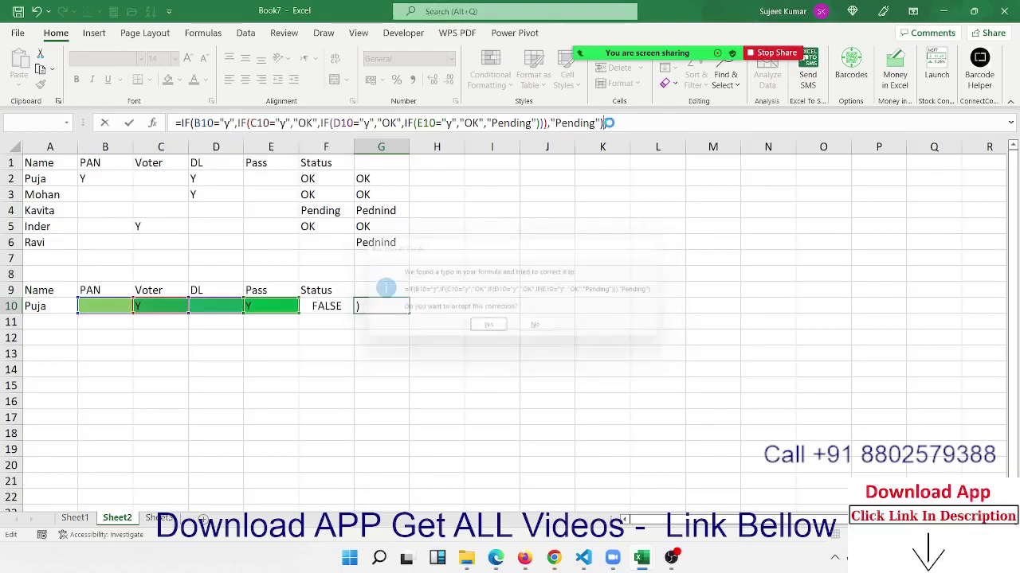
pyautogui.press('Up')
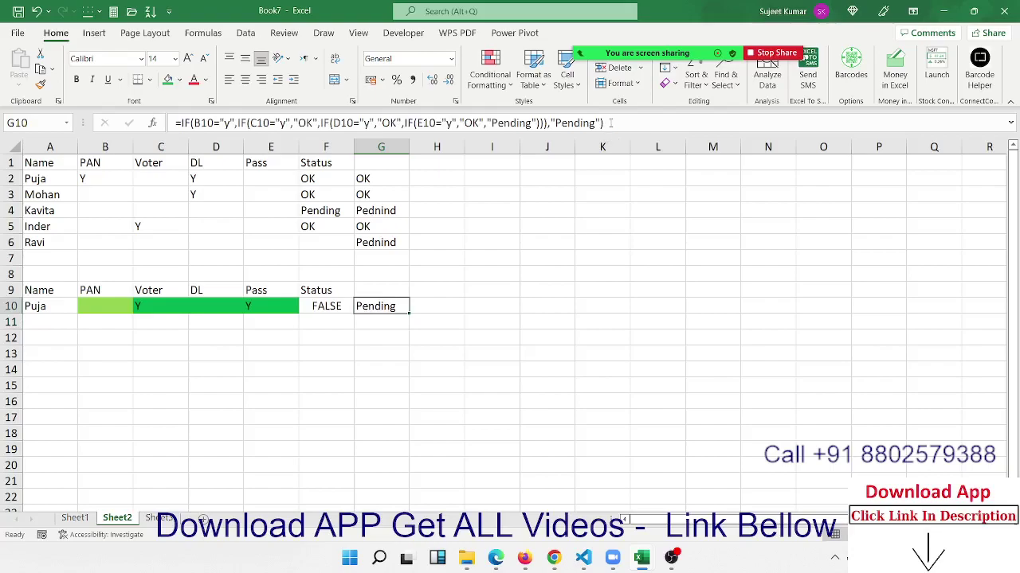
pyautogui.press('Left')
pyautogui.press('Left')
pyautogui.press('Left')
pyautogui.press('Left')
pyautogui.press('Left')
# Step: Enter Y in PAN cell B10, then inspect G10's nested IF formula
pyautogui.write('Y')
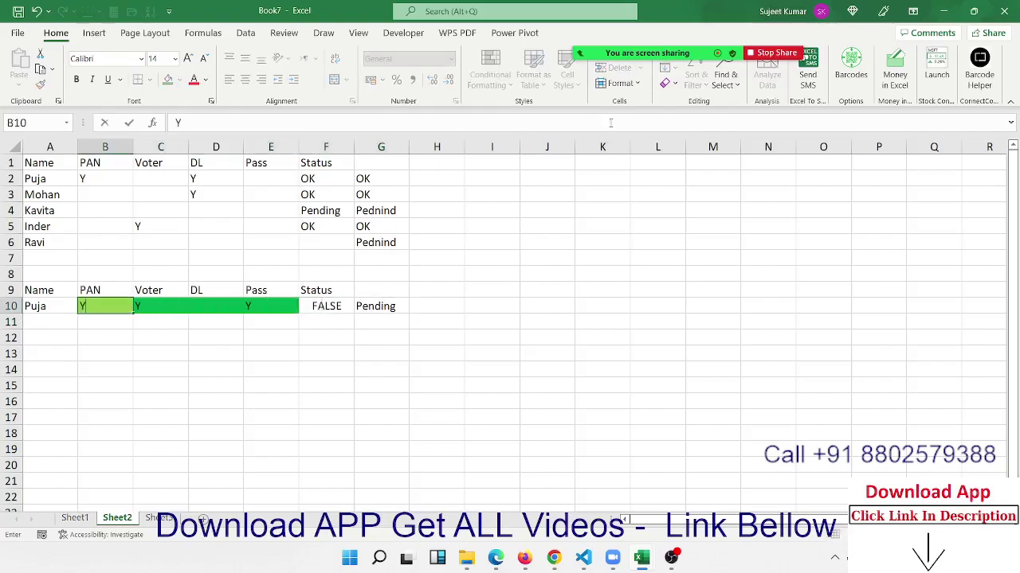
pyautogui.press('Right')
pyautogui.press('Right')
pyautogui.press('Right')
pyautogui.press('Right')
pyautogui.press('Right')
pyautogui.press('Right')
pyautogui.press('Left')
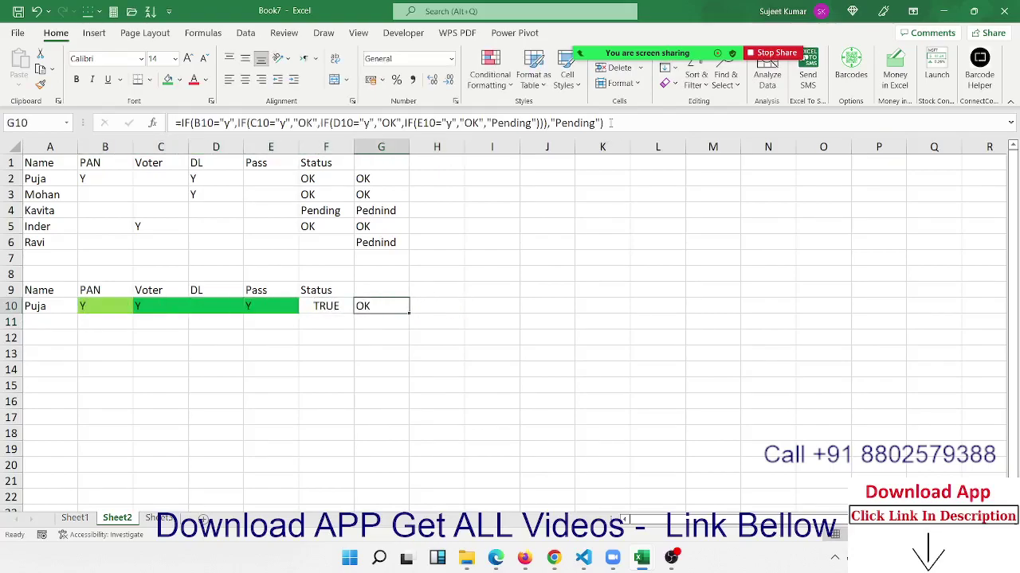
pyautogui.press('F2')
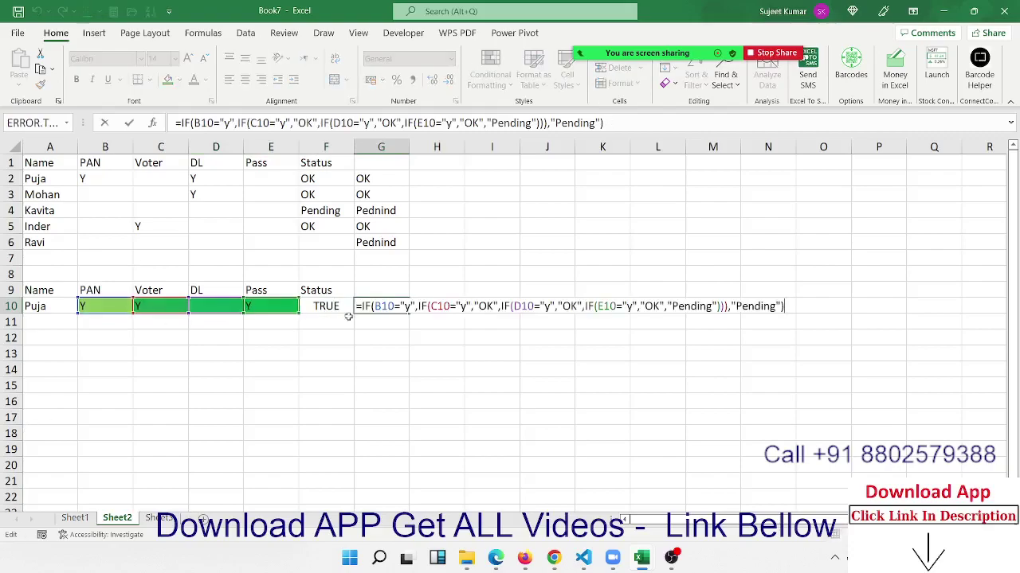
pyautogui.press('Home')
pyautogui.press('Right')
pyautogui.press('Right')
pyautogui.press('Right')
# Step: Annotate the B10 and C10 conditions with Zoom's pen, then erase the drawings
pyautogui.click(817, 31)
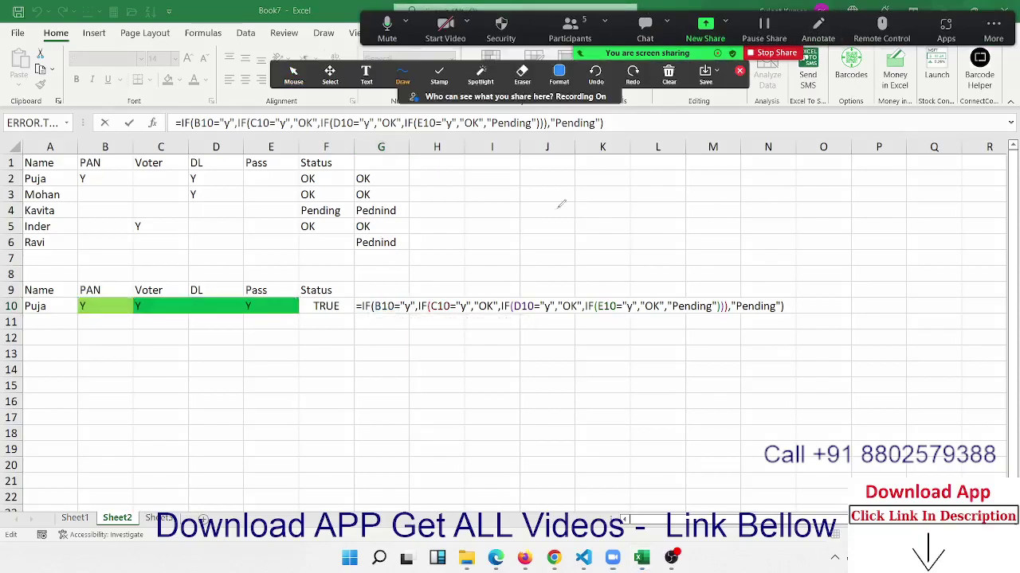
pyautogui.moveTo(376, 315); pyautogui.dragTo(414, 313)
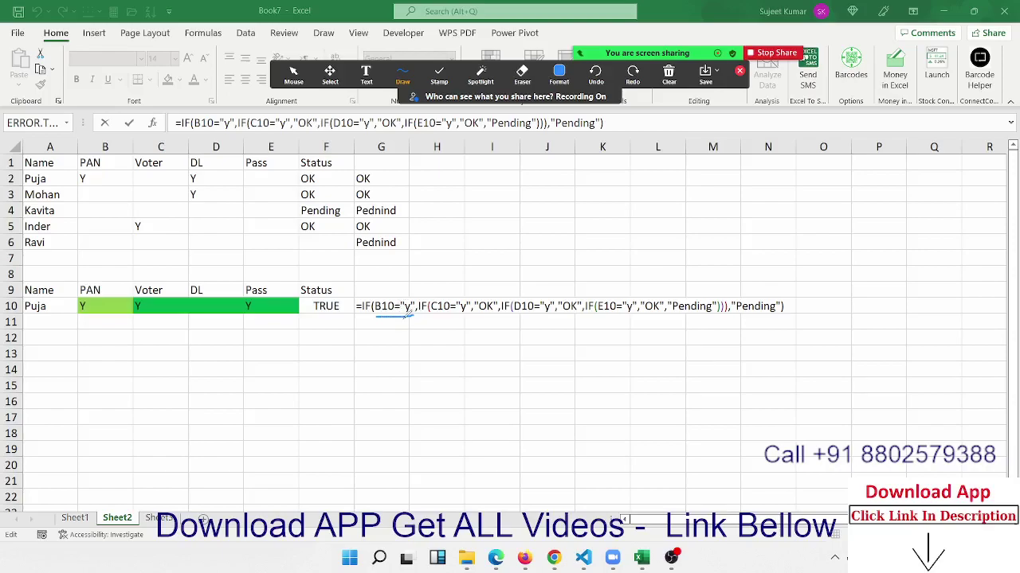
pyautogui.moveTo(408, 299); pyautogui.dragTo(763, 313)
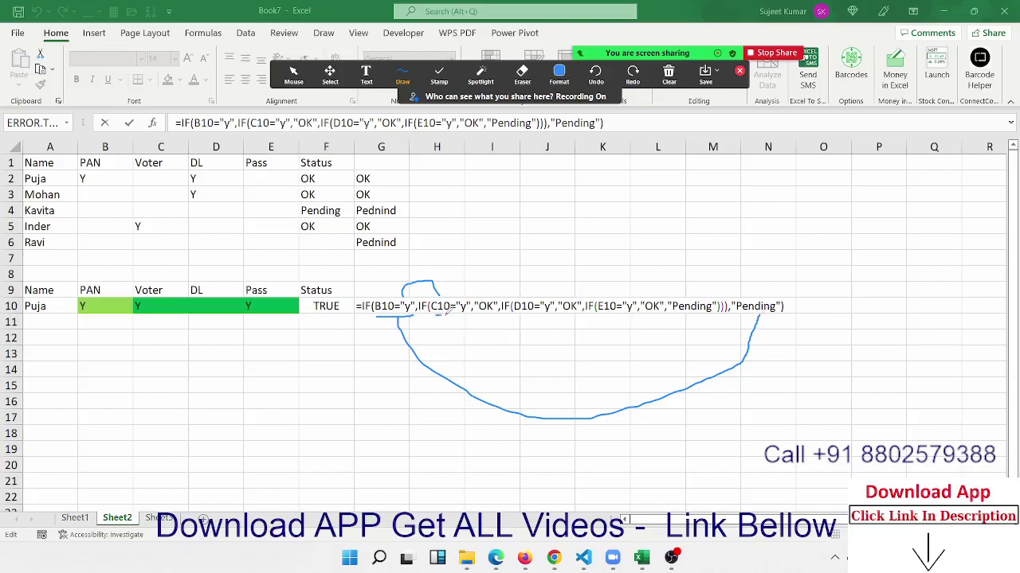
pyautogui.moveTo(439, 316)
pyautogui.mouseDown()
pyautogui.moveTo(470, 316)
pyautogui.moveTo(484, 281)
pyautogui.moveTo(486, 298)
pyautogui.moveTo(532, 310)
pyautogui.moveTo(571, 299)
pyautogui.moveTo(697, 306)
pyautogui.mouseUp()
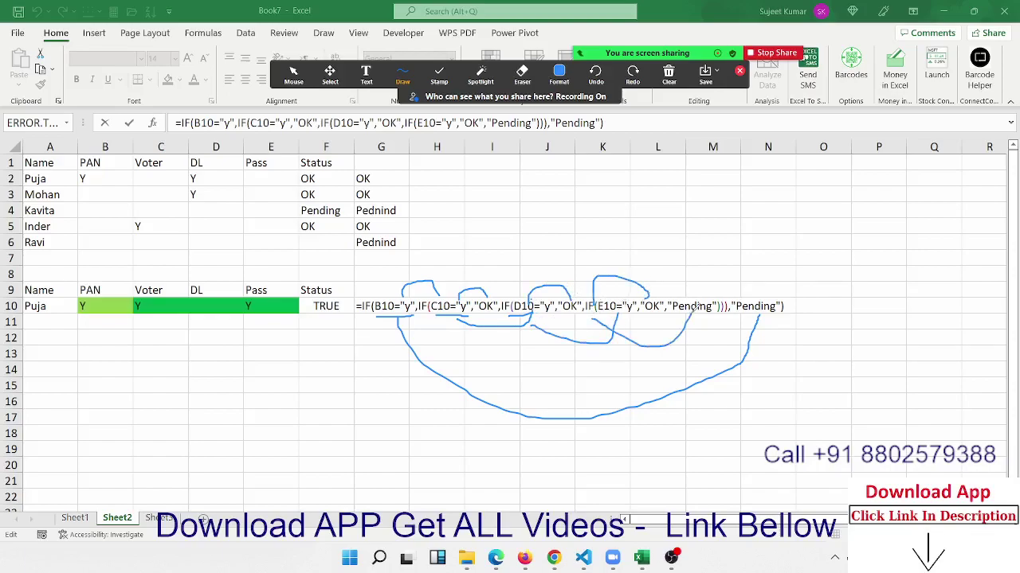
pyautogui.click(670, 76)
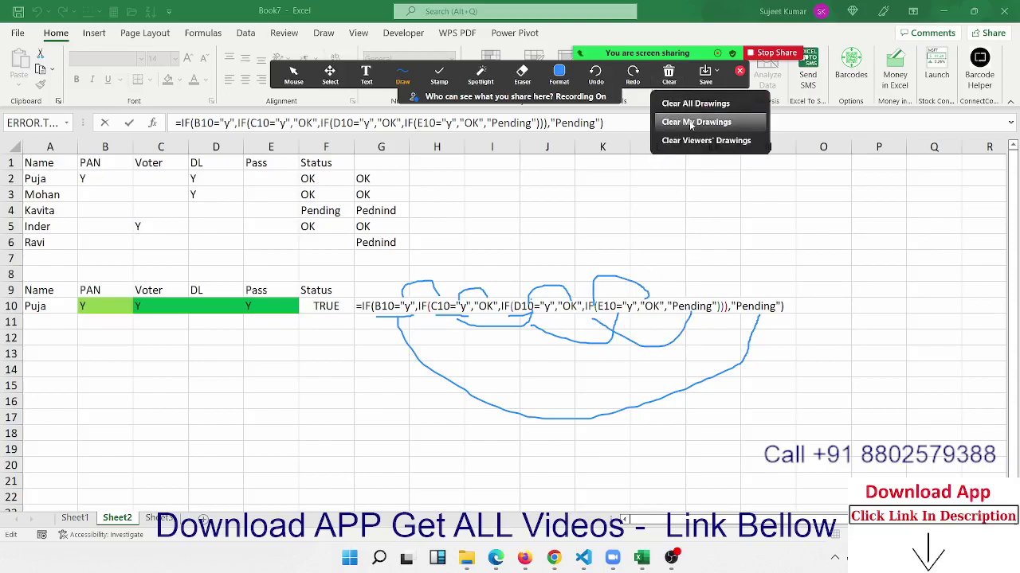
pyautogui.click(691, 122)
pyautogui.click(740, 72)
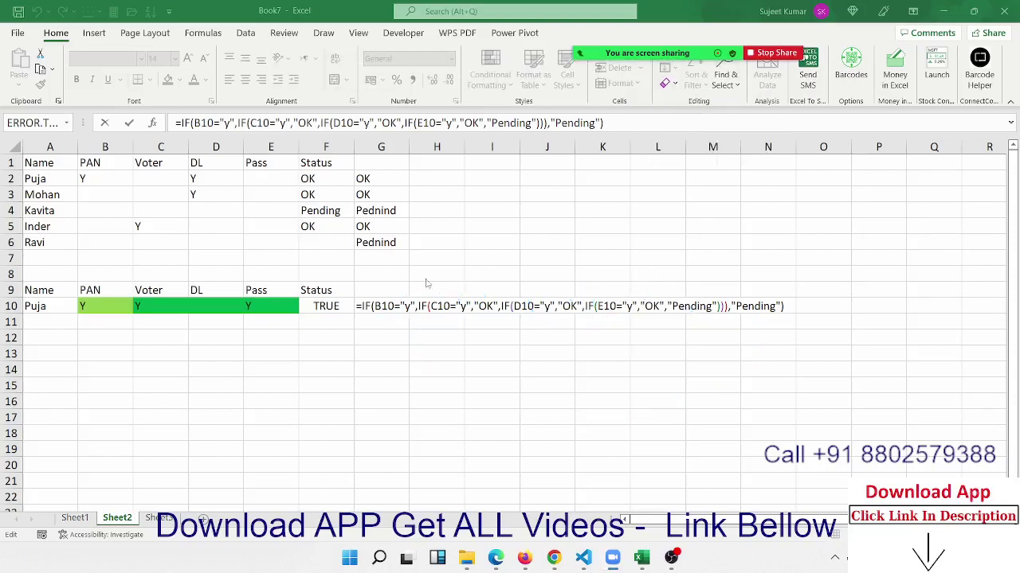
# Step: Re-enter G10's formula so it shows OK, then switch to Sheet1
pyautogui.doubleClick(372, 307)
pyautogui.press('Return')
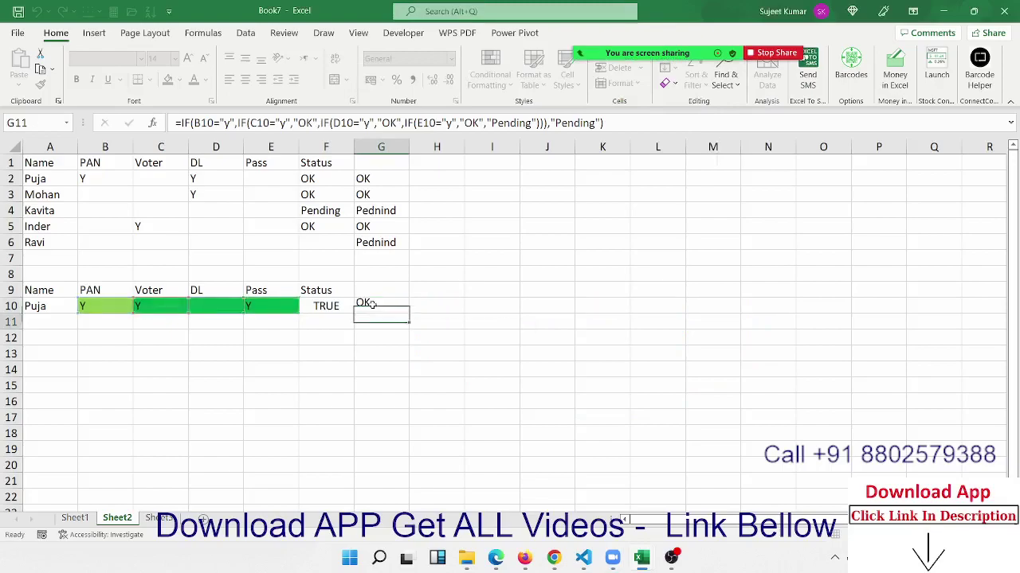
pyautogui.click(370, 306)
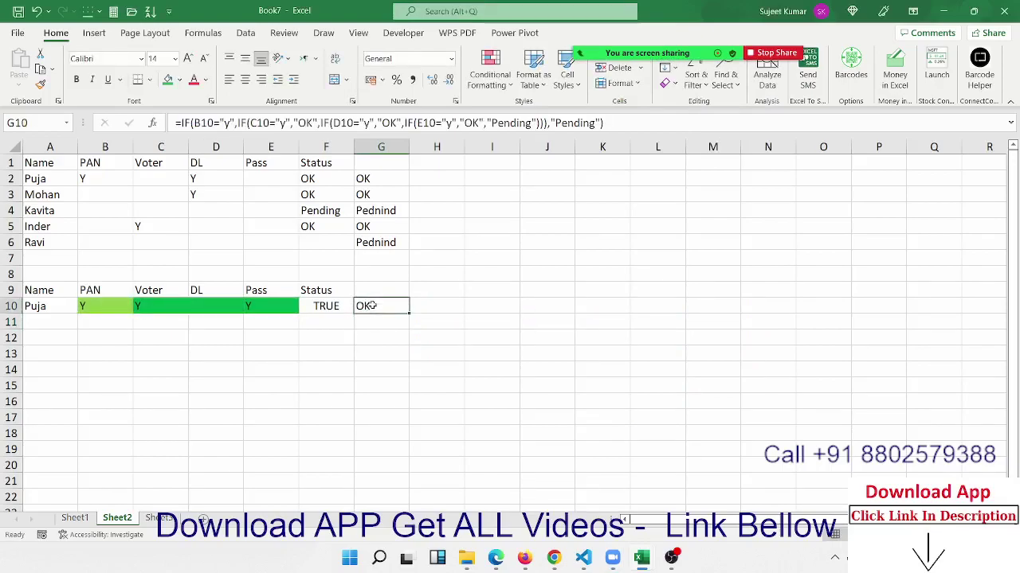
pyautogui.click(75, 516)
# Step: Add an Inc header in B1 and the first slab 0-40 with incentive 500
pyautogui.click(55, 177)
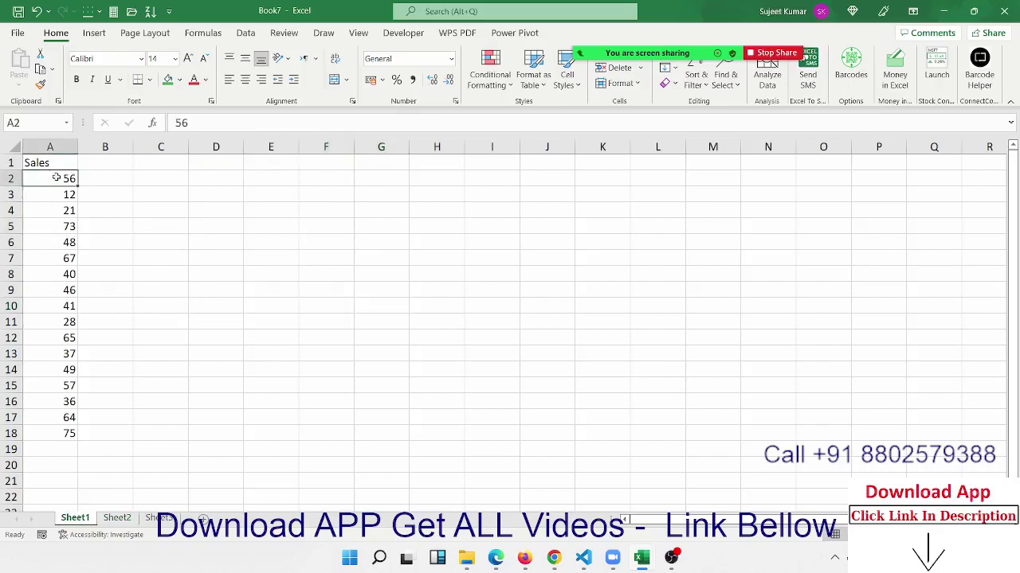
pyautogui.click(90, 165)
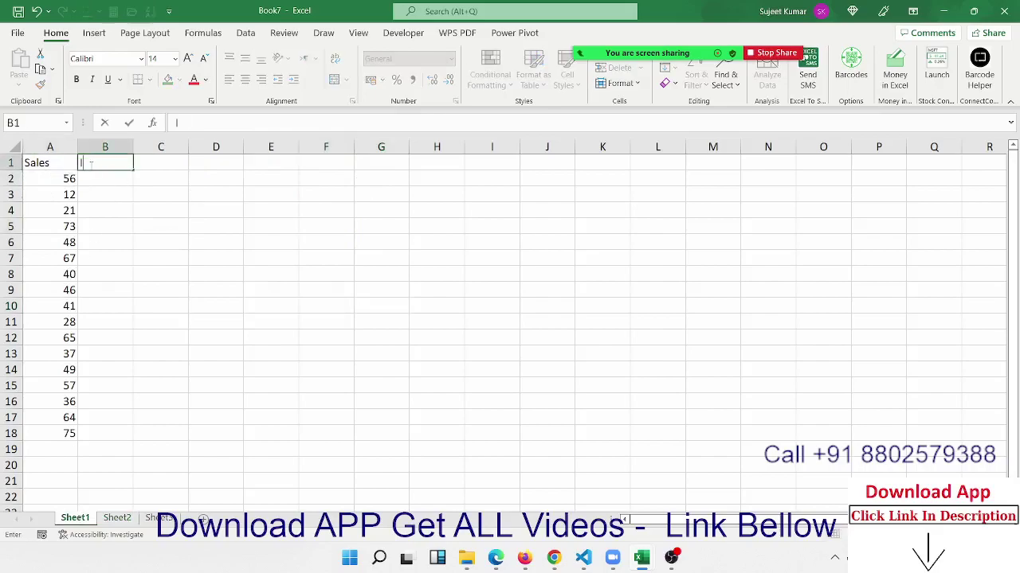
pyautogui.write('Inc')
pyautogui.press('Return')
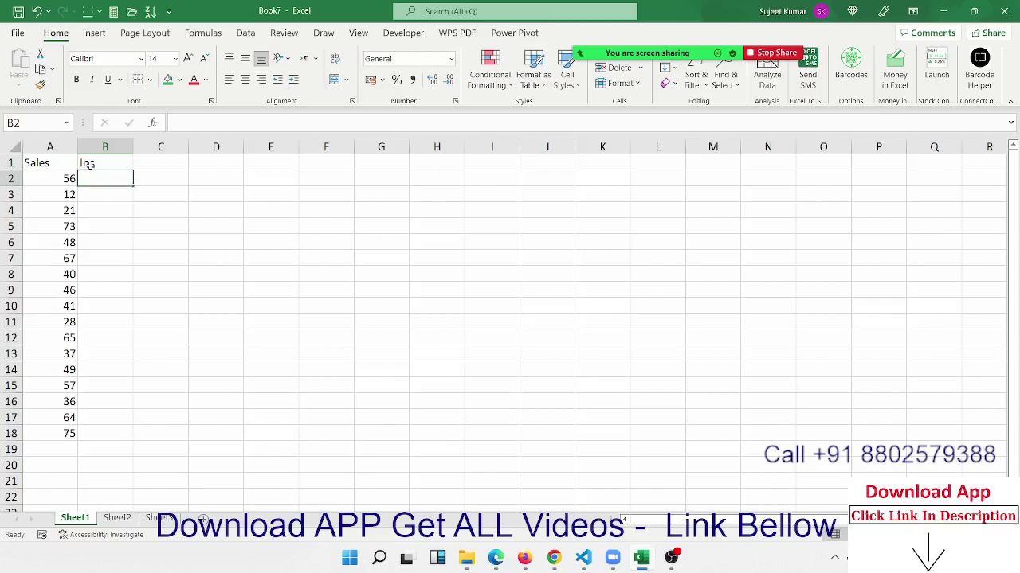
pyautogui.press('Right')
pyautogui.press('Right')
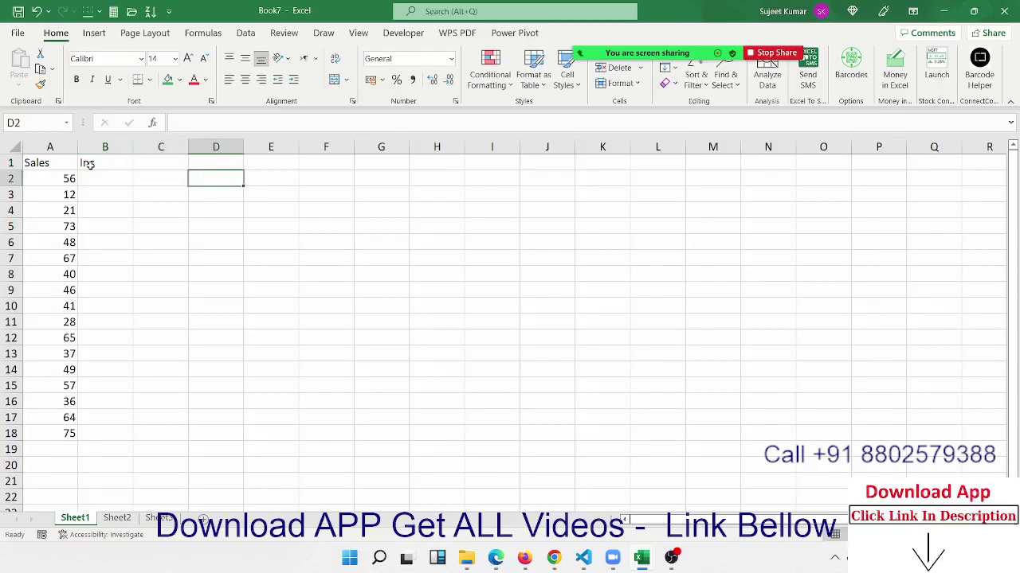
pyautogui.write('0-4')
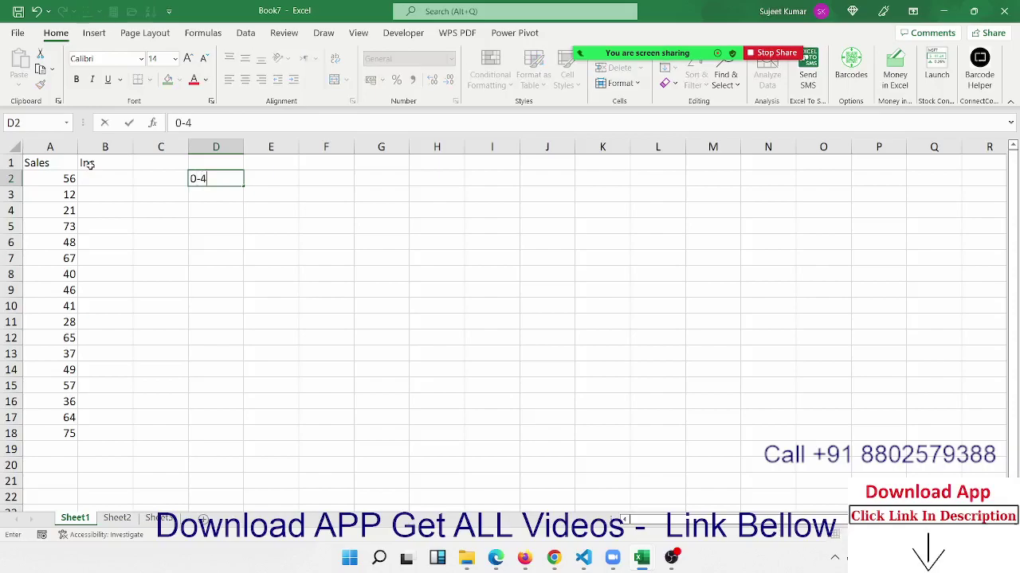
pyautogui.write('0')
pyautogui.press('Tab')
pyautogui.write('500')
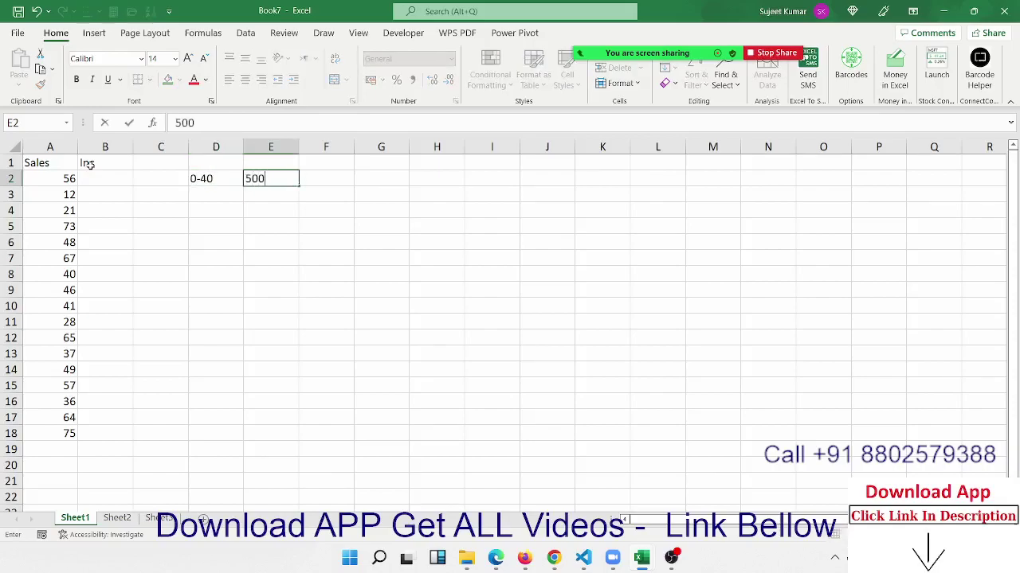
pyautogui.press('Return')
# Step: Add slabs 41-80 with incentive 1000 and 81-100 with incentive 2000
pyautogui.press('Left')
pyautogui.write('41-')
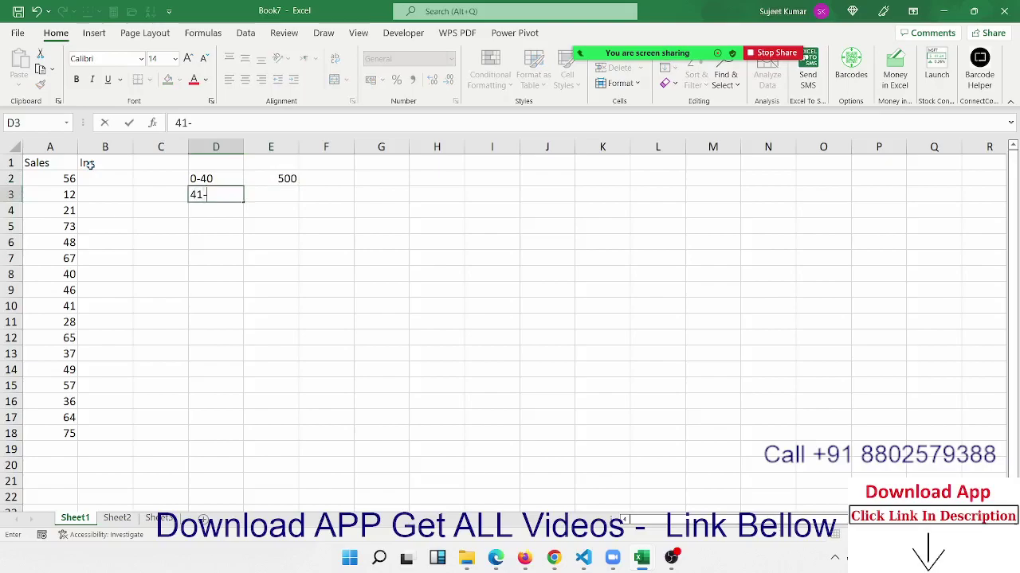
pyautogui.write('5')
pyautogui.press('BackSpace')
pyautogui.write('8')
pyautogui.write('0')
pyautogui.press('Tab')
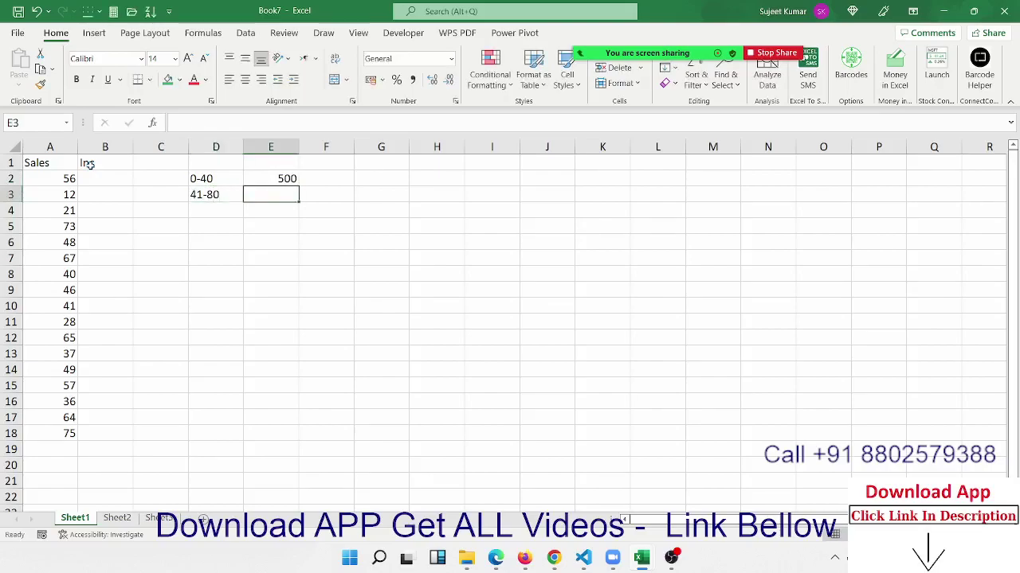
pyautogui.write('10000')
pyautogui.press('BackSpace')
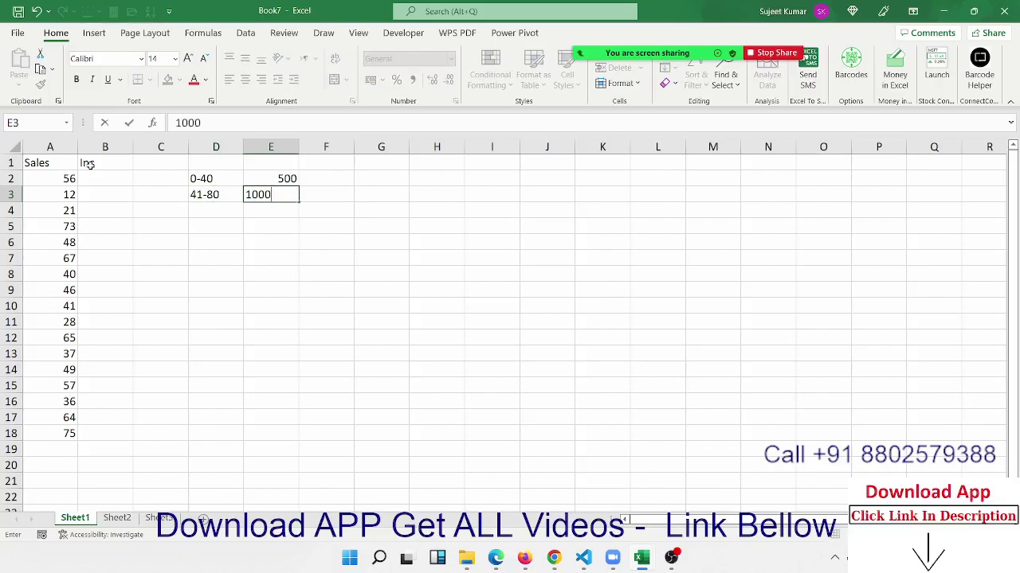
pyautogui.press('Down')
pyautogui.press('Down')
pyautogui.press('Left')
pyautogui.press('Up')
pyautogui.write('8')
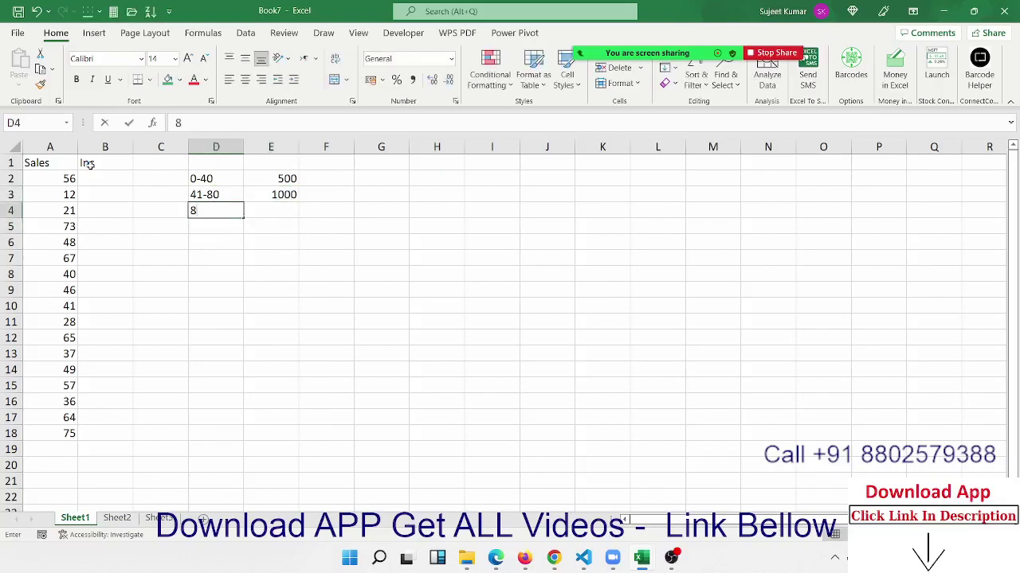
pyautogui.write('1-1')
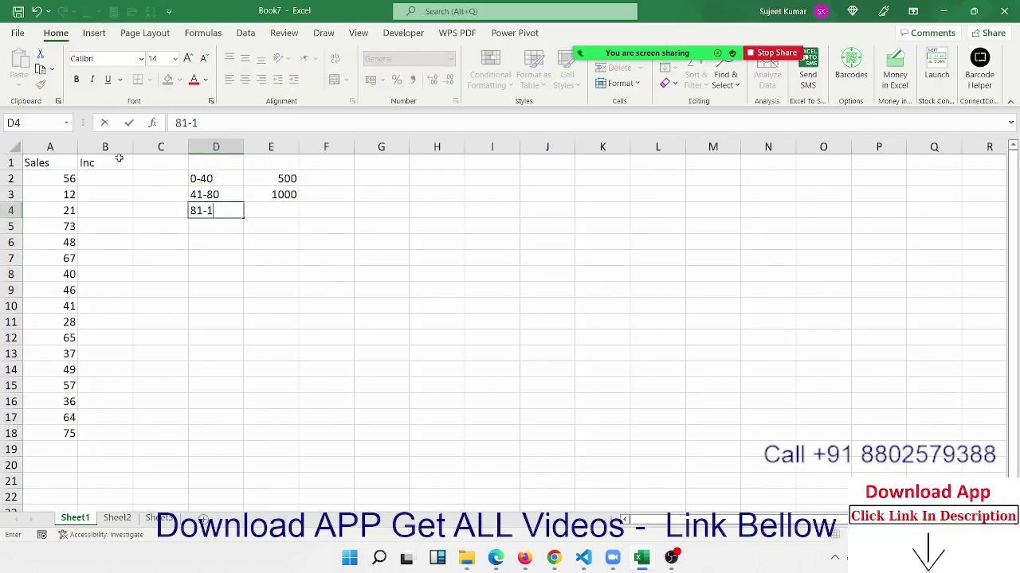
pyautogui.write('00')
pyautogui.press('Tab')
pyautogui.write('15')
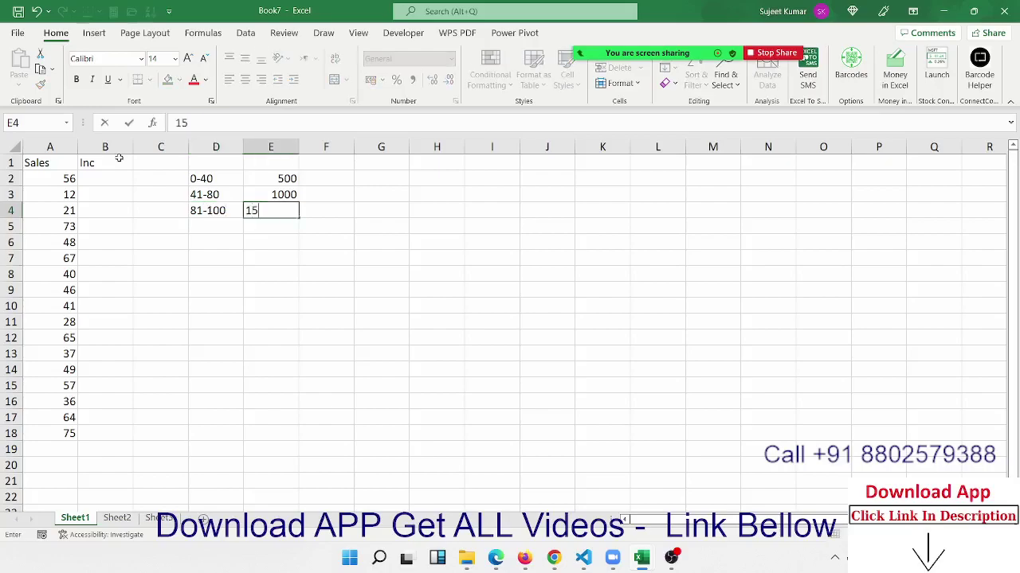
pyautogui.write('00')
pyautogui.press('BackSpace')
pyautogui.press('BackSpace')
pyautogui.press('BackSpace')
pyautogui.write('2000')
pyautogui.press('Return')
# Step: Add the final slab >100 with incentive 5000
pyautogui.write('>10')
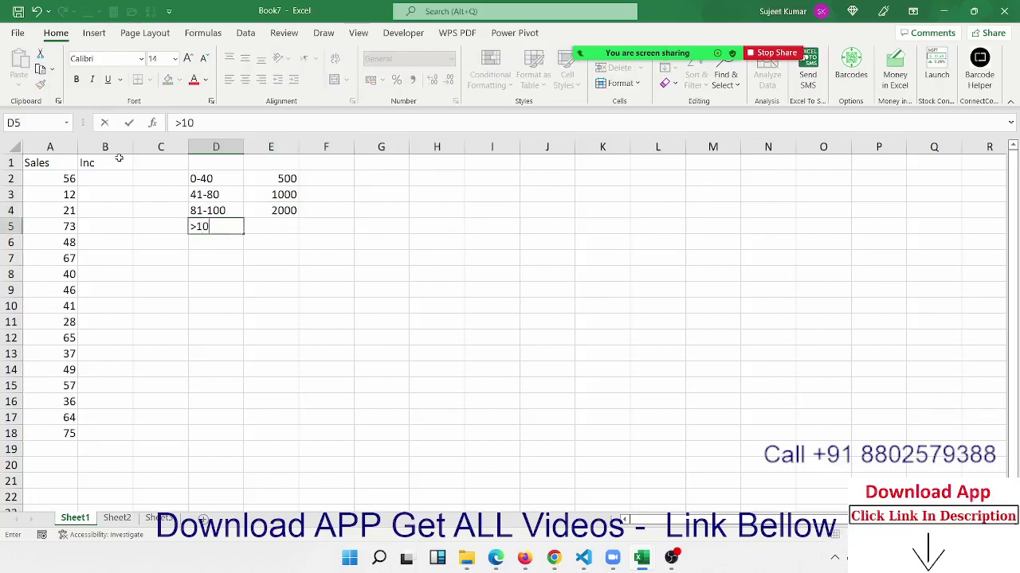
pyautogui.write('0')
pyautogui.press('Tab')
pyautogui.press('Down')
pyautogui.press('Up')
pyautogui.write('2')
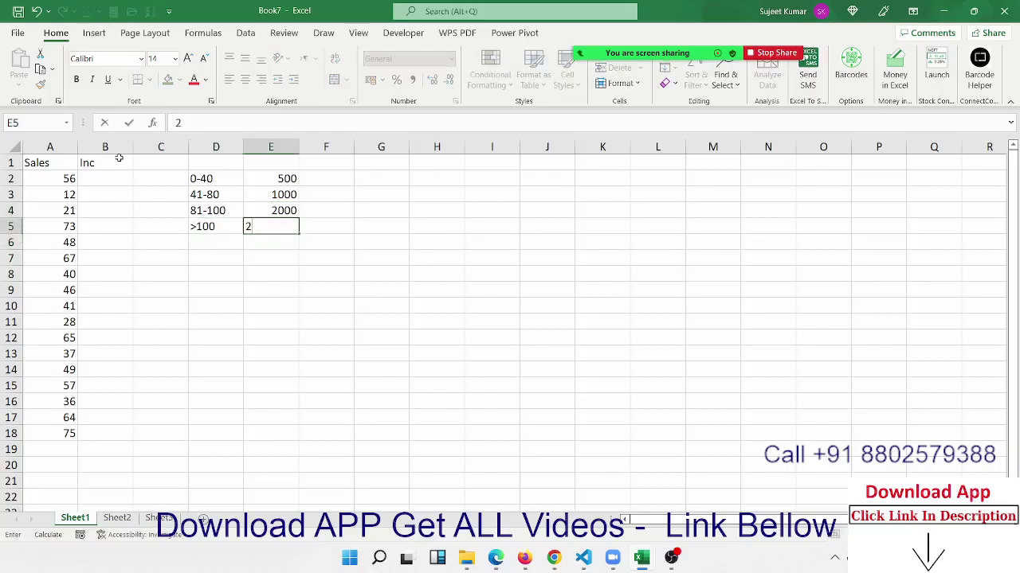
pyautogui.write('3')
pyautogui.press('Escape')
pyautogui.write('50')
pyautogui.write('00')
pyautogui.press('Return')
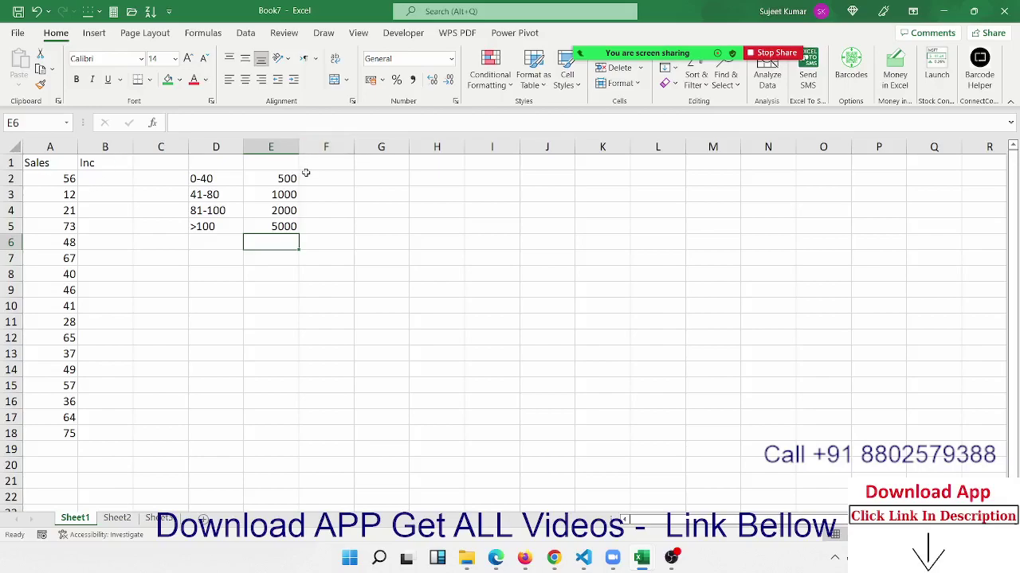
pyautogui.press('Up')
# Step: Start B2's nested IF: 500 if A2<=40, 1000 if A2<=80
pyautogui.click(280, 197)
pyautogui.click(275, 226)
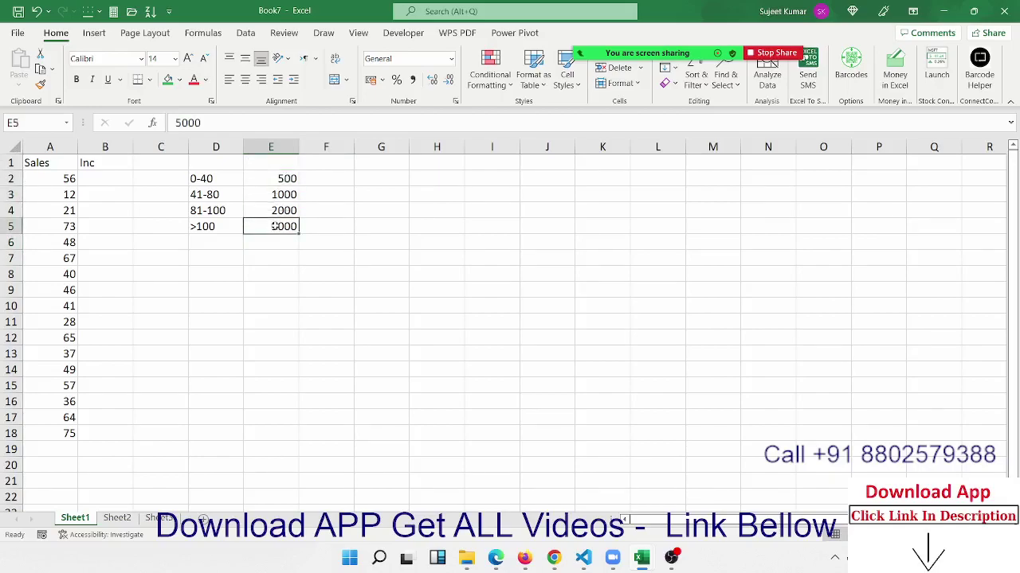
pyautogui.click(92, 175)
pyautogui.write('=')
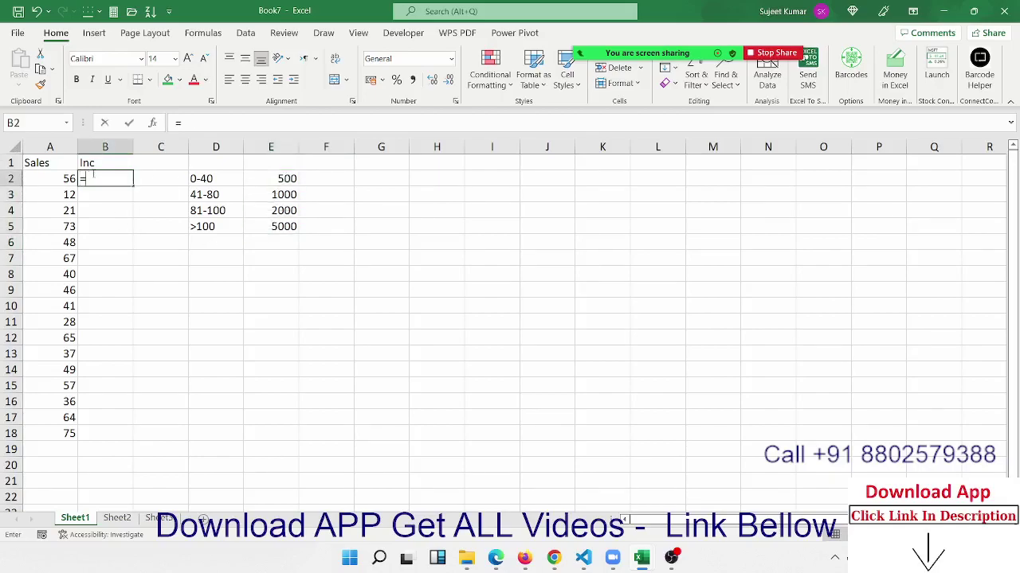
pyautogui.write('IF(')
pyautogui.press('Left')
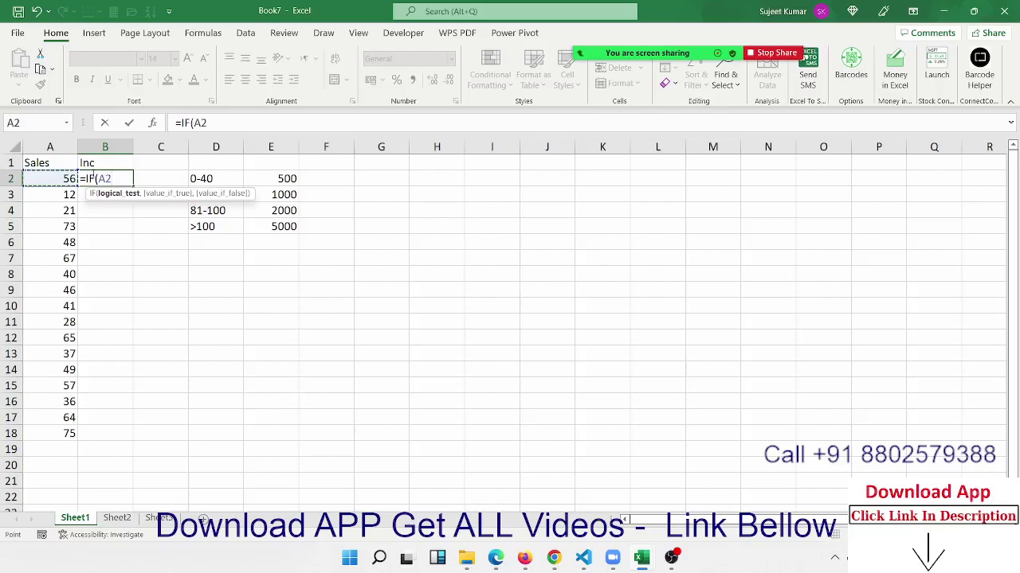
pyautogui.write('<=')
pyautogui.write('40,5')
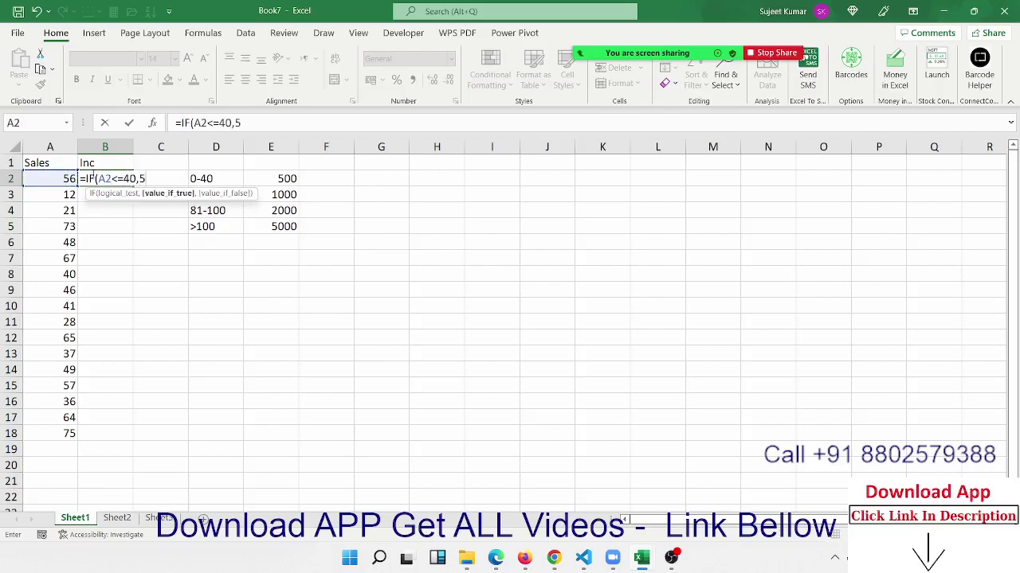
pyautogui.write('00')
pyautogui.write(',if')
pyautogui.press('Tab')
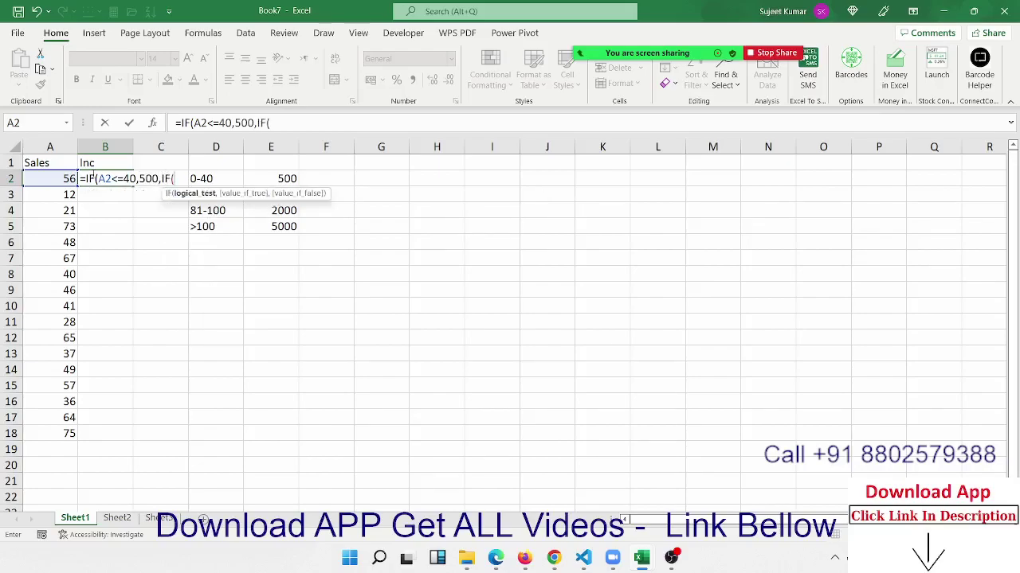
pyautogui.press('Left')
pyautogui.write('<=')
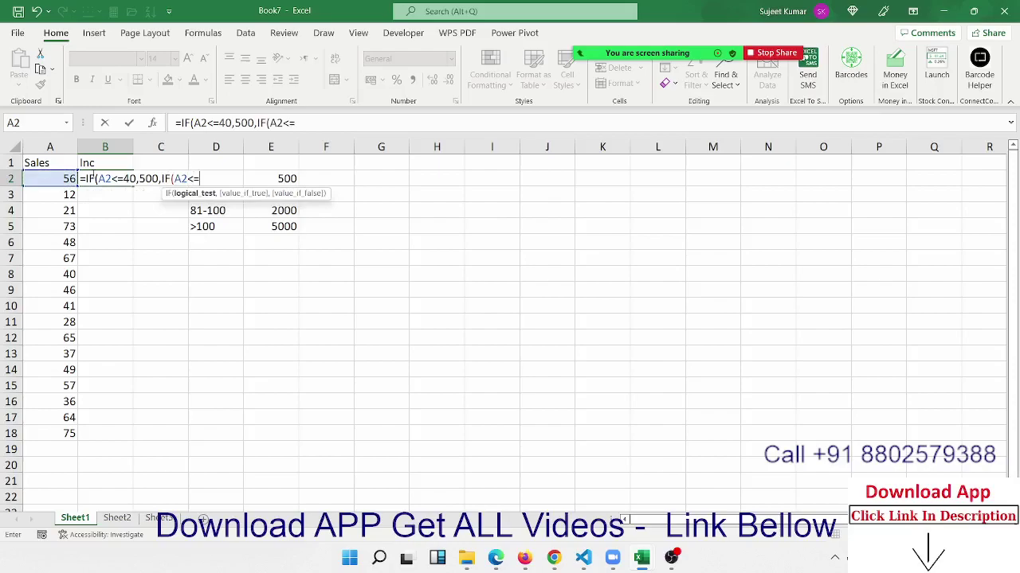
pyautogui.write('80')
pyautogui.write(',100')
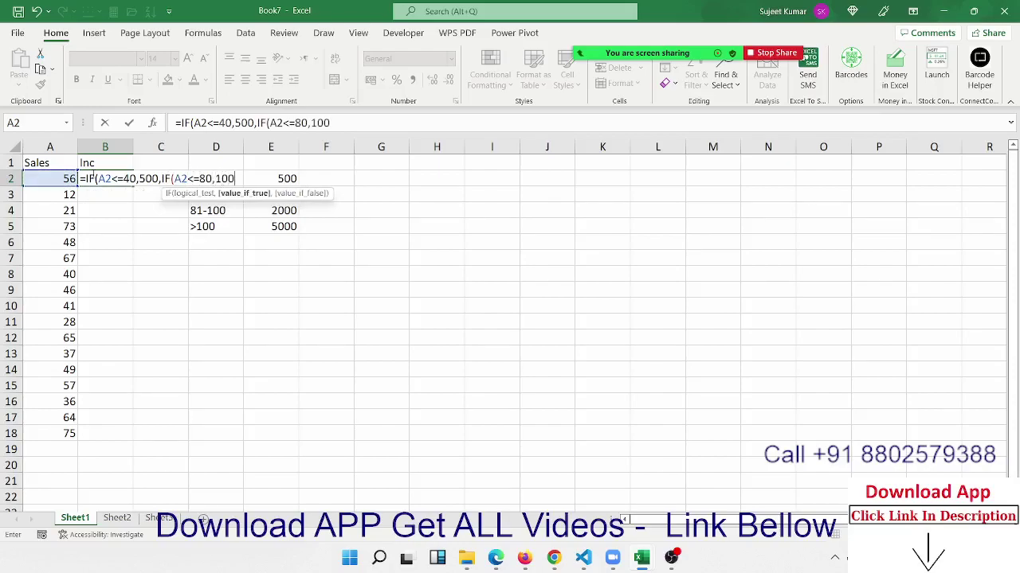
pyautogui.write('0,')
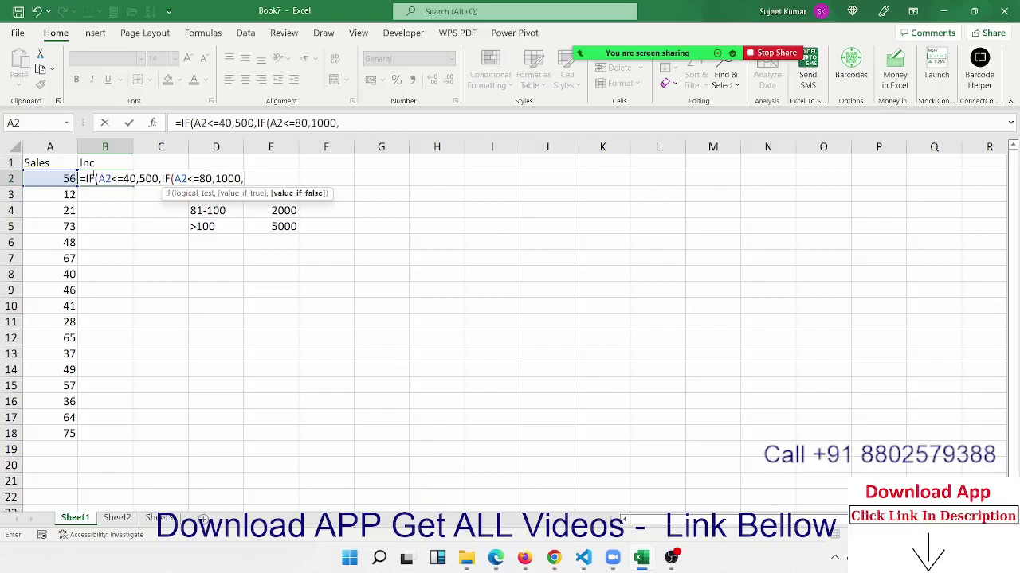
pyautogui.write('IF(')
# Step: Finish it with 2000 for A2<=100 and 5000 for A2>100, then fill down to B18
pyautogui.press('Left')
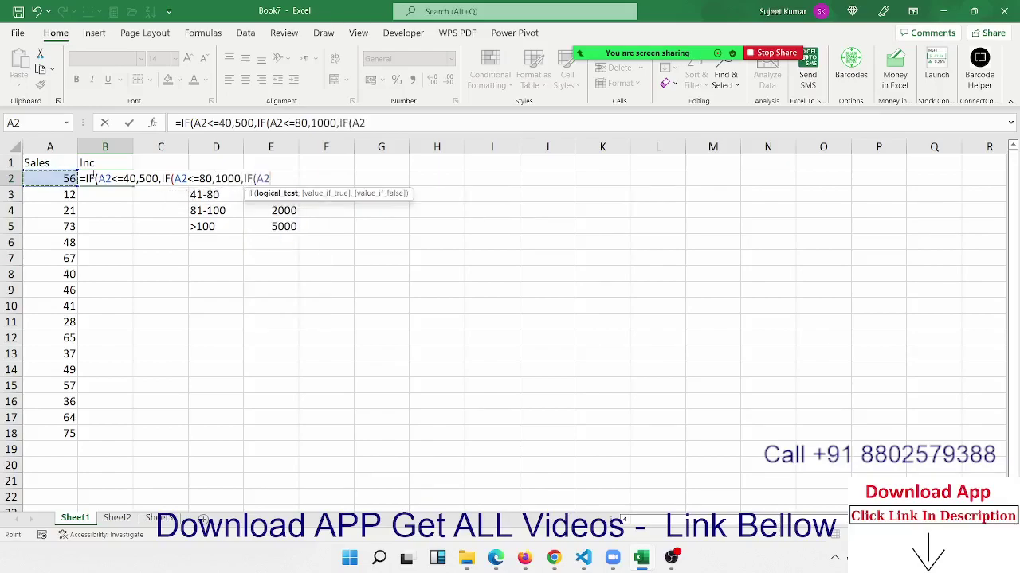
pyautogui.write('<=')
pyautogui.write('1000')
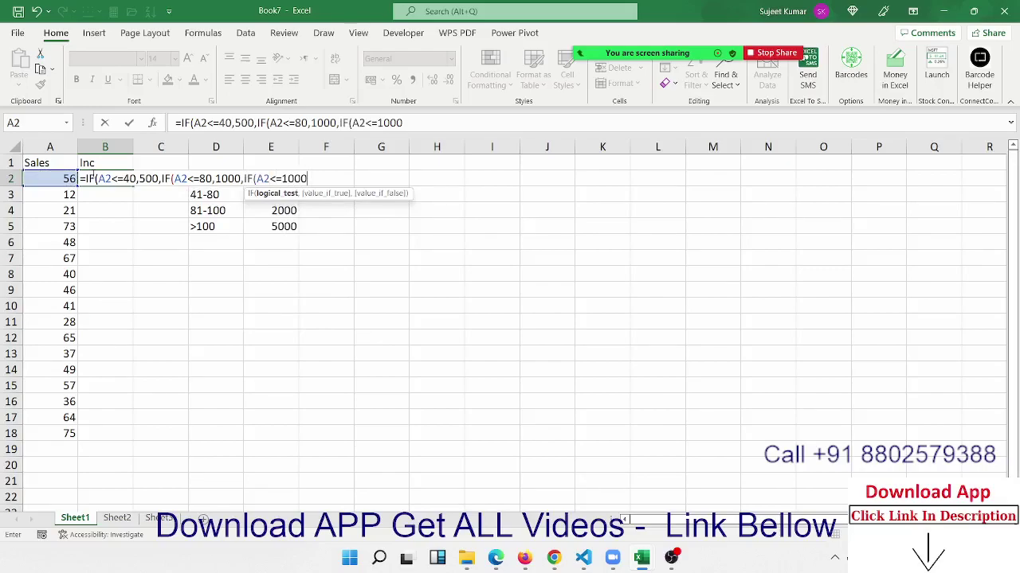
pyautogui.press('BackSpace')
pyautogui.write(',')
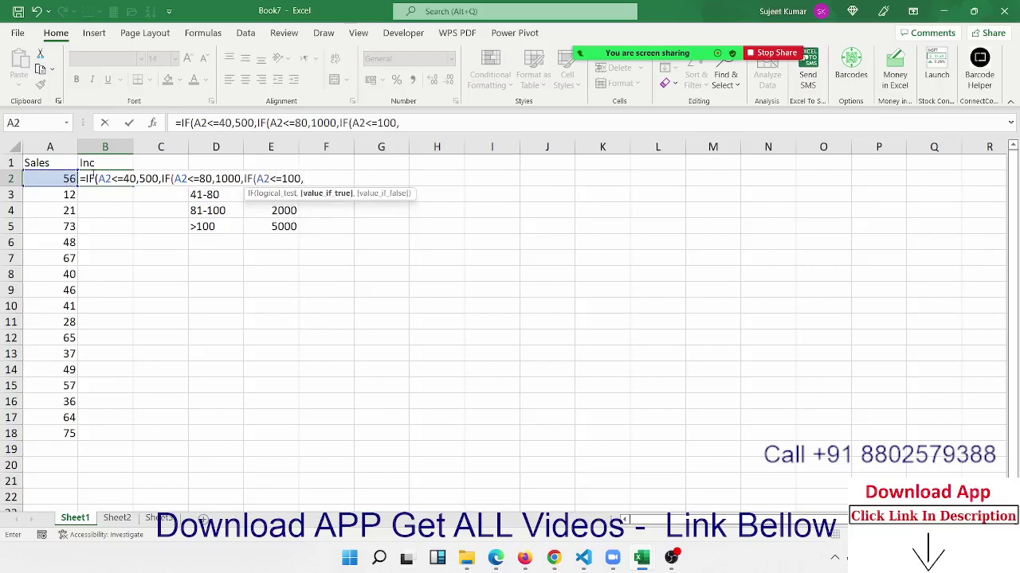
pyautogui.write('2000,')
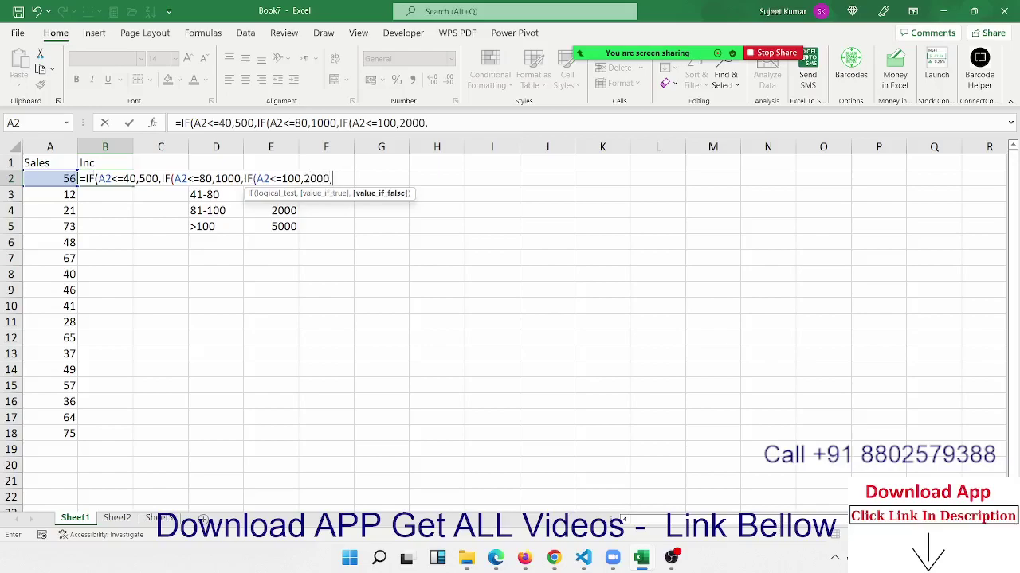
pyautogui.write('IF(')
pyautogui.click(50, 179)
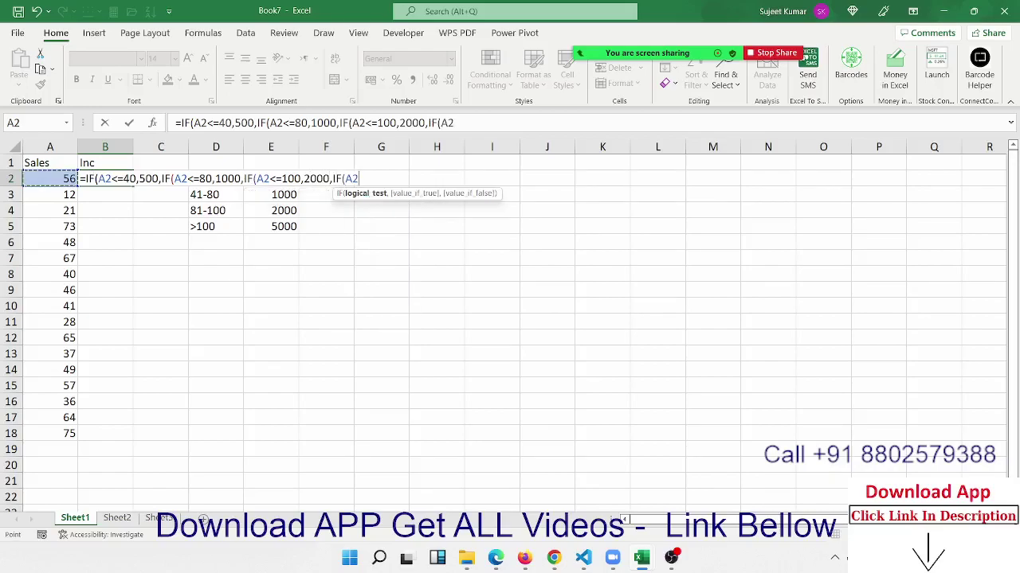
pyautogui.write('>')
pyautogui.write('100,')
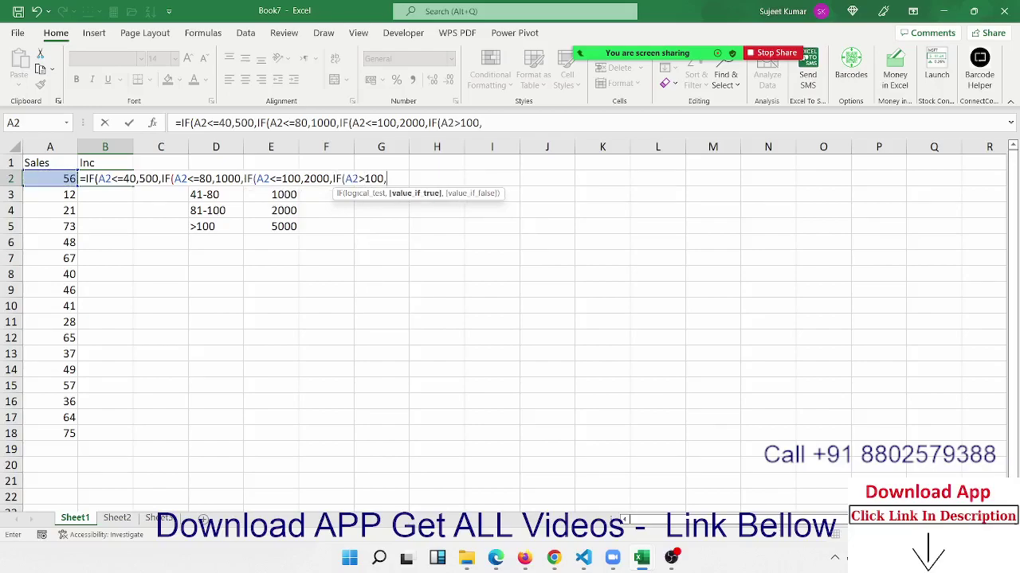
pyautogui.write('5000')
pyautogui.press('Return')
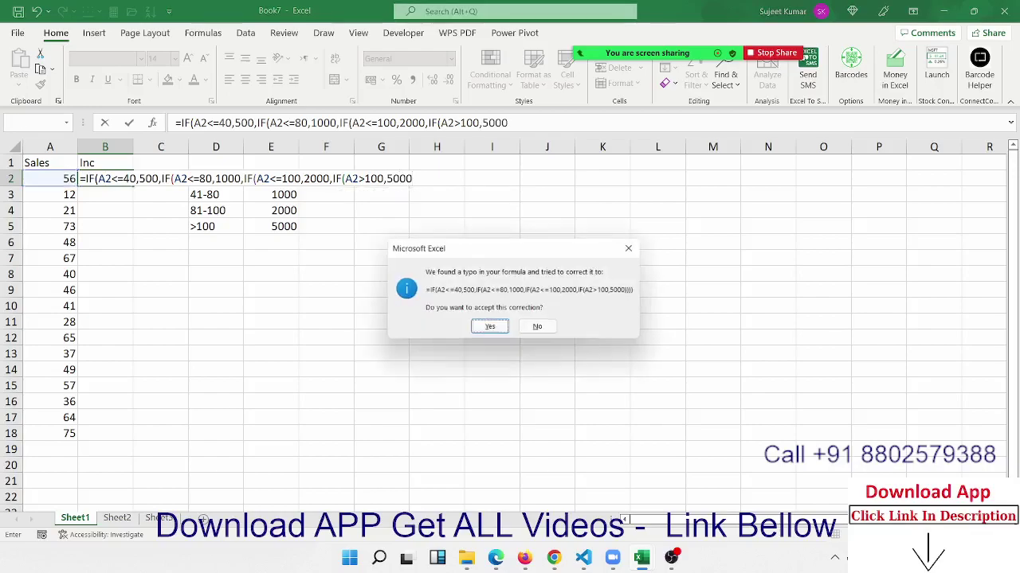
pyautogui.press('Return')
pyautogui.press('Up')
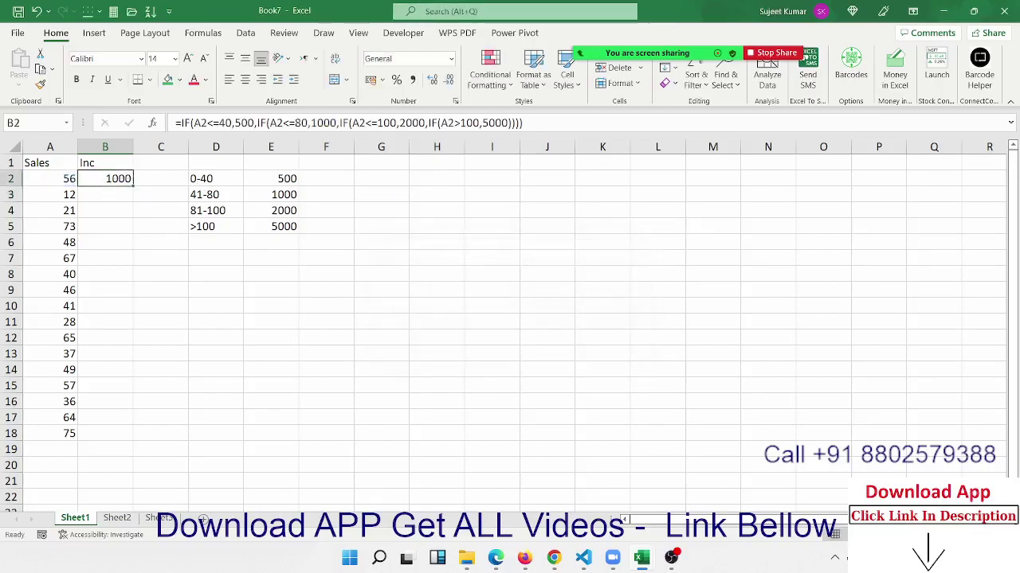
pyautogui.doubleClick(134, 185)
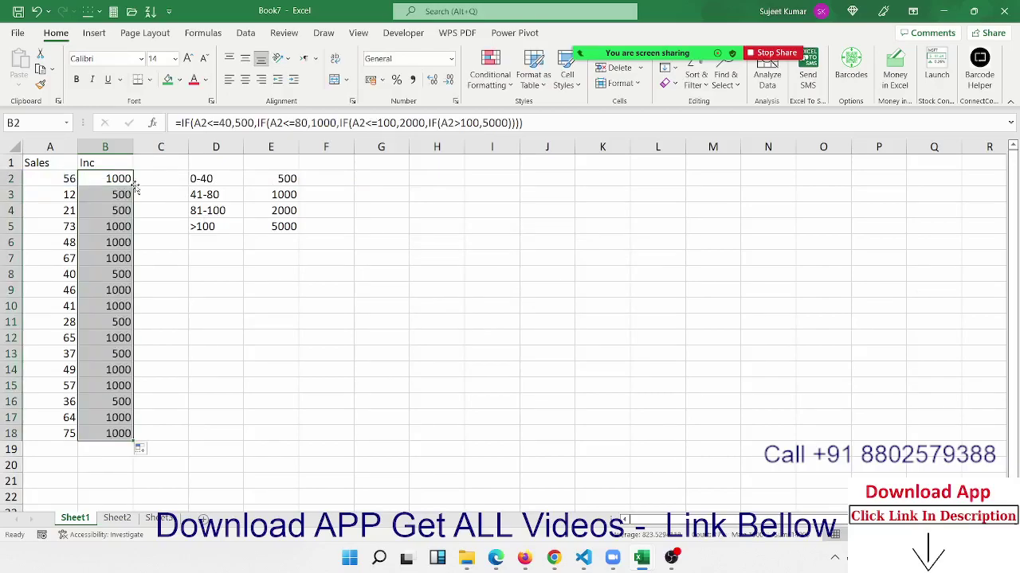
pyautogui.moveTo(619, 44)
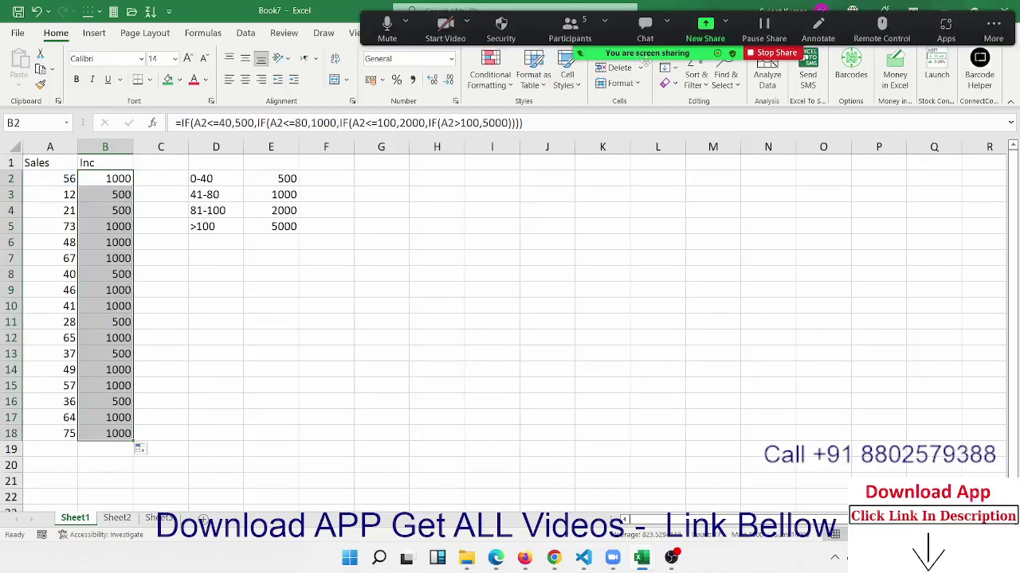
pyautogui.click(589, 40)
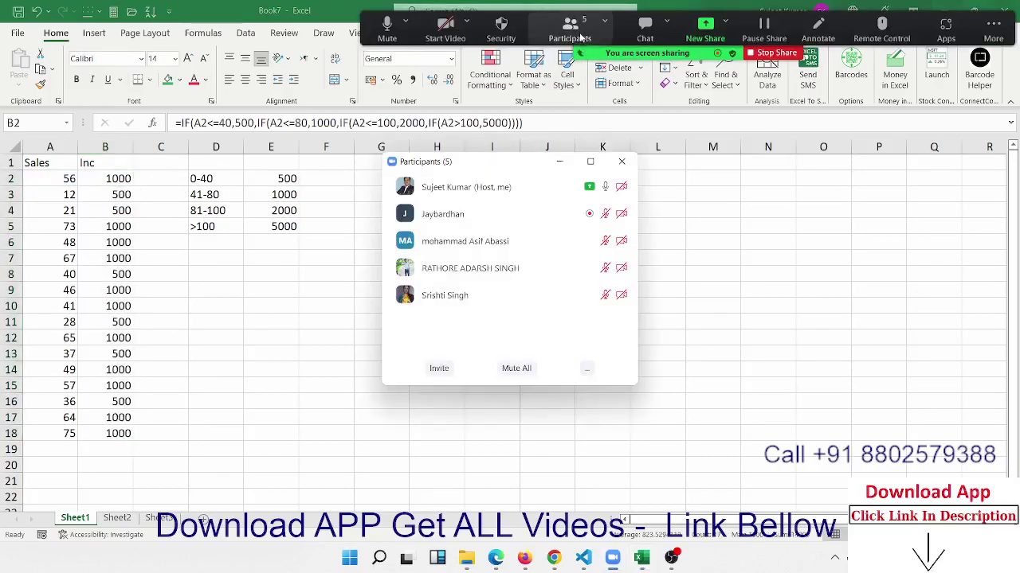
pyautogui.click(606, 239)
pyautogui.click(605, 271)
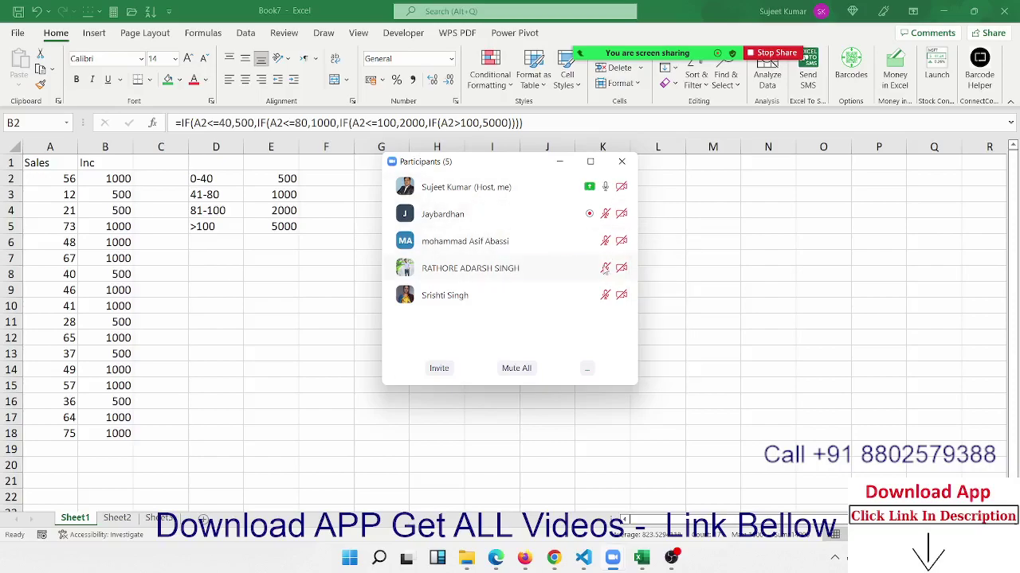
pyautogui.click(606, 268)
pyautogui.click(603, 301)
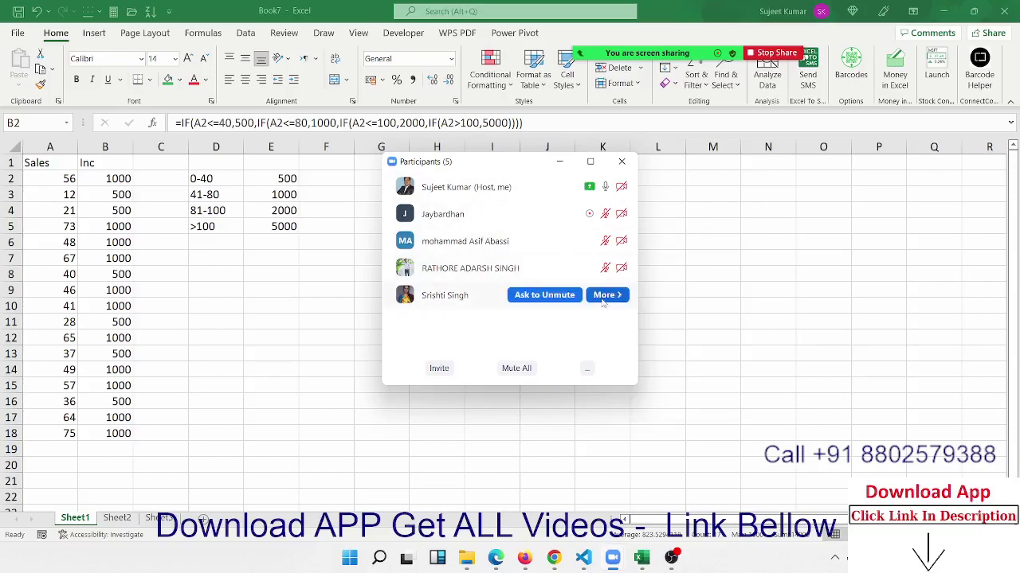
pyautogui.click(603, 301)
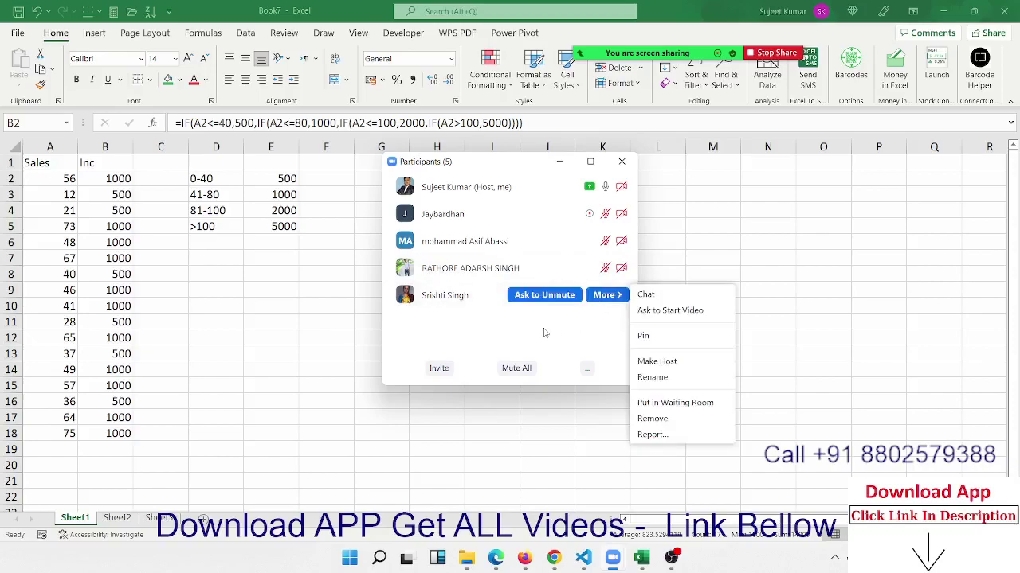
pyautogui.click(546, 333)
pyautogui.click(622, 162)
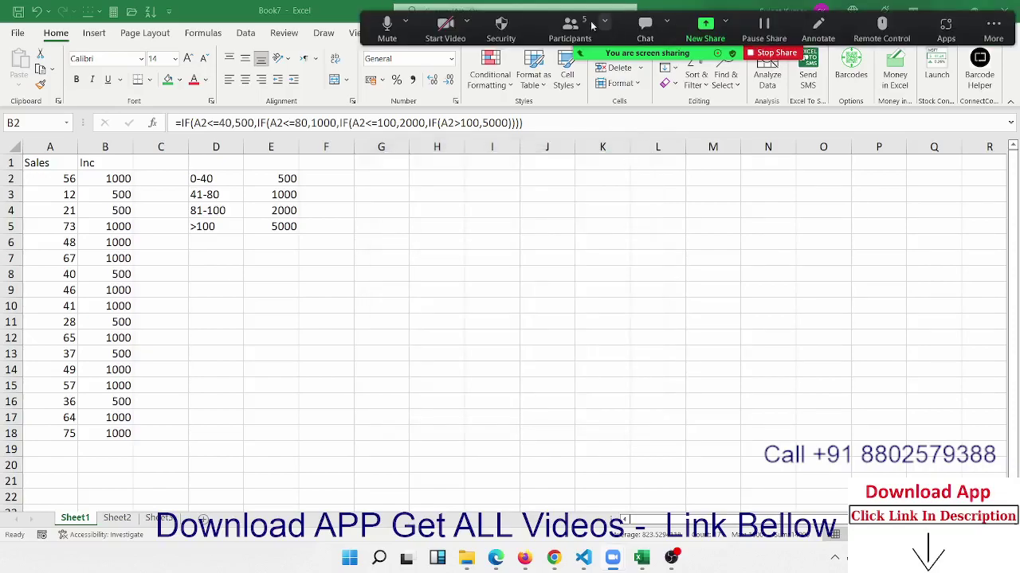
pyautogui.click(570, 30)
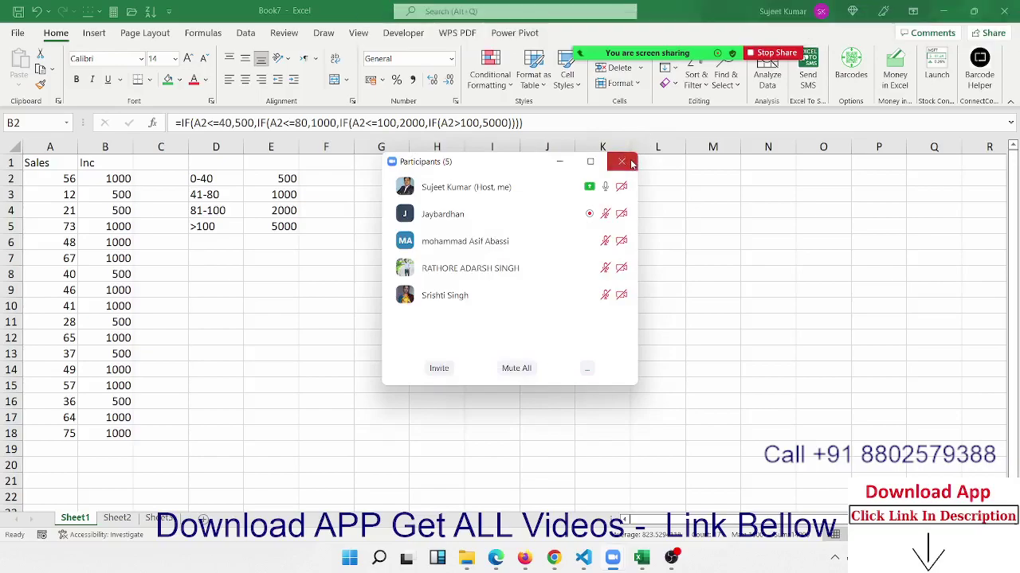
pyautogui.click(622, 162)
pyautogui.click(110, 170)
pyautogui.hotkey('ctrl', 'shift', 'Down')
pyautogui.click(112, 178)
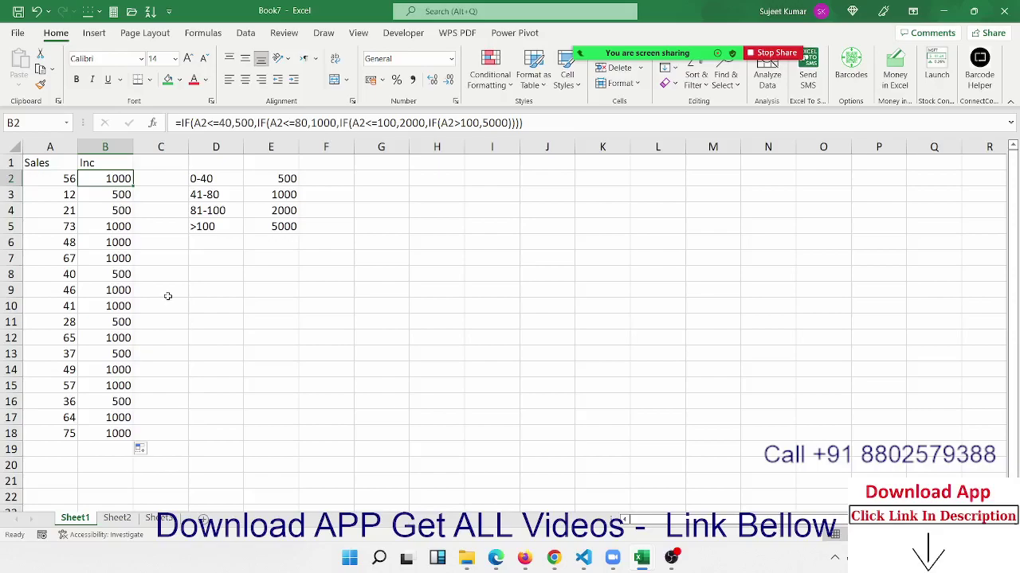
pyautogui.hotkey('ctrl', 's')
pyautogui.press('Escape')
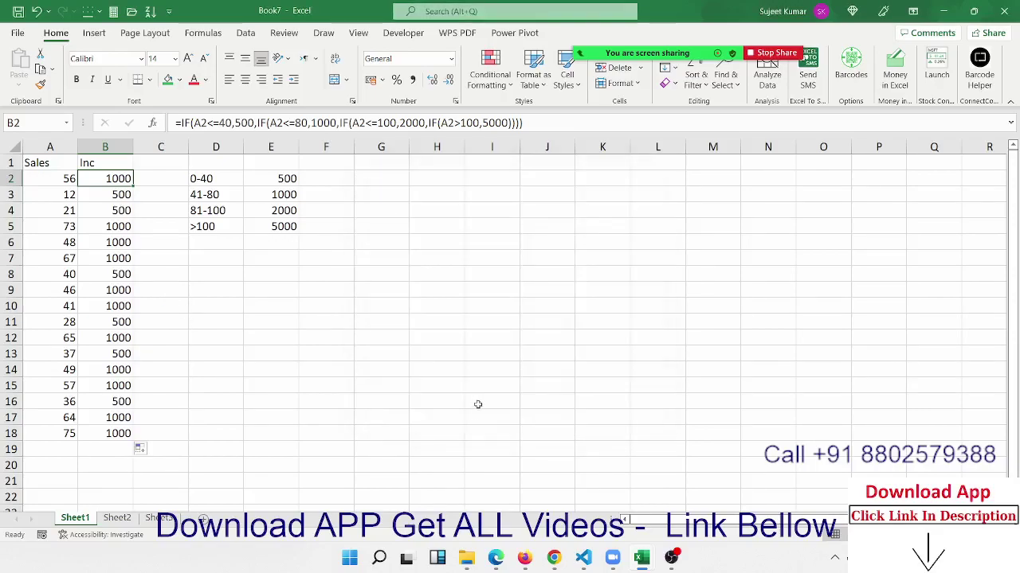
pyautogui.click(17, 32)
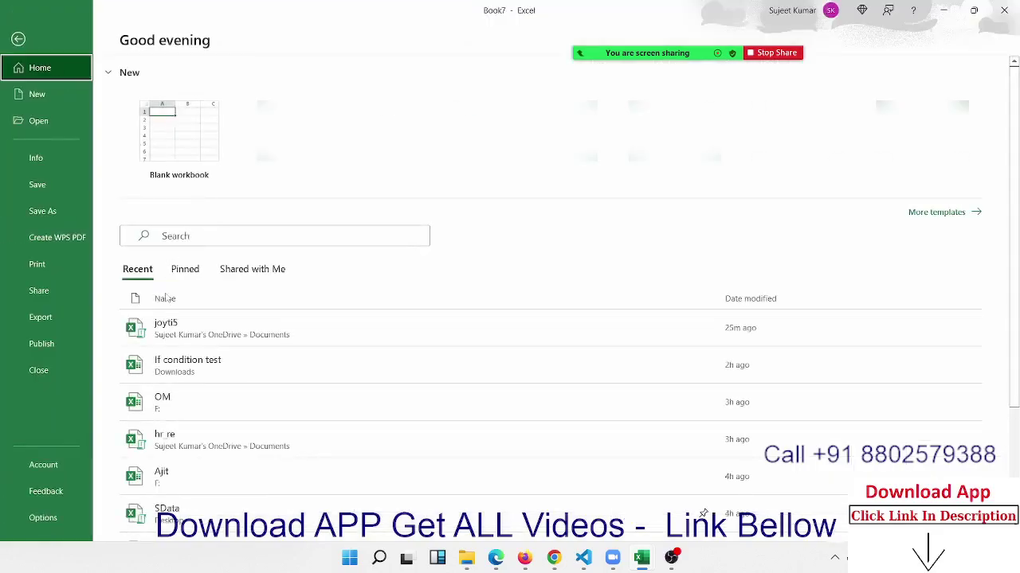
pyautogui.click(160, 364)
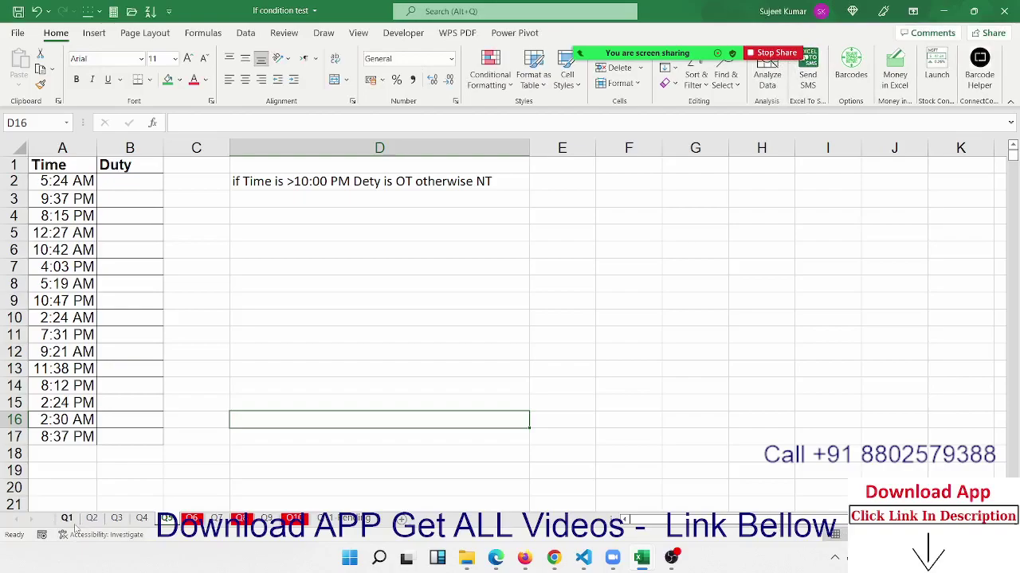
pyautogui.click(68, 518)
pyautogui.click(266, 346)
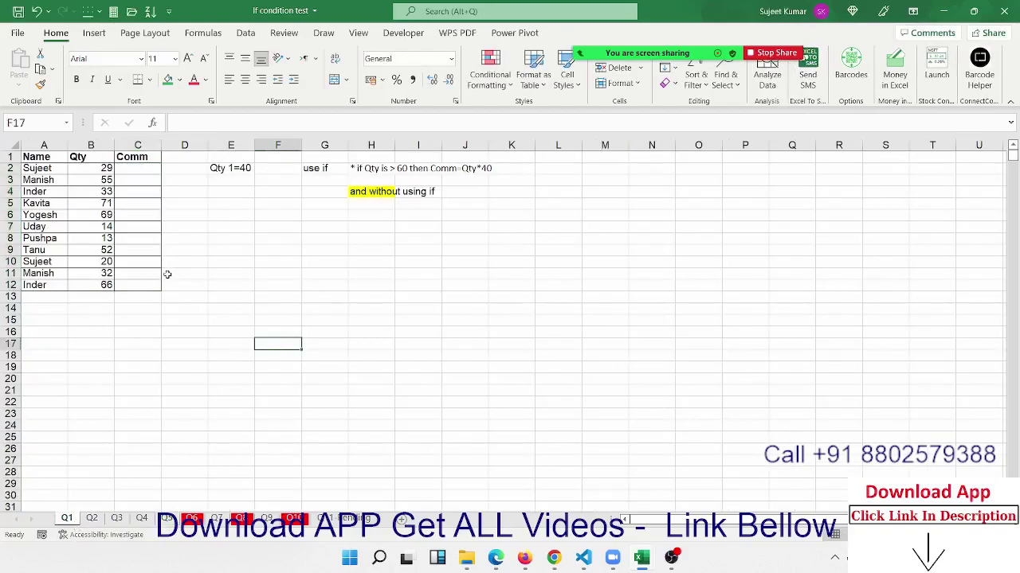
pyautogui.scroll(-1, 167, 274)
pyautogui.scroll(2, 167, 263)
pyautogui.keyDown('ctrl'); pyautogui.scroll(3, 164, 264); pyautogui.keyUp('ctrl')
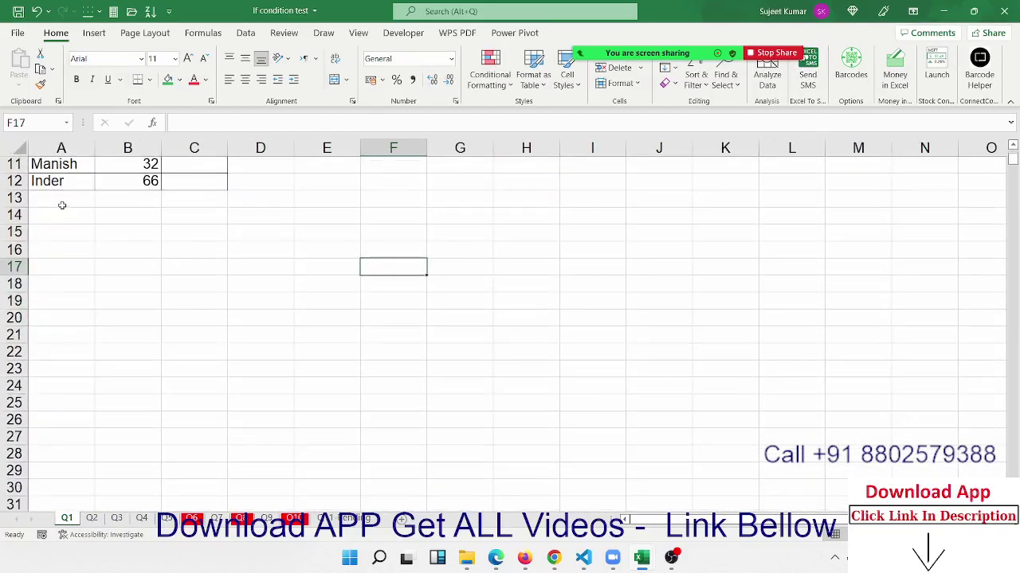
pyautogui.scroll(4, 72, 229)
pyautogui.click(514, 182)
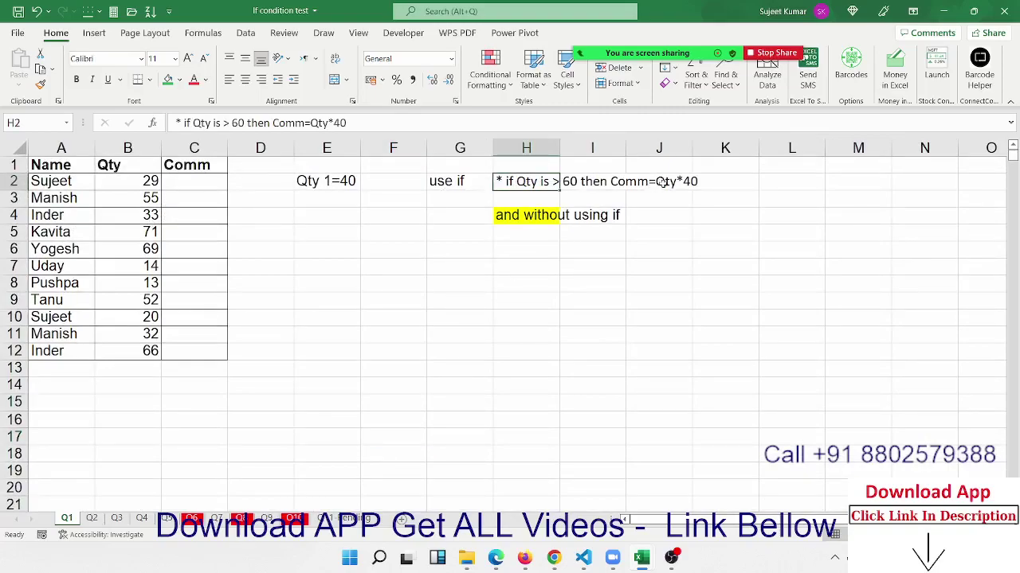
pyautogui.moveTo(183, 189); pyautogui.dragTo(166, 317)
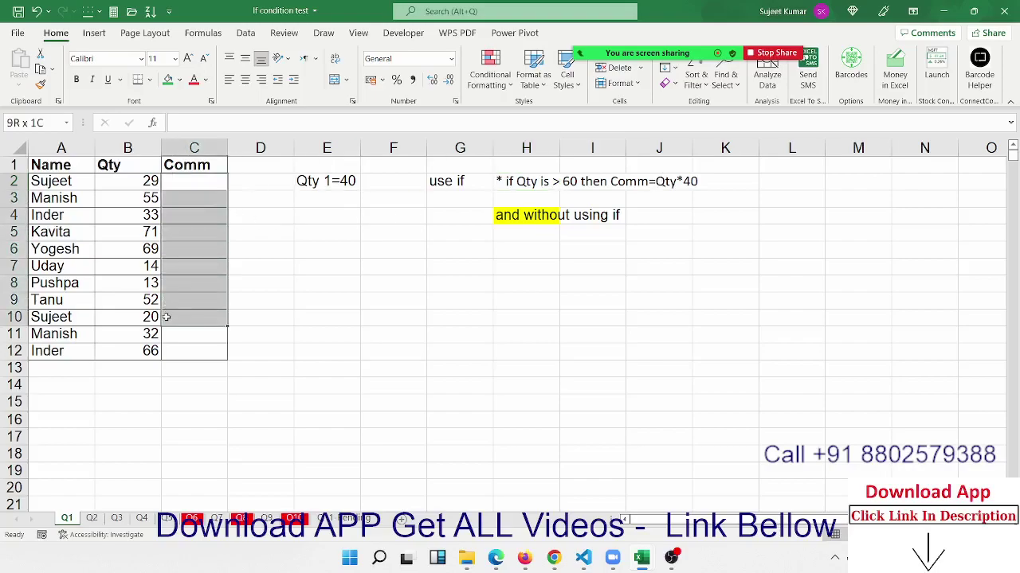
pyautogui.click(142, 212)
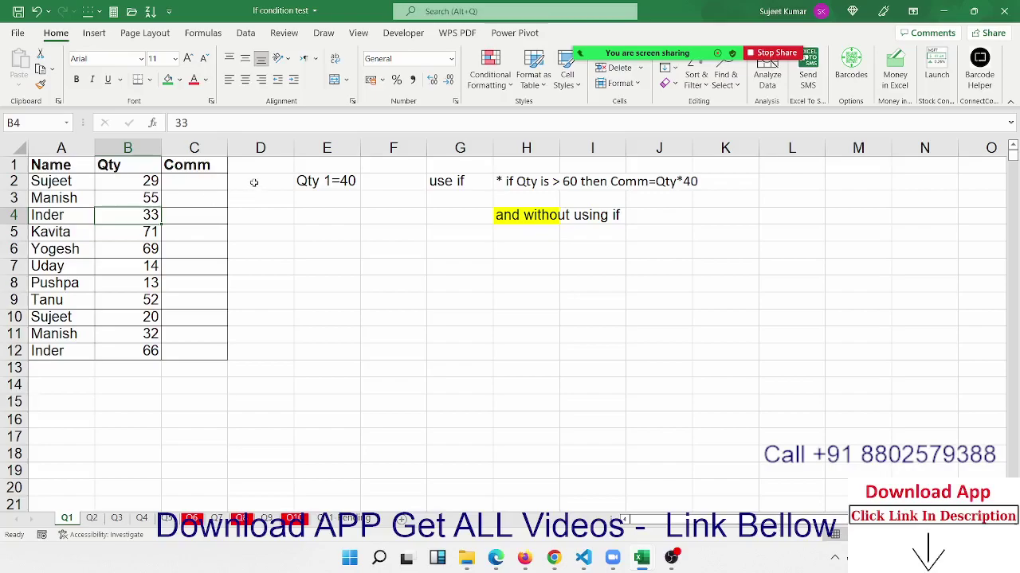
pyautogui.click(532, 184)
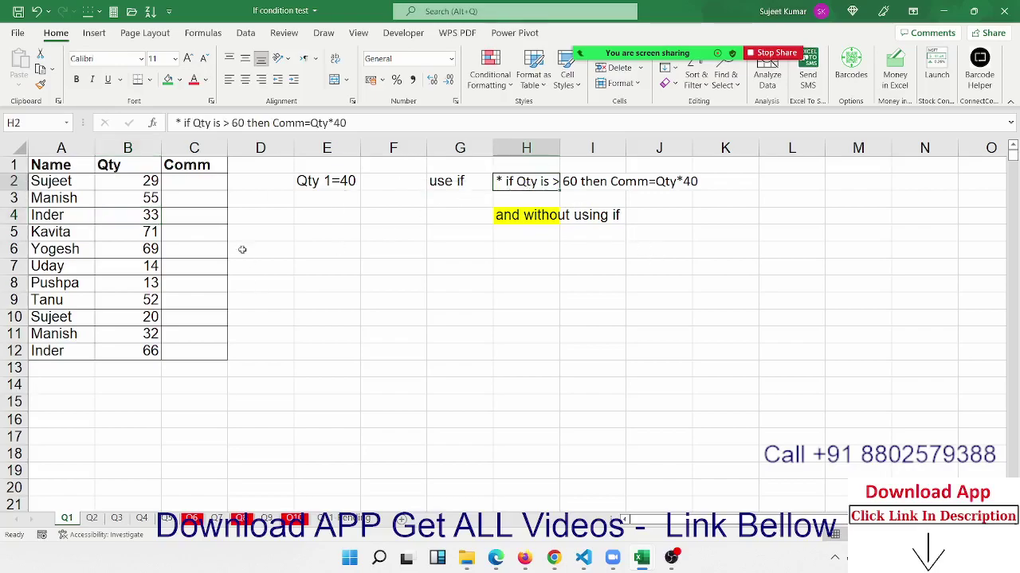
pyautogui.click(195, 203)
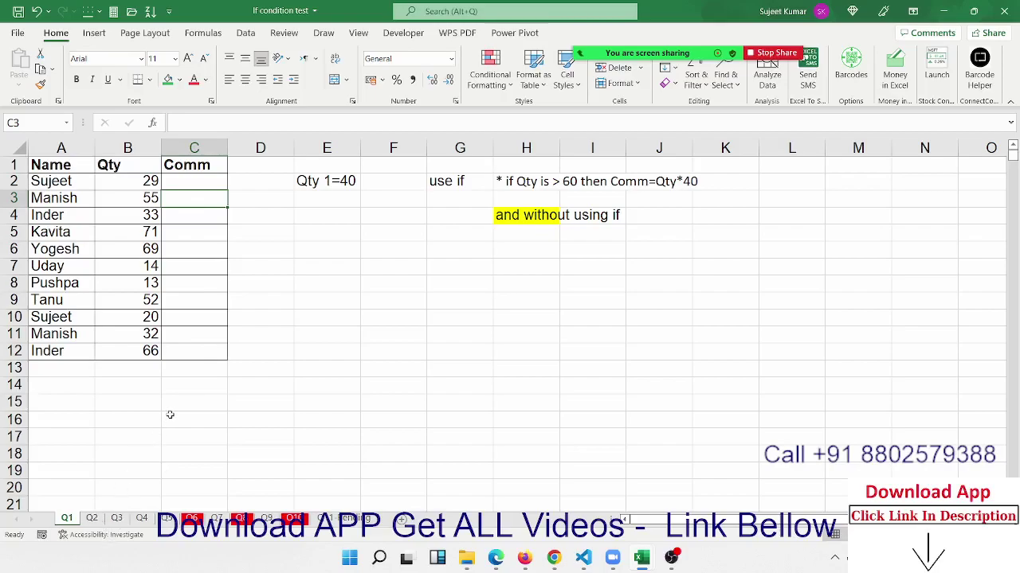
# Step: Review sheet Q2, checking the >=40 part of its rule
pyautogui.click(92, 518)
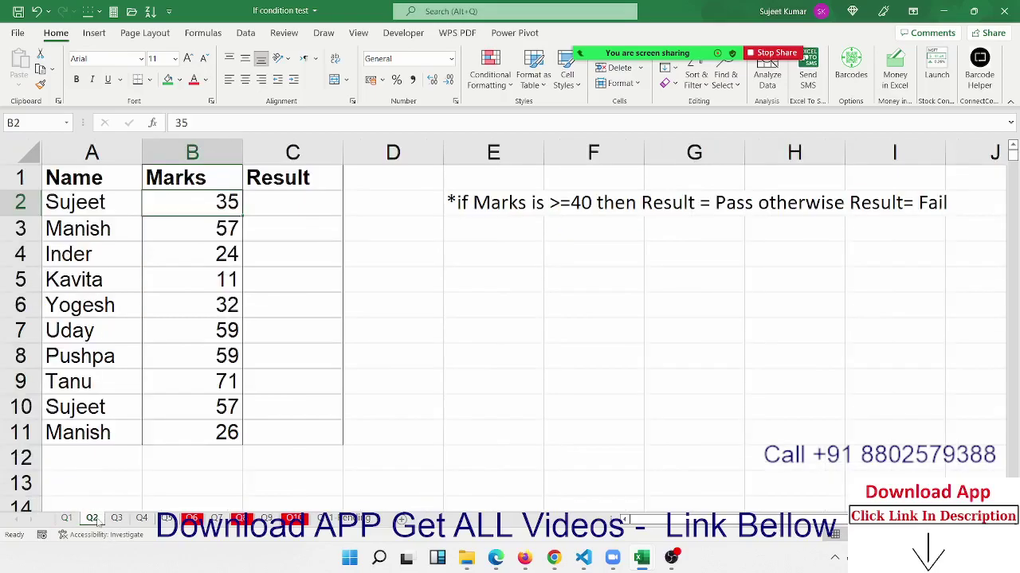
pyautogui.click(578, 208)
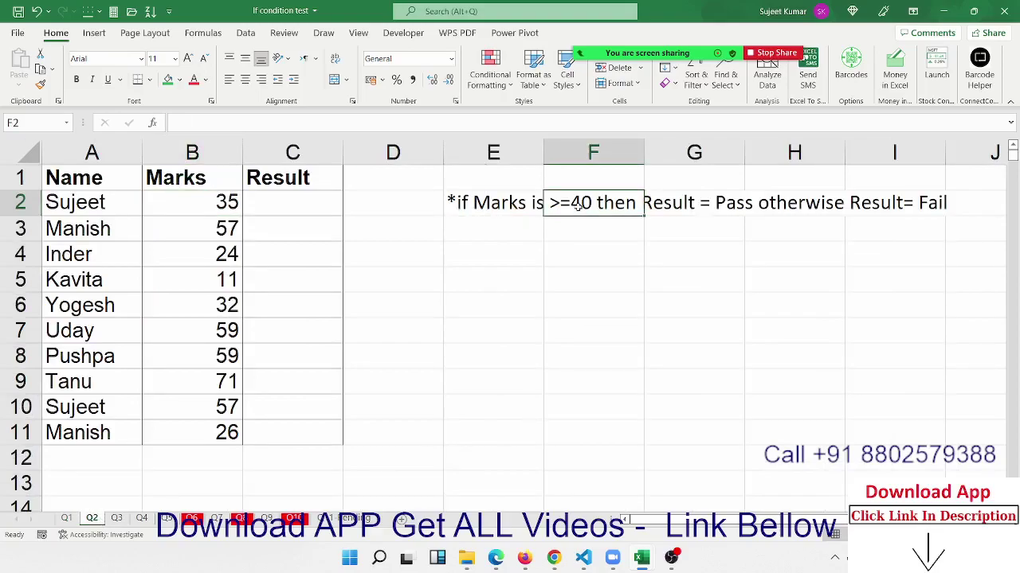
pyautogui.click(516, 290)
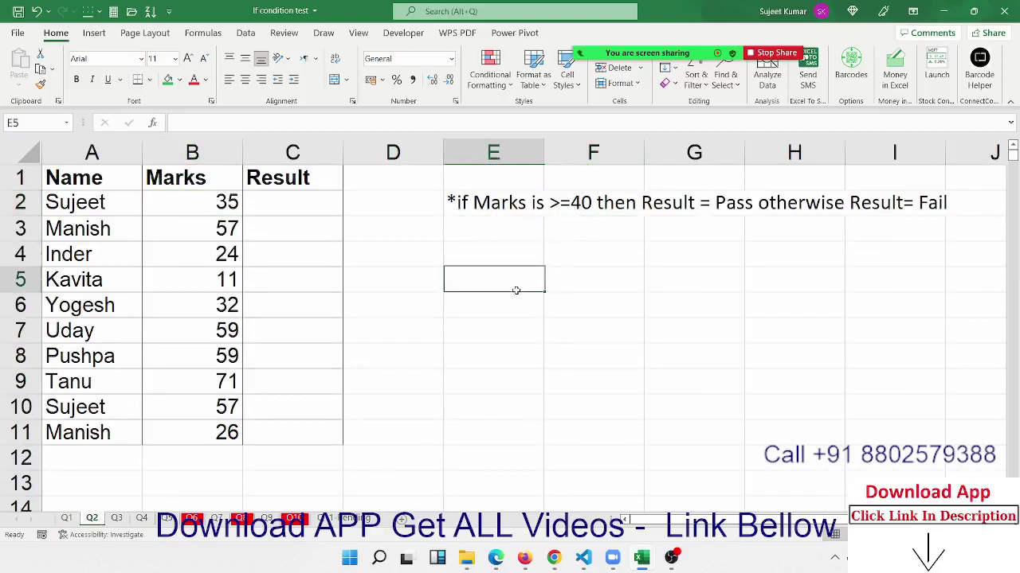
# Step: Step through sheets Q3 and Q4, selecting Q4's MRP values in A2:A16, then Q5
pyautogui.click(117, 518)
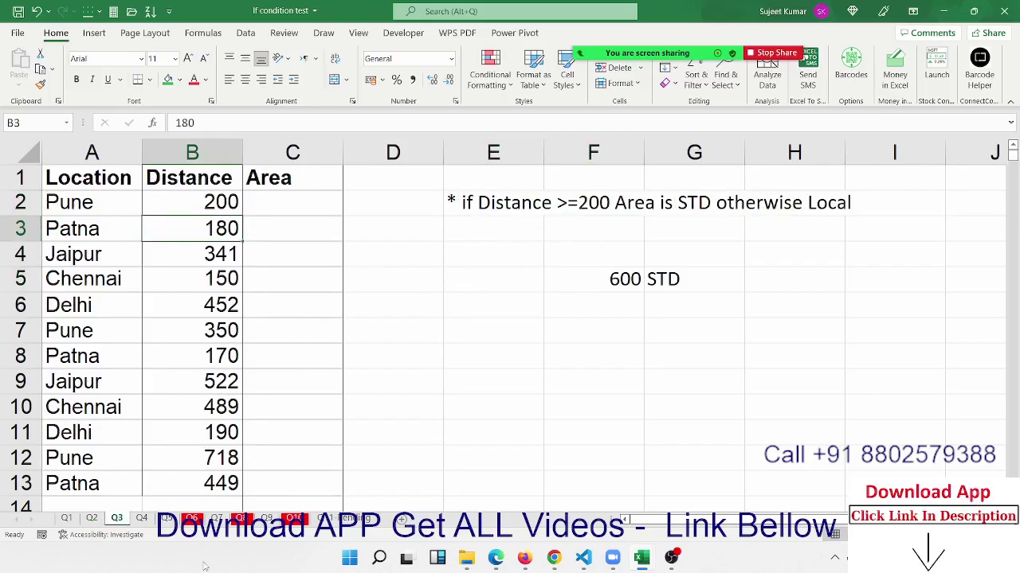
pyautogui.click(142, 519)
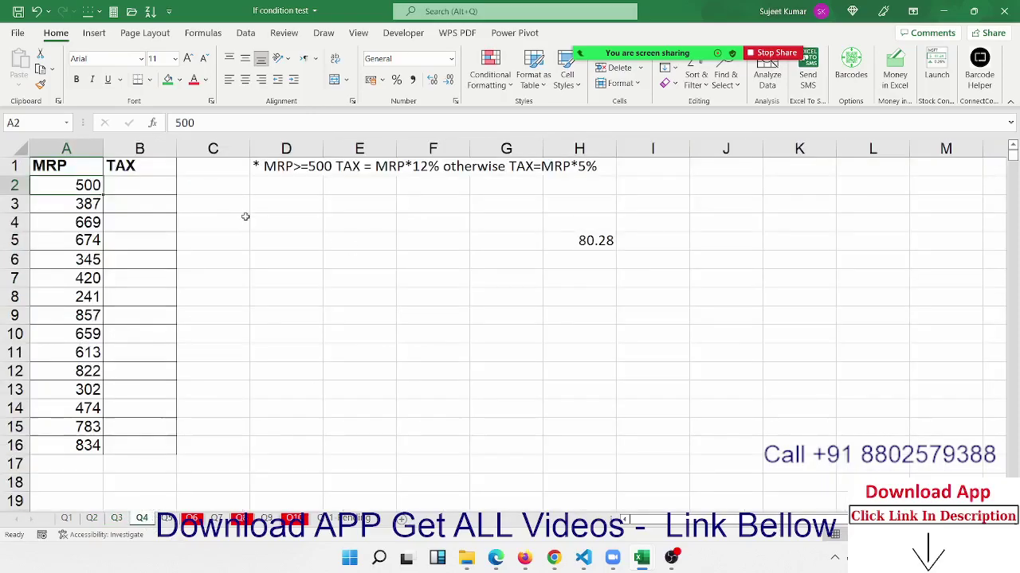
pyautogui.moveTo(80, 185); pyautogui.dragTo(88, 446)
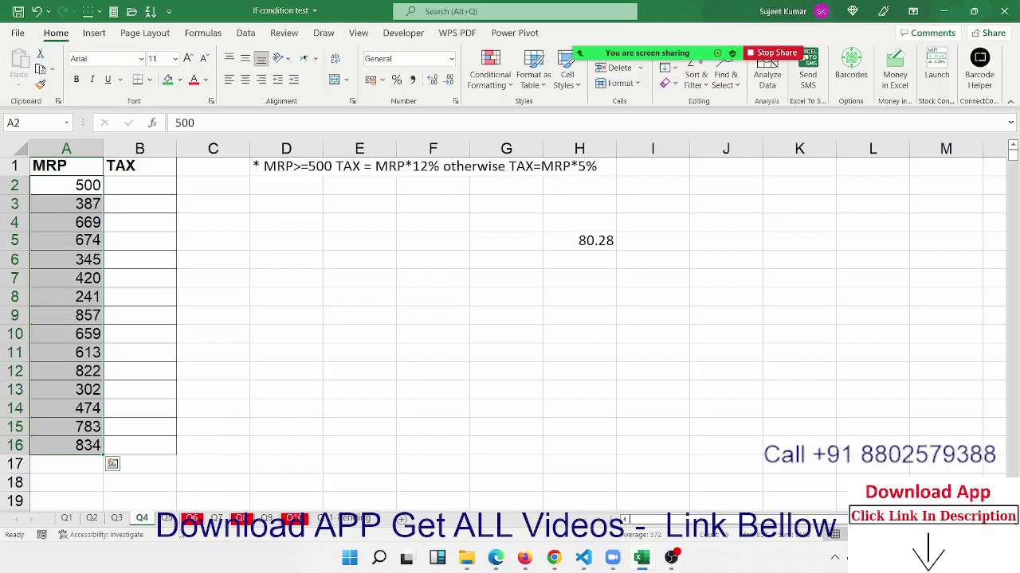
pyautogui.click(167, 518)
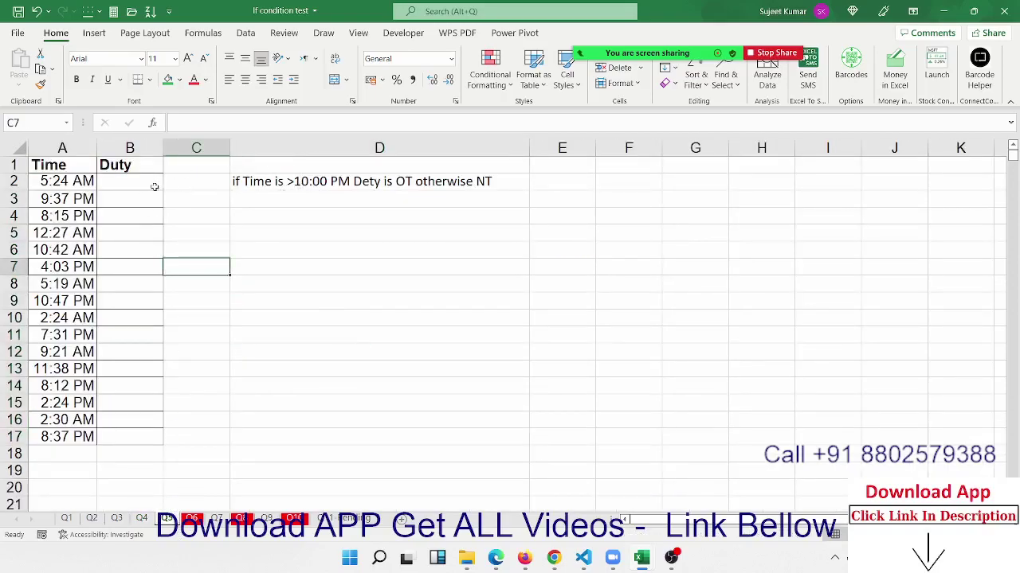
# Step: On Q6, inspect the first student's scores and the And and nested-If result cells, then reach Q7
pyautogui.click(192, 519)
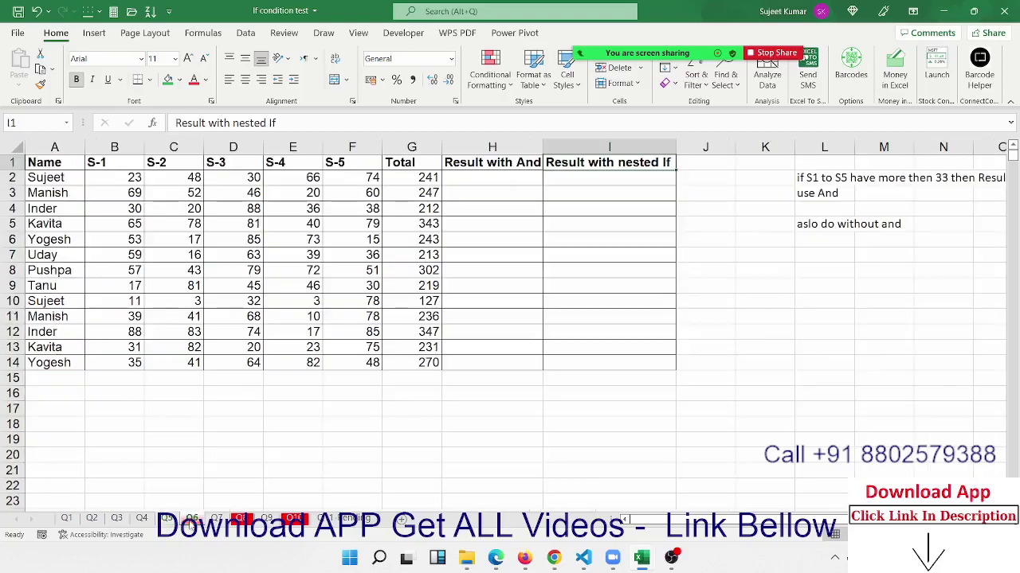
pyautogui.click(279, 270)
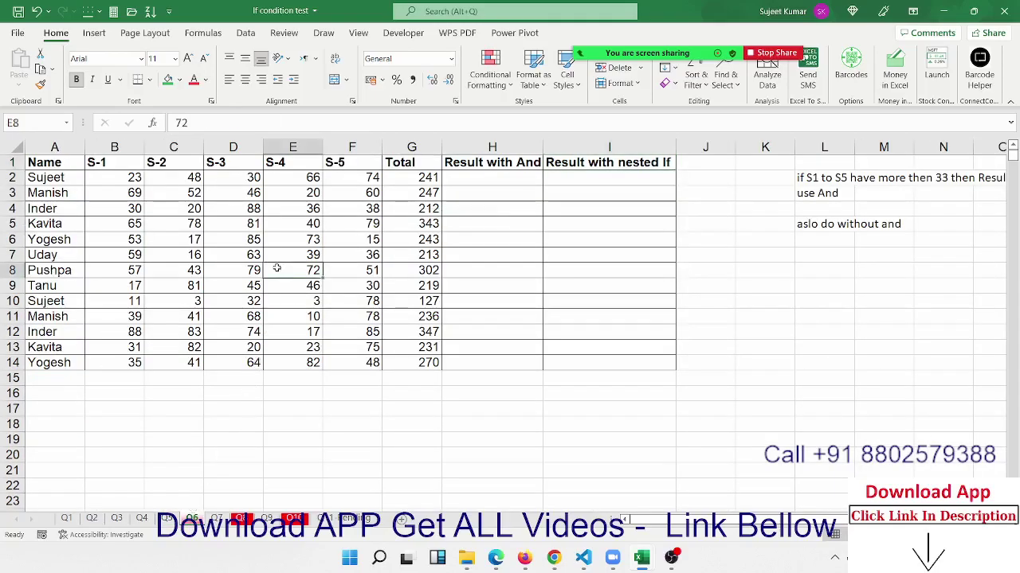
pyautogui.moveTo(114, 177); pyautogui.dragTo(351, 180)
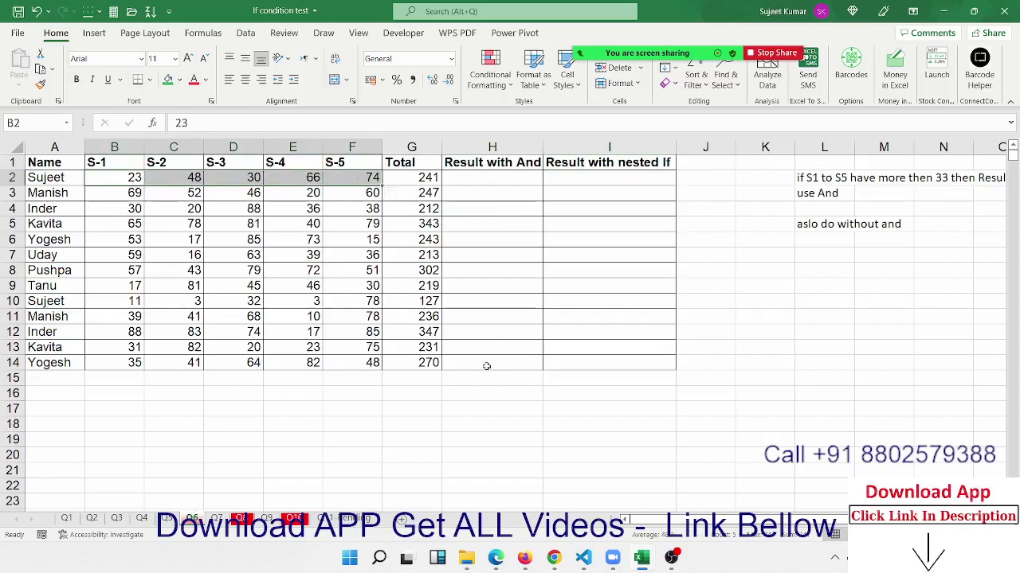
pyautogui.click(505, 172)
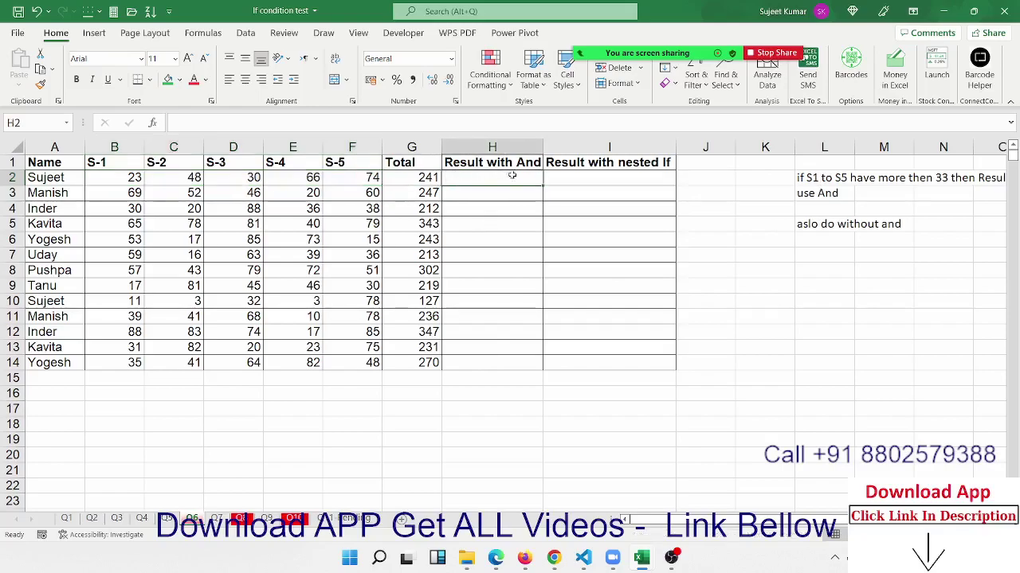
pyautogui.click(635, 185)
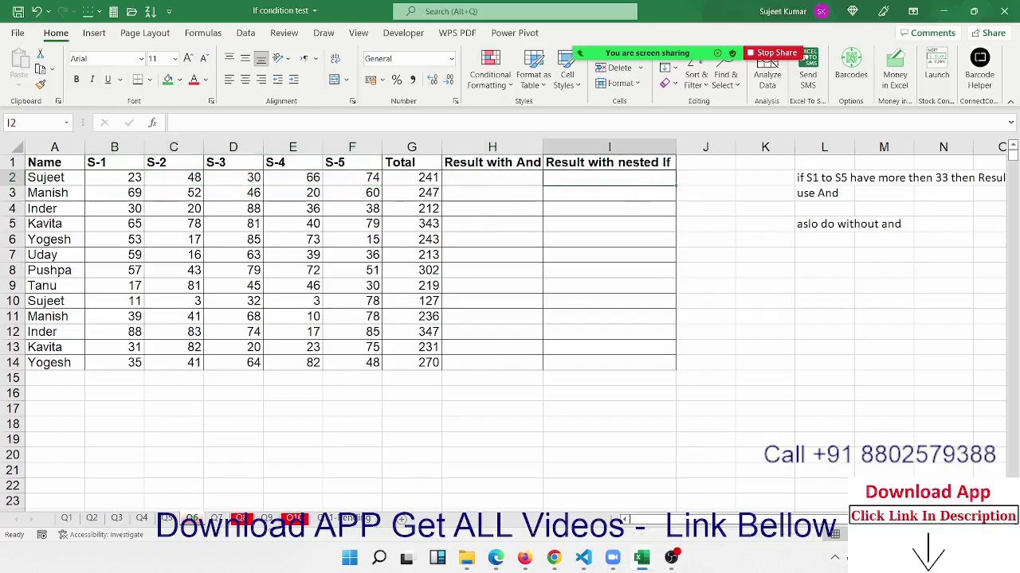
pyautogui.click(217, 519)
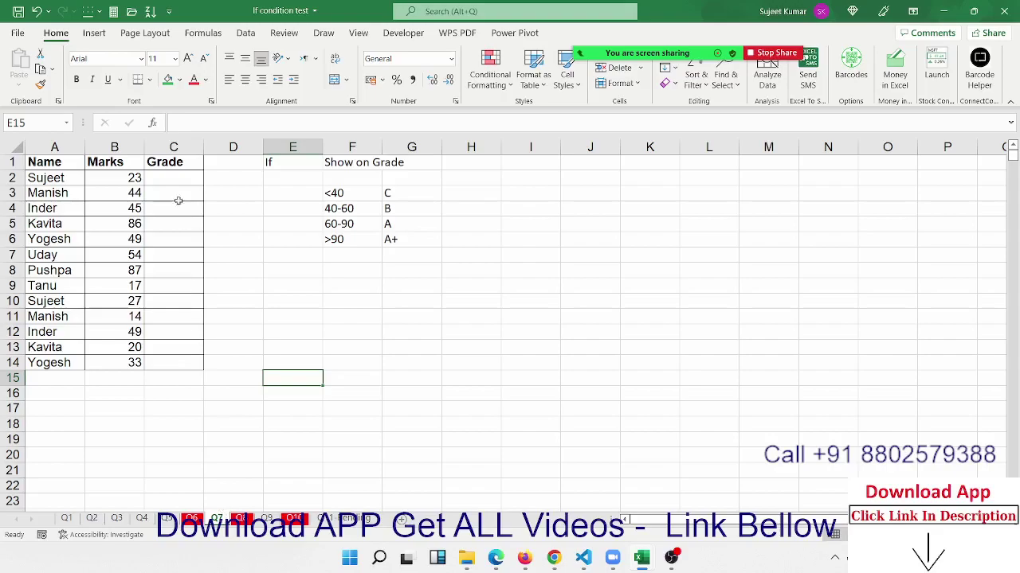
# Step: Inspect Q7's empty Grade cells and grade bands, then Q8's Incentive column and bands, ending on Q9
pyautogui.moveTo(169, 178); pyautogui.dragTo(170, 367)
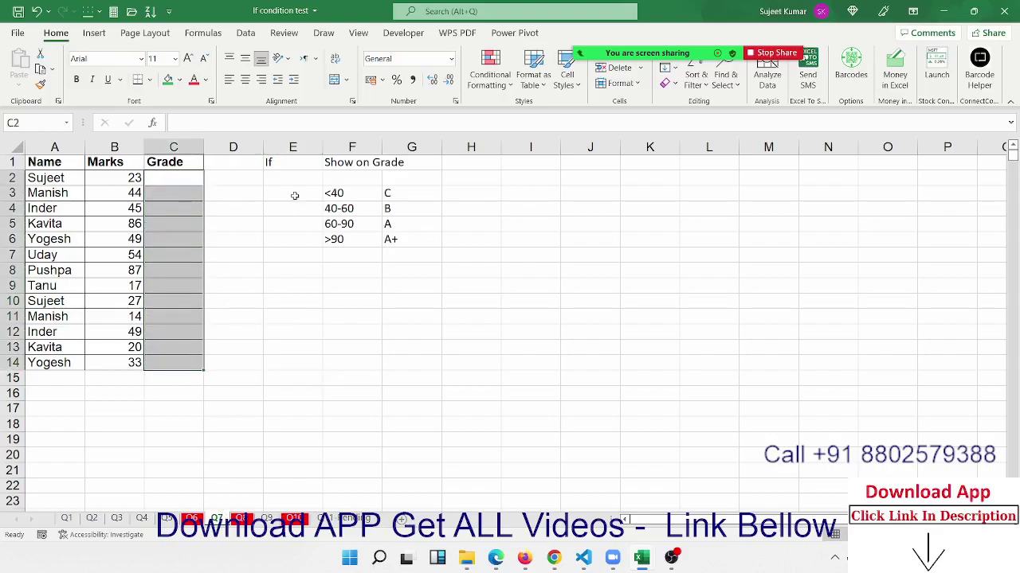
pyautogui.moveTo(294, 194); pyautogui.dragTo(434, 271)
pyautogui.click(240, 519)
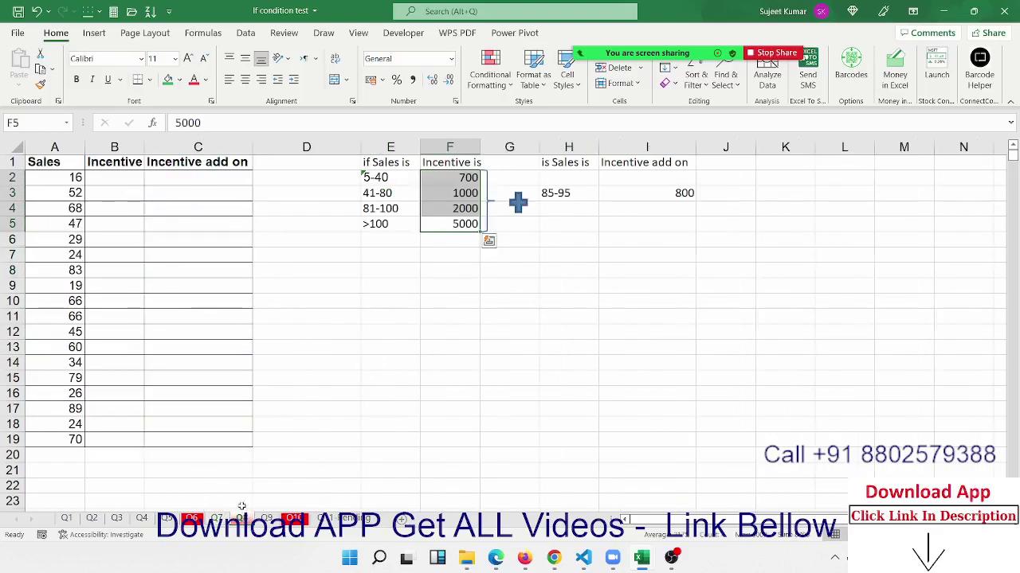
pyautogui.moveTo(95, 179); pyautogui.dragTo(114, 440)
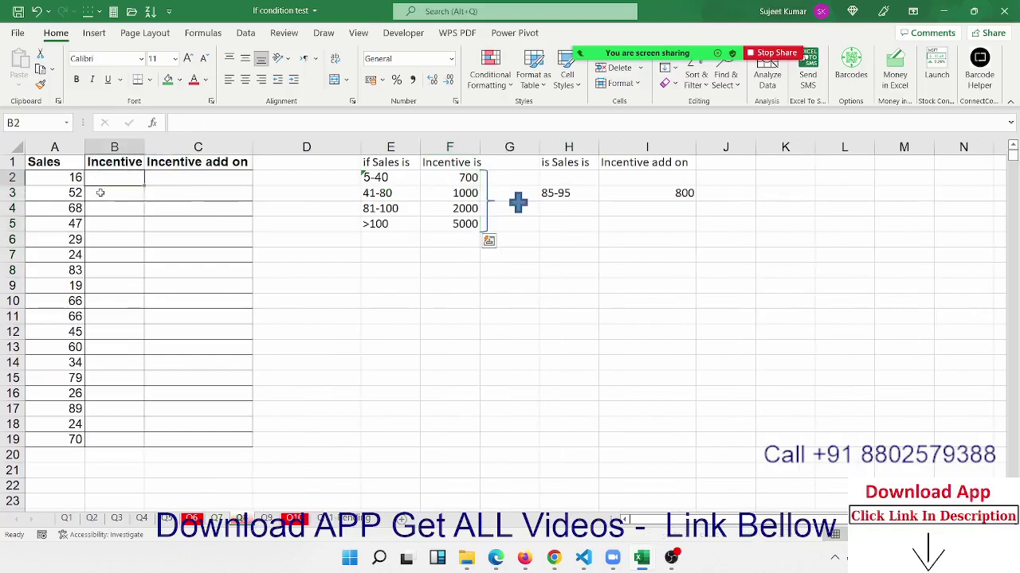
pyautogui.moveTo(334, 167); pyautogui.dragTo(438, 241)
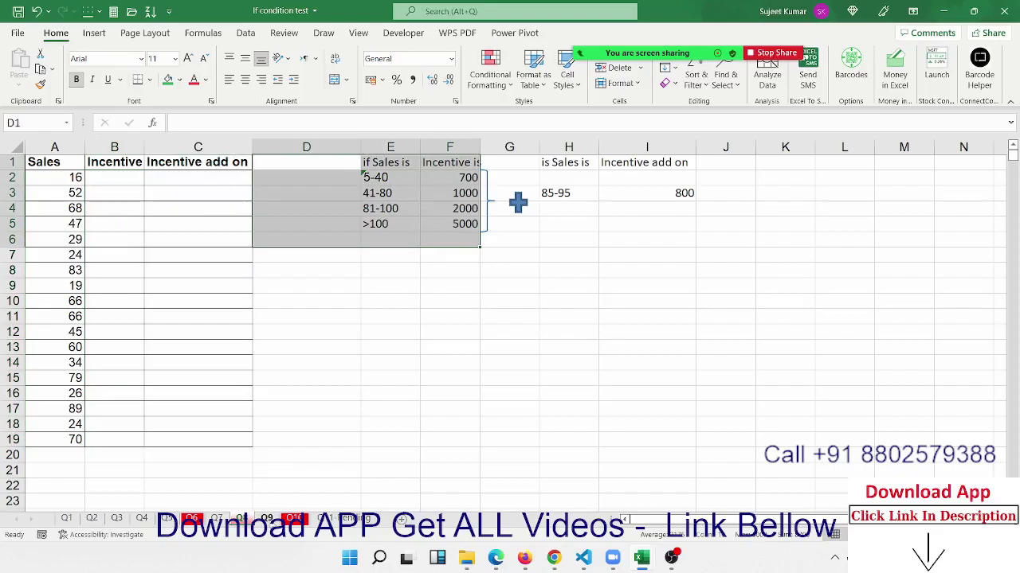
pyautogui.click(267, 518)
pyautogui.click(215, 328)
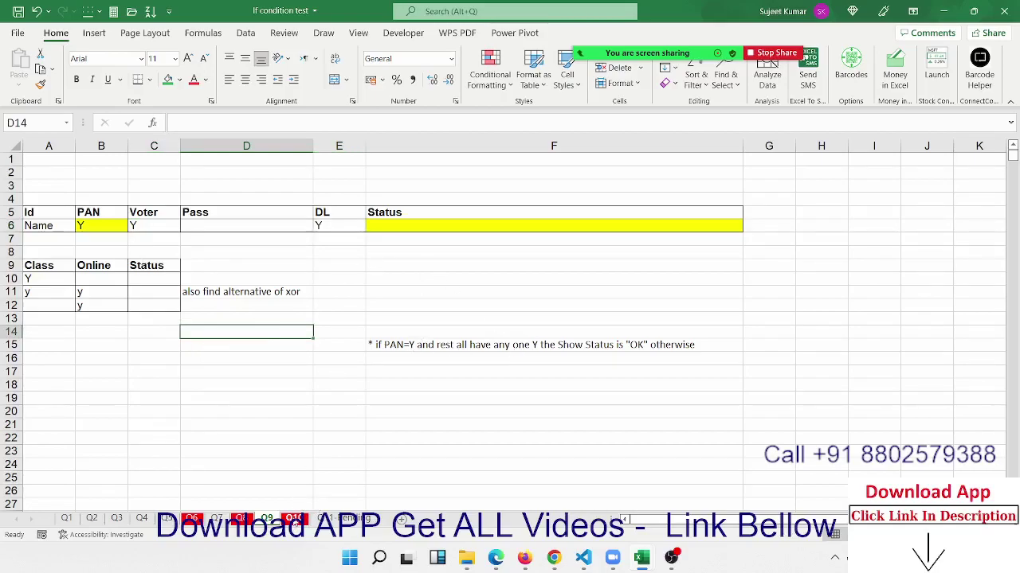
# Step: Inspect the nested IF formula behind Q10's incentive result 280 in C2
pyautogui.click(293, 520)
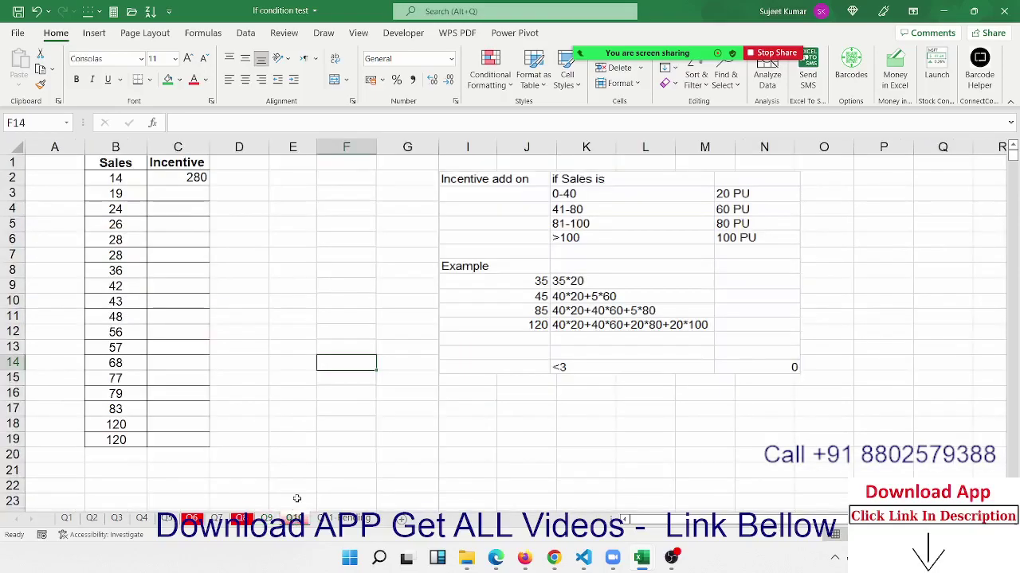
pyautogui.click(192, 178)
pyautogui.doubleClick(191, 178)
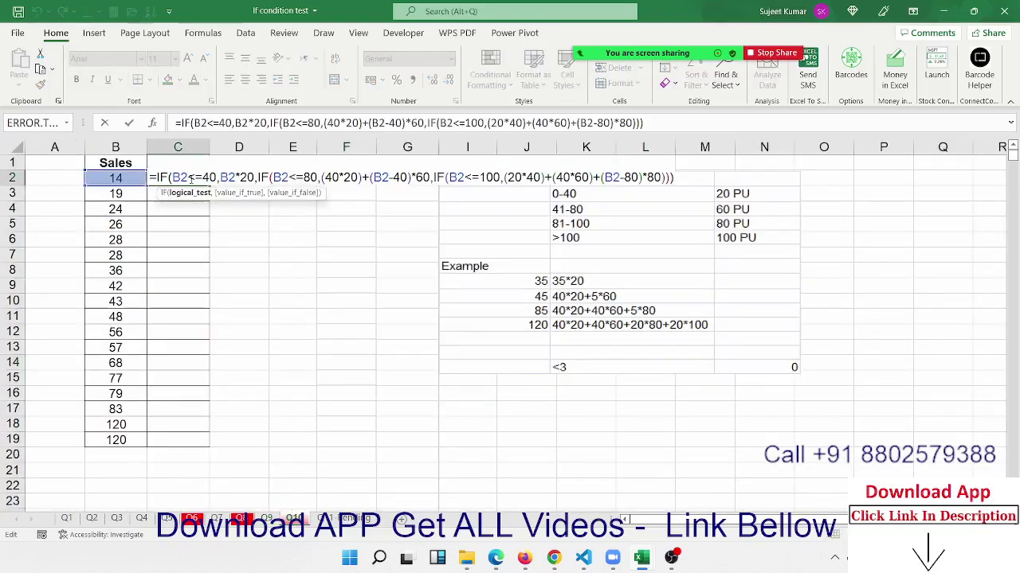
pyautogui.press('Return')
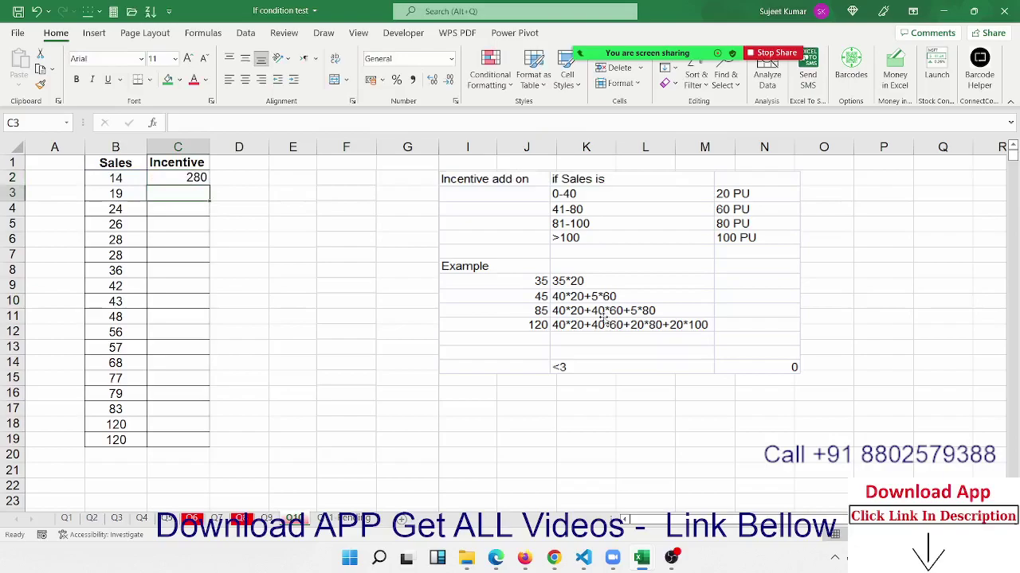
# Step: Compare Q8's incentive amounts F2:F5, then save the workbook with sheet Q1 in front
pyautogui.click(240, 521)
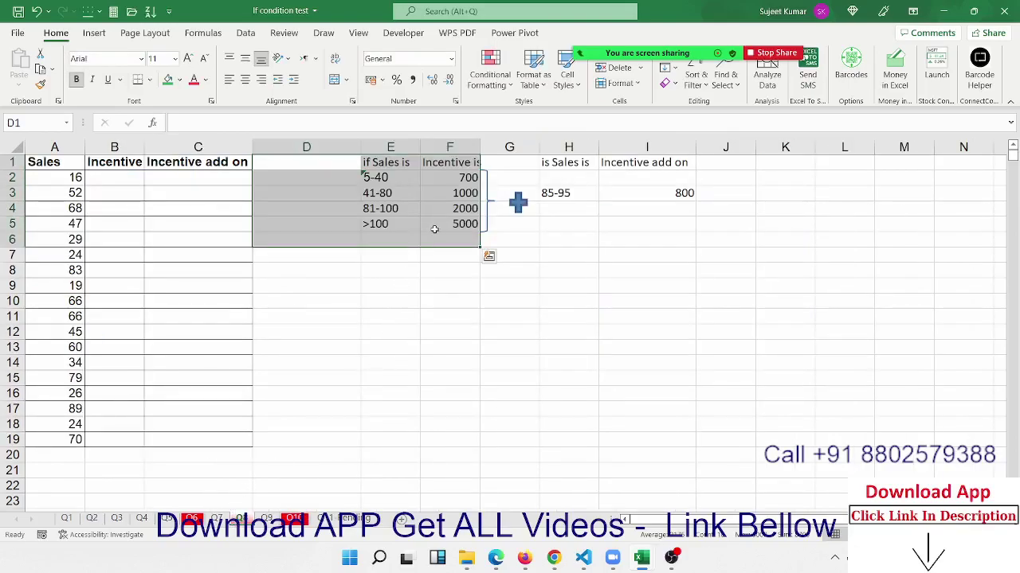
pyautogui.moveTo(444, 223); pyautogui.dragTo(451, 179)
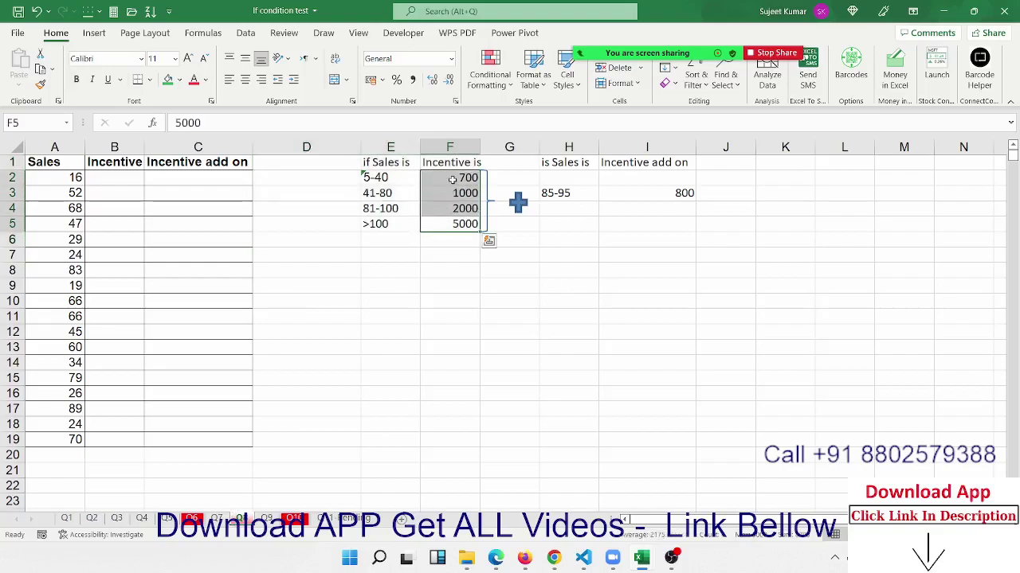
pyautogui.click(306, 522)
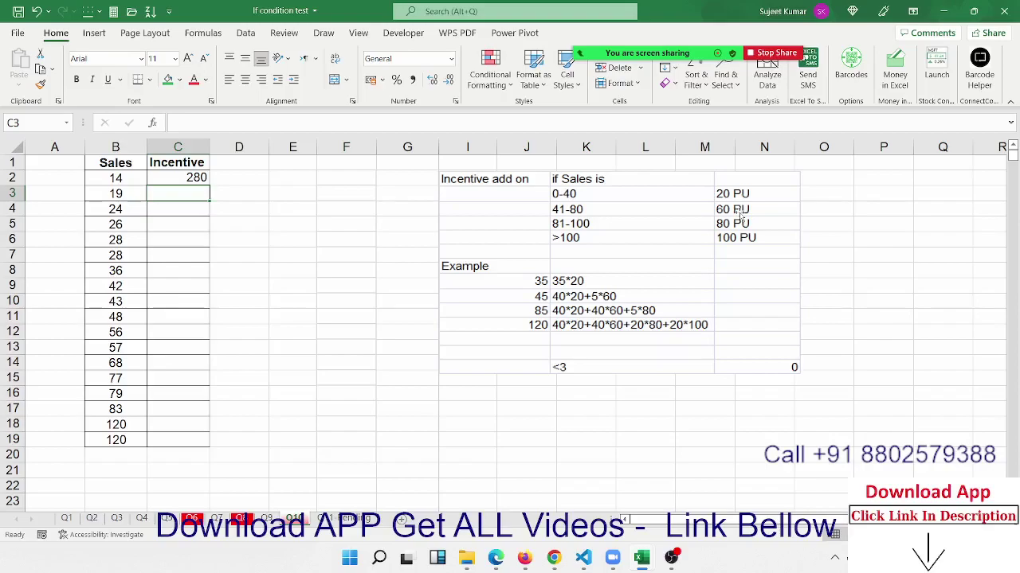
pyautogui.click(312, 257)
pyautogui.click(17, 11)
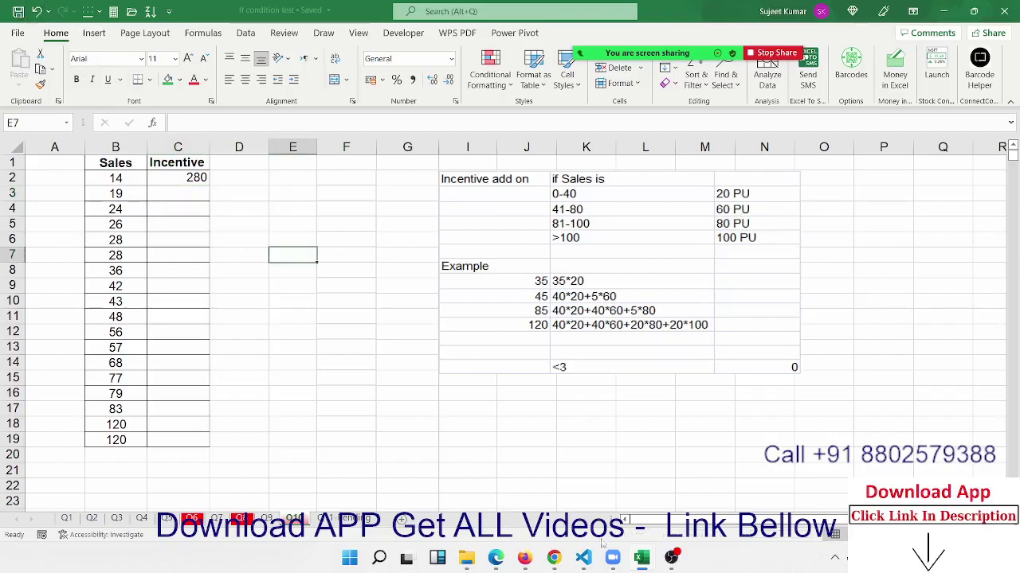
pyautogui.click(67, 519)
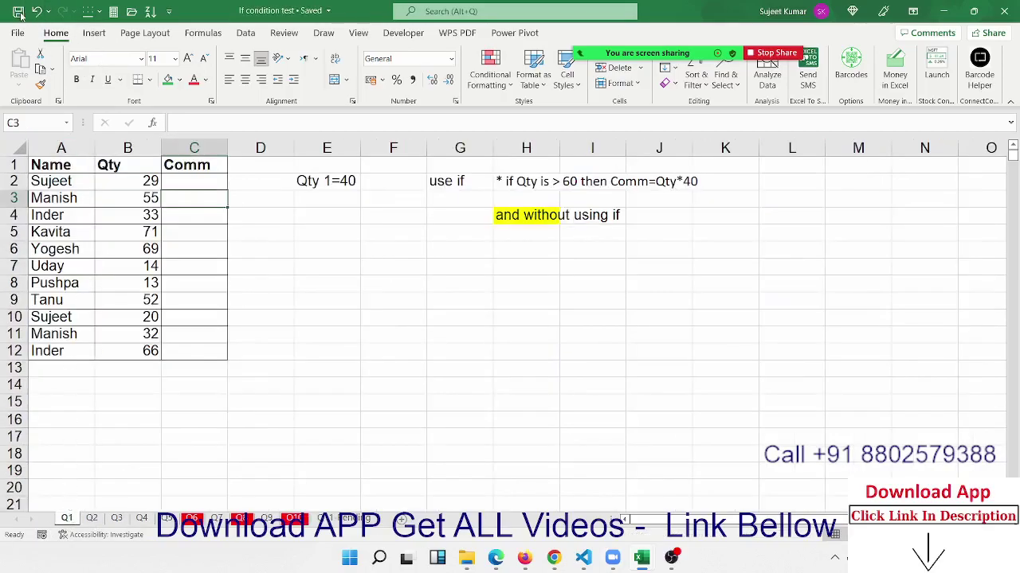
# Step: In Gmail, read the 'Report about Crime Videos' conversation, then return to the inbox
pyautogui.click(544, 560)
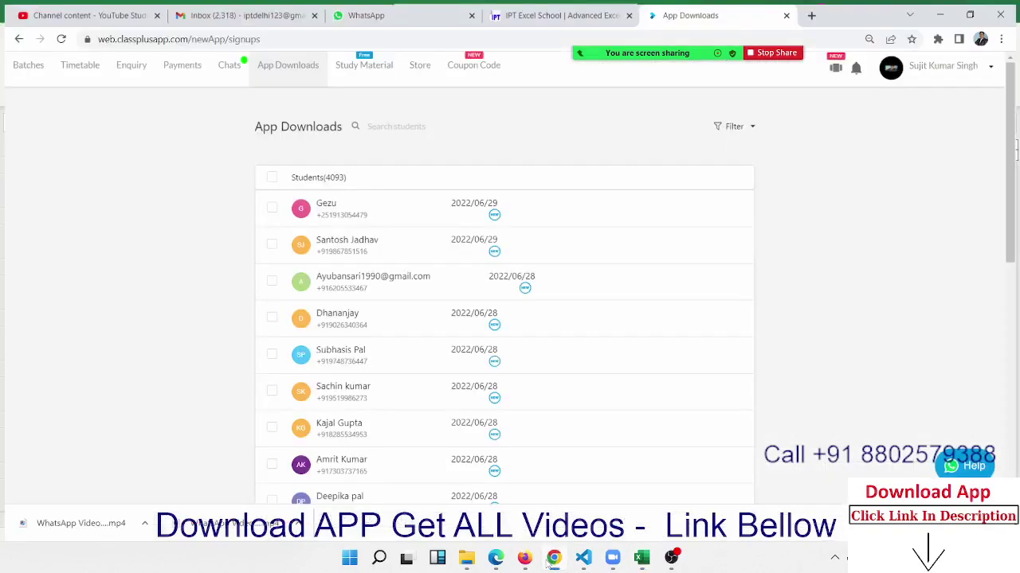
pyautogui.click(235, 12)
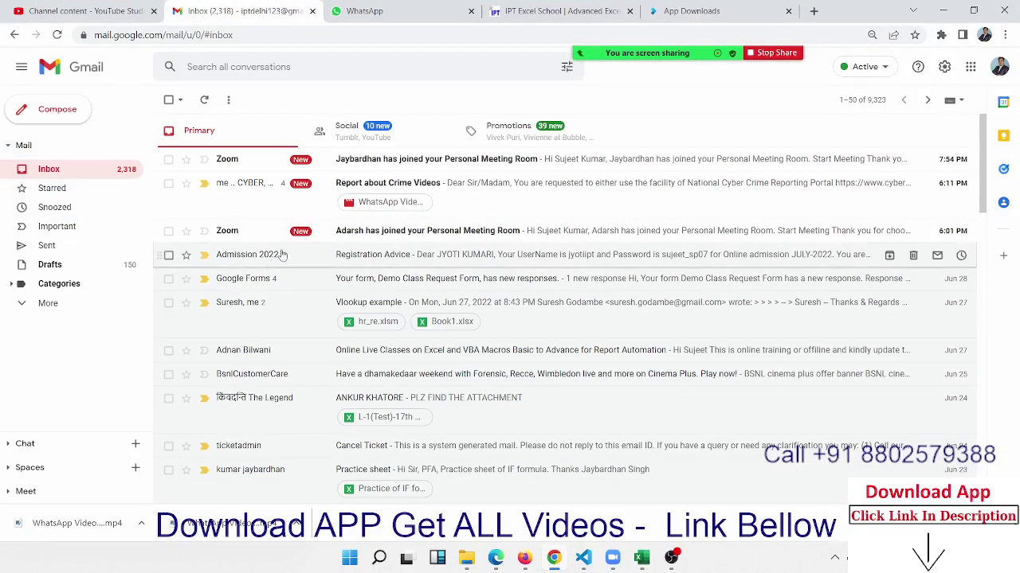
pyautogui.click(255, 213)
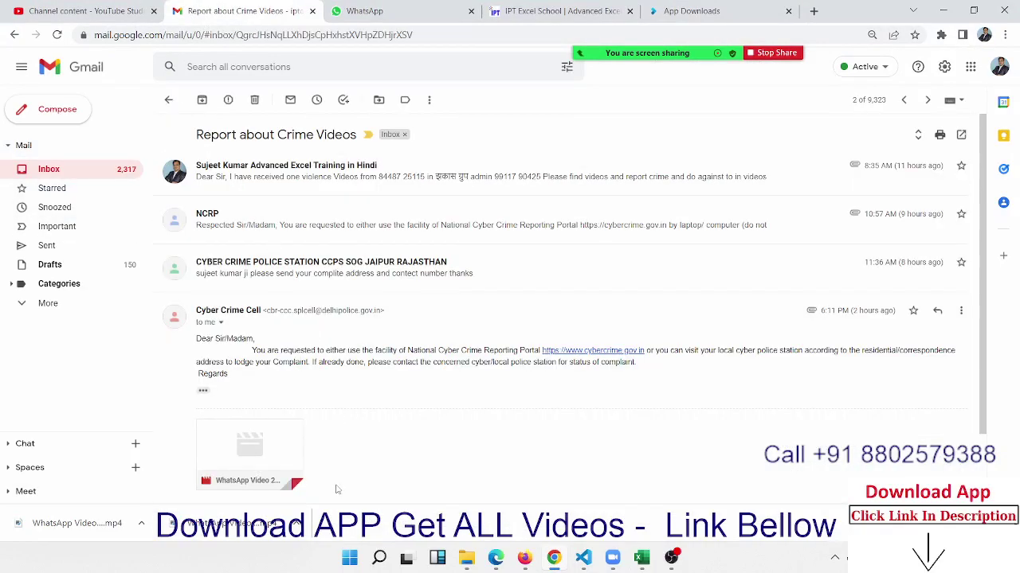
pyautogui.doubleClick(407, 350)
pyautogui.click(404, 376)
pyautogui.click(78, 170)
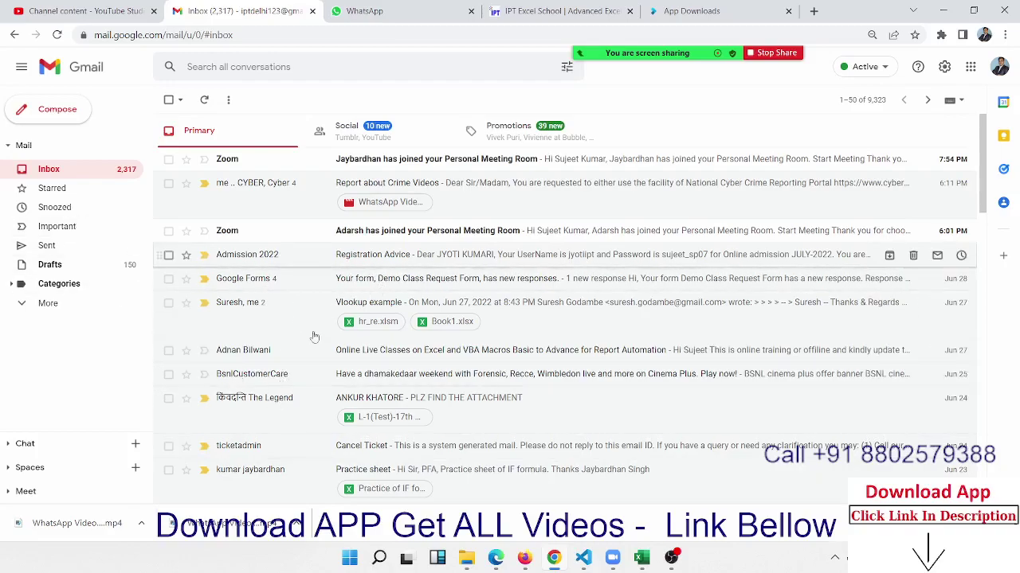
# Step: Start a new email and add the first student recipient from the contact suggestions
pyautogui.click(62, 126)
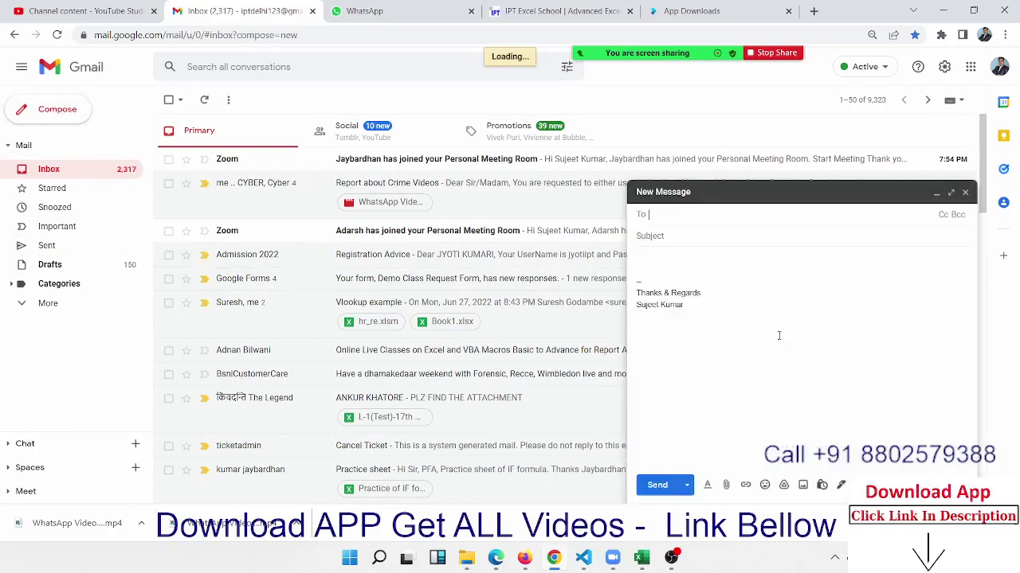
pyautogui.write('jay')
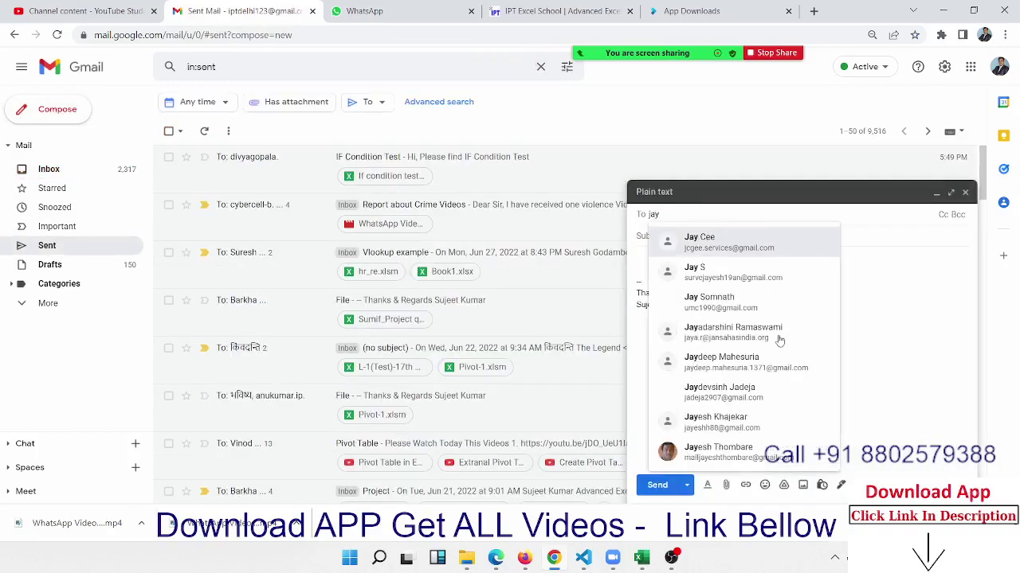
pyautogui.moveTo(780, 341)
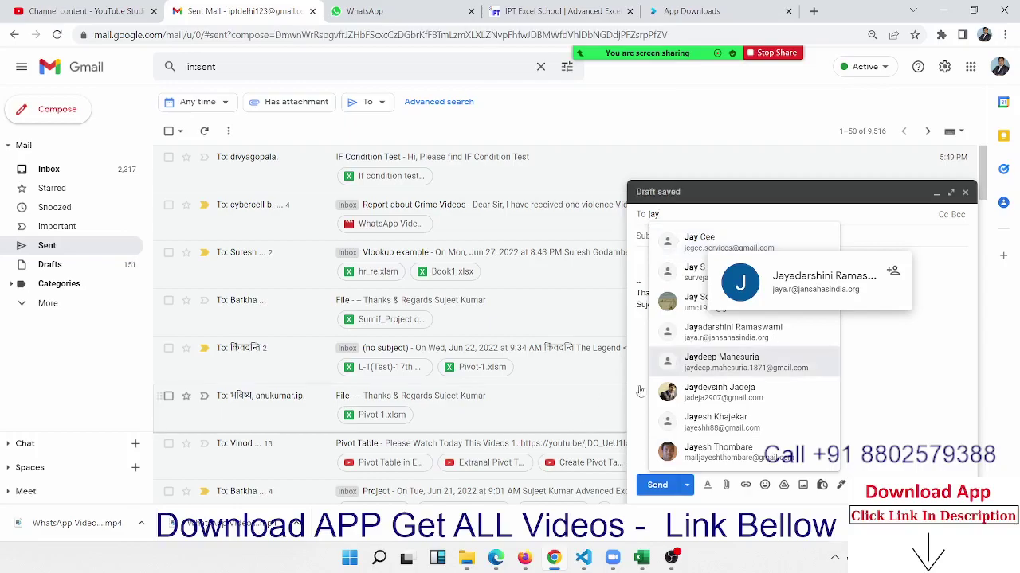
pyautogui.moveTo(701, 362)
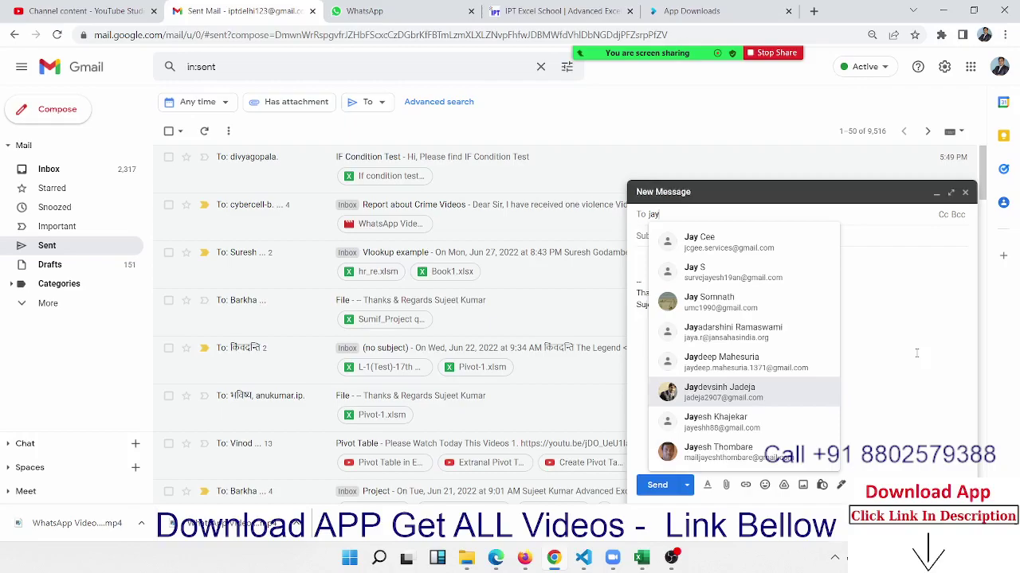
pyautogui.write('c')
pyautogui.press('BackSpace')
pyautogui.write('v')
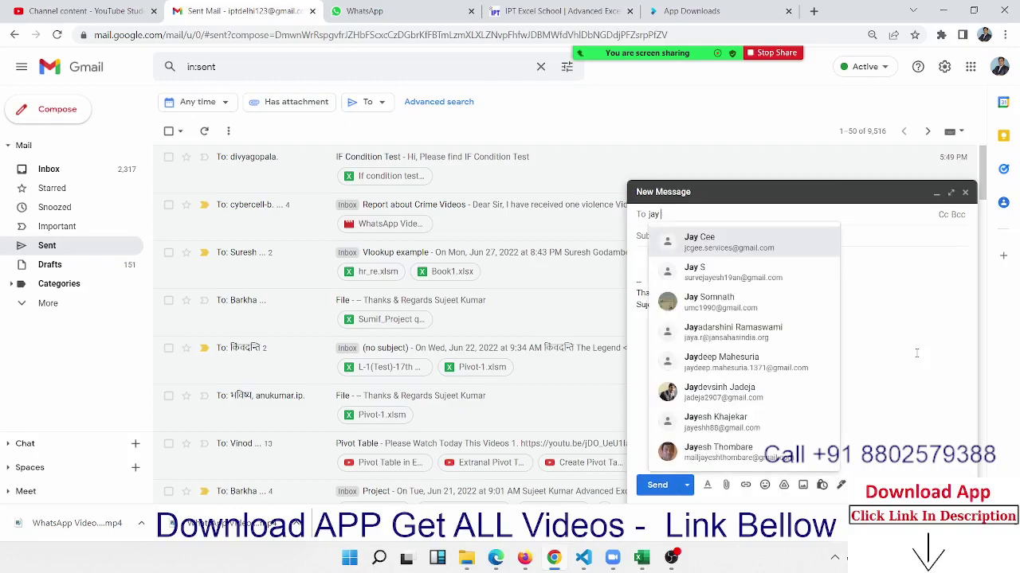
pyautogui.press('BackSpace')
pyautogui.press('BackSpace')
pyautogui.press('BackSpace')
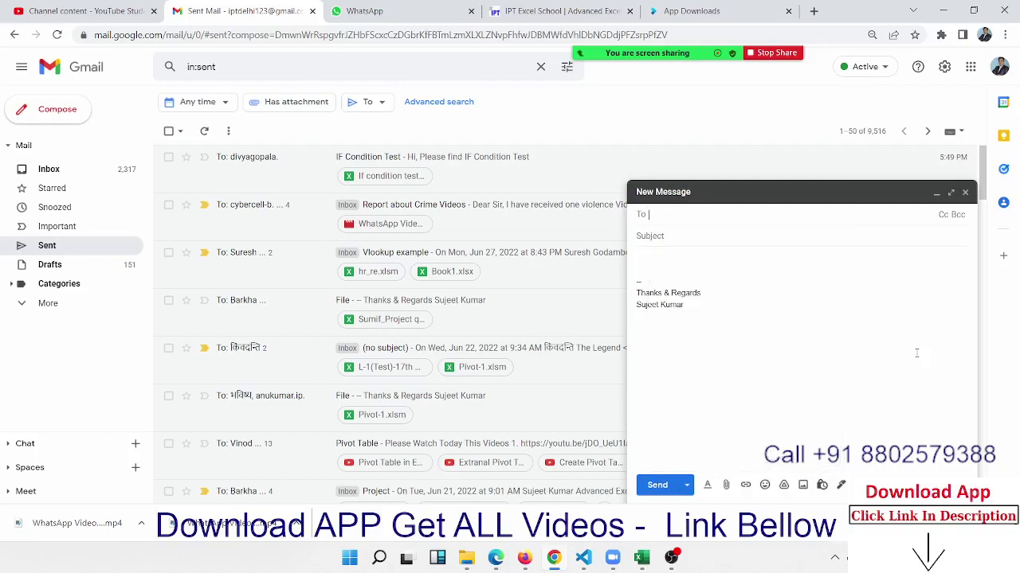
pyautogui.write('ab')
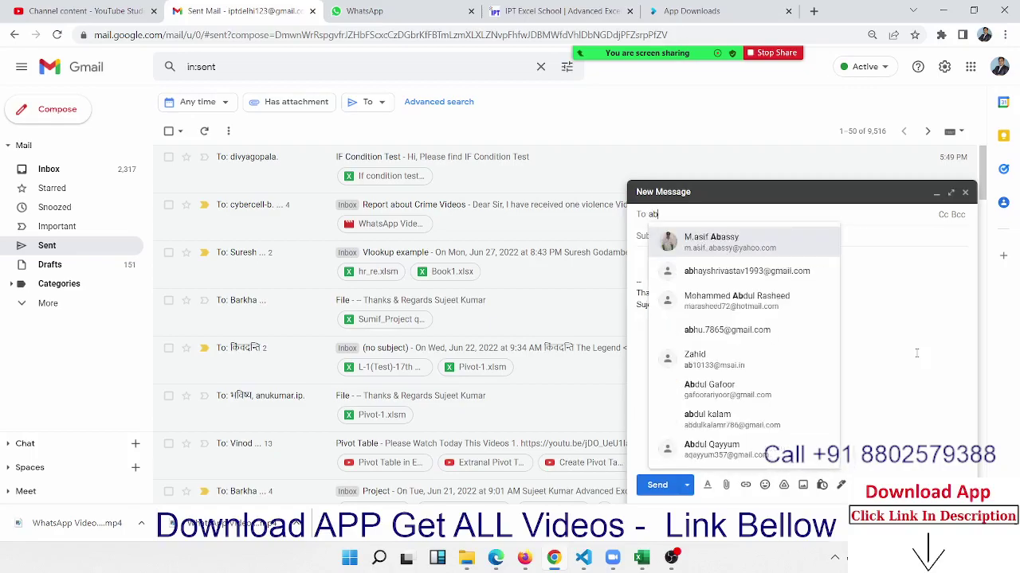
pyautogui.click(784, 248)
# Step: Add the remaining students as recipients and enter the subject 'File'
pyautogui.write('at')
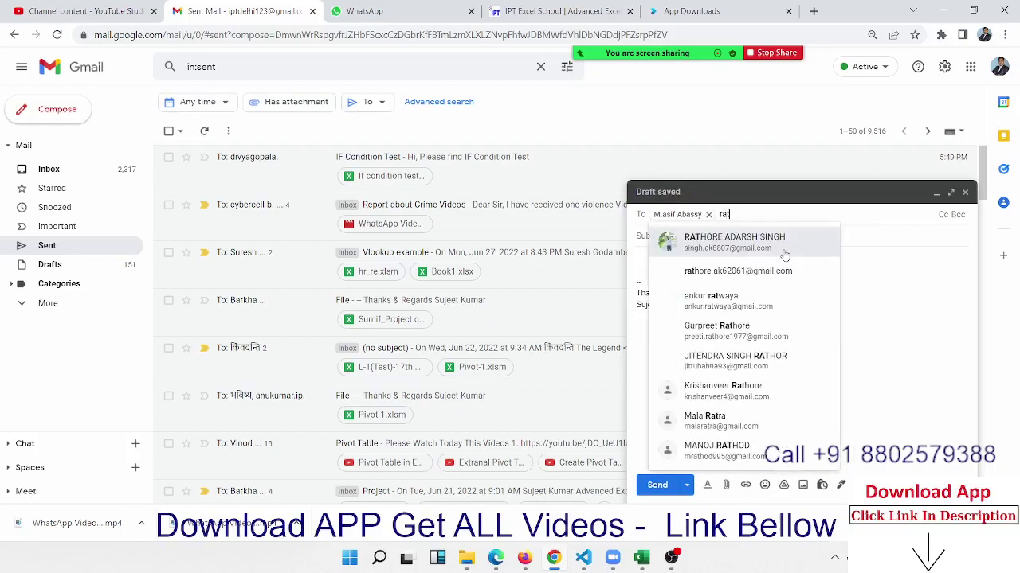
pyautogui.click(785, 254)
pyautogui.write('s')
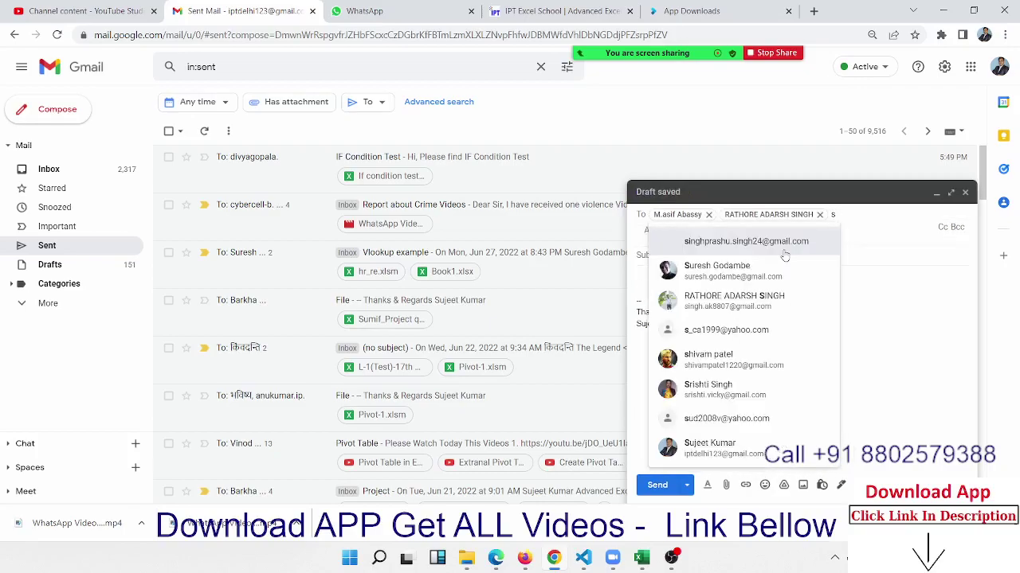
pyautogui.click(785, 252)
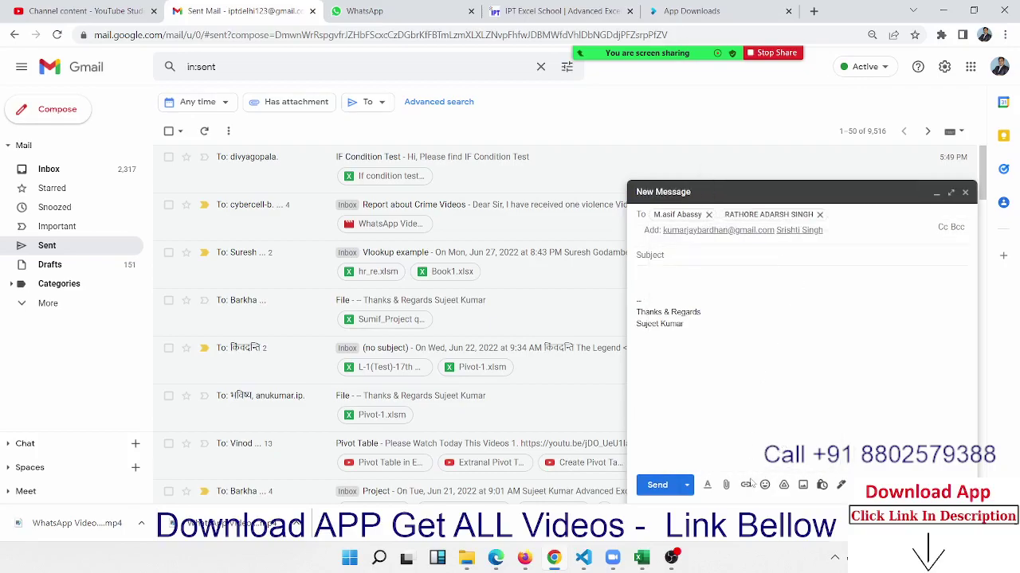
pyautogui.click(704, 231)
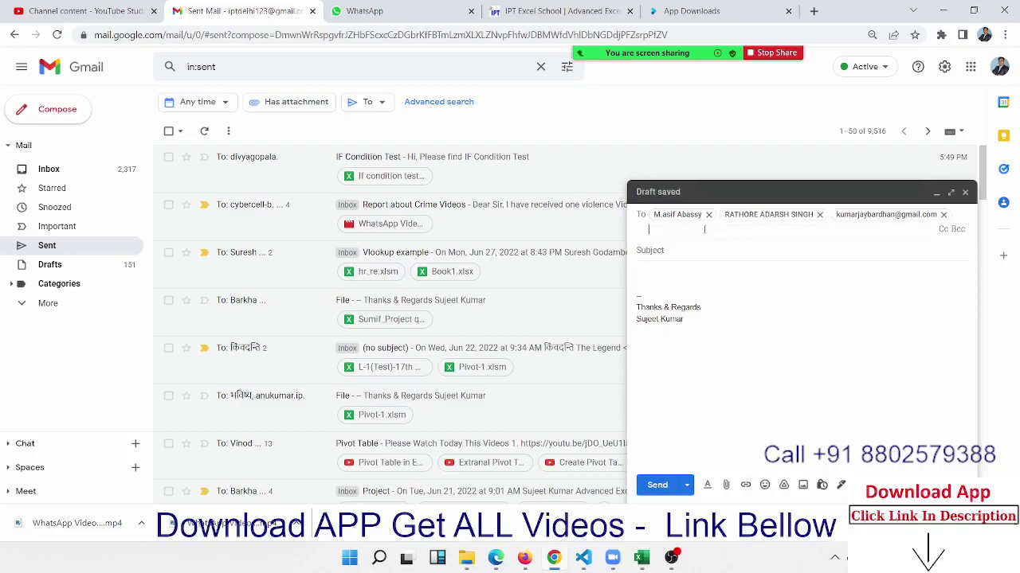
pyautogui.click(684, 246)
pyautogui.click(672, 261)
pyautogui.write('File')
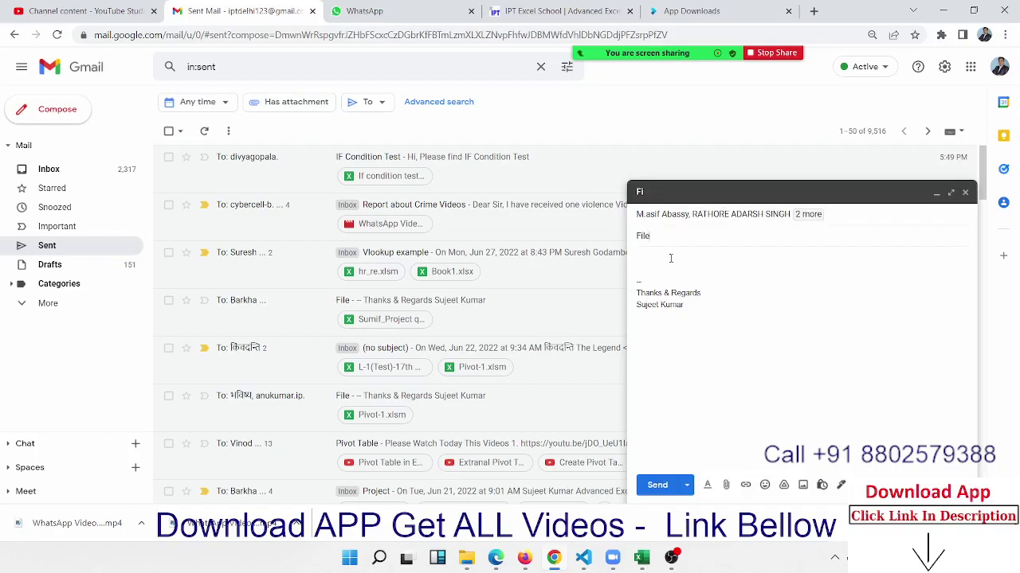
# Step: Attach 'If condition test.xlsx' from Downloads and send the email
pyautogui.click(725, 484)
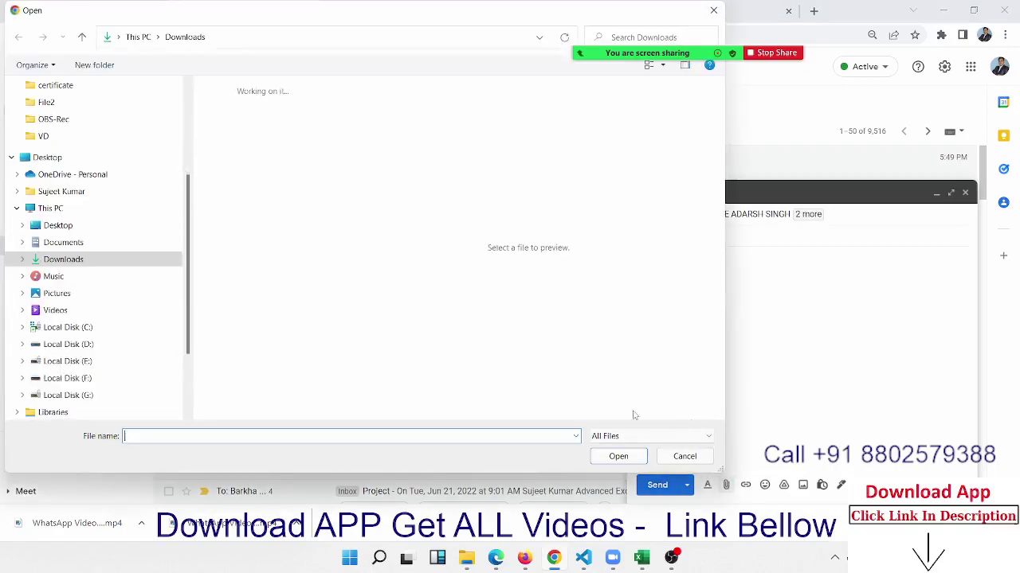
pyautogui.click(275, 109)
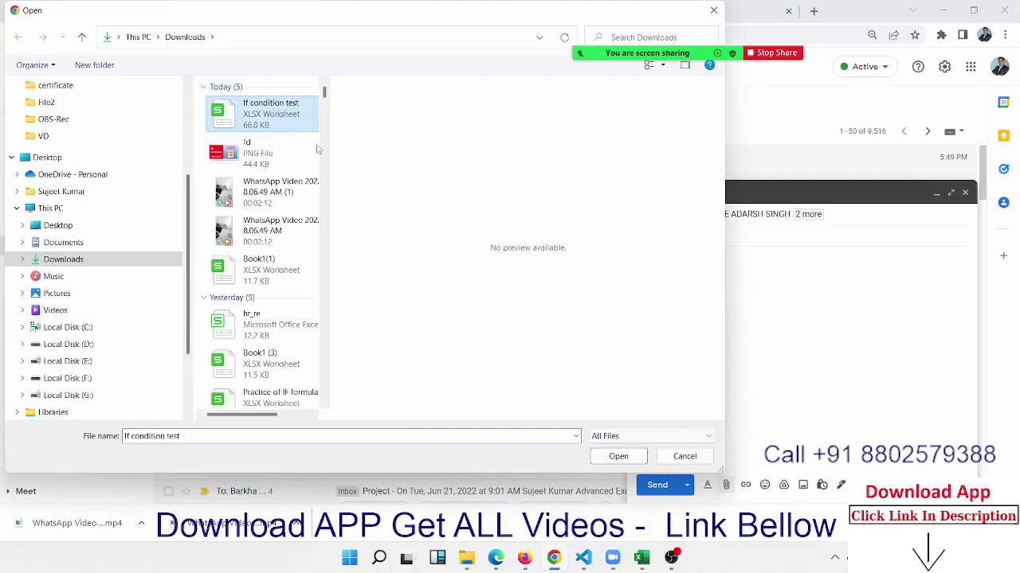
pyautogui.click(614, 459)
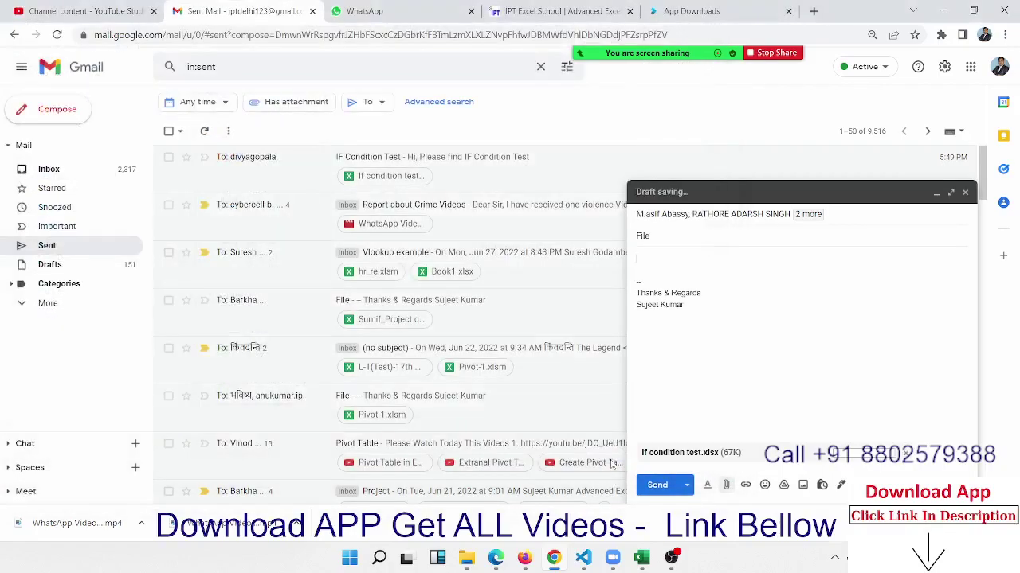
pyautogui.click(656, 485)
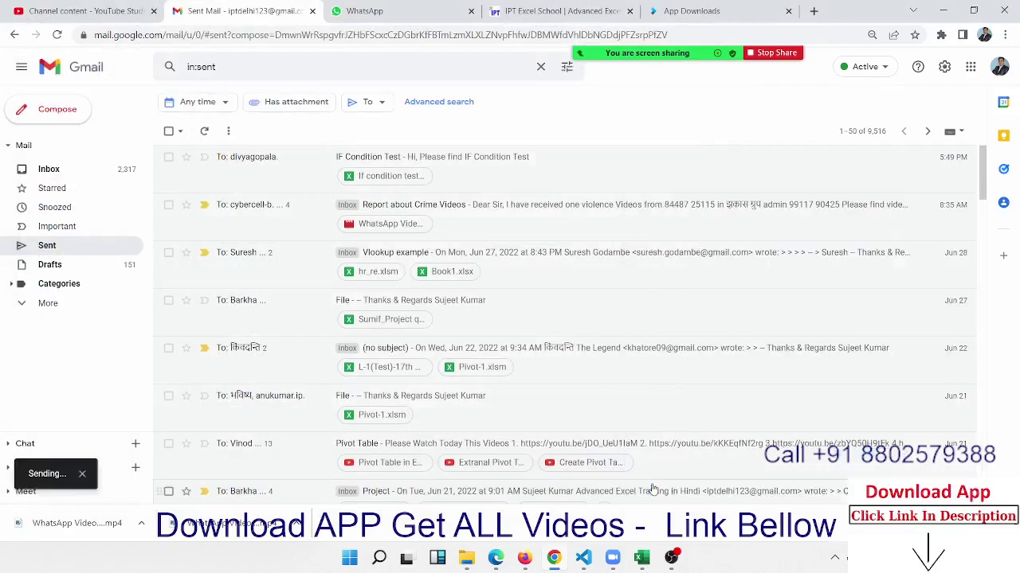